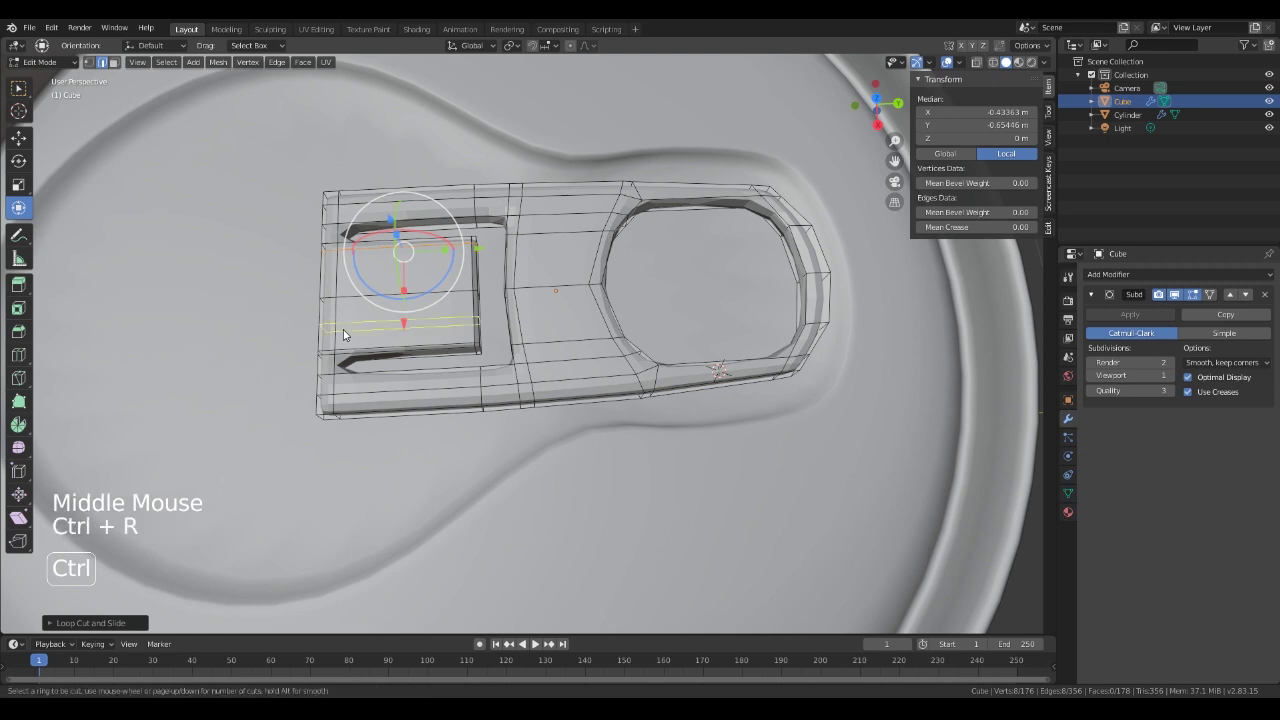
Add loop cuts across the pull tab's inner tongue and across its straight end, sliding both close to the end edge.
left_click(341, 352)
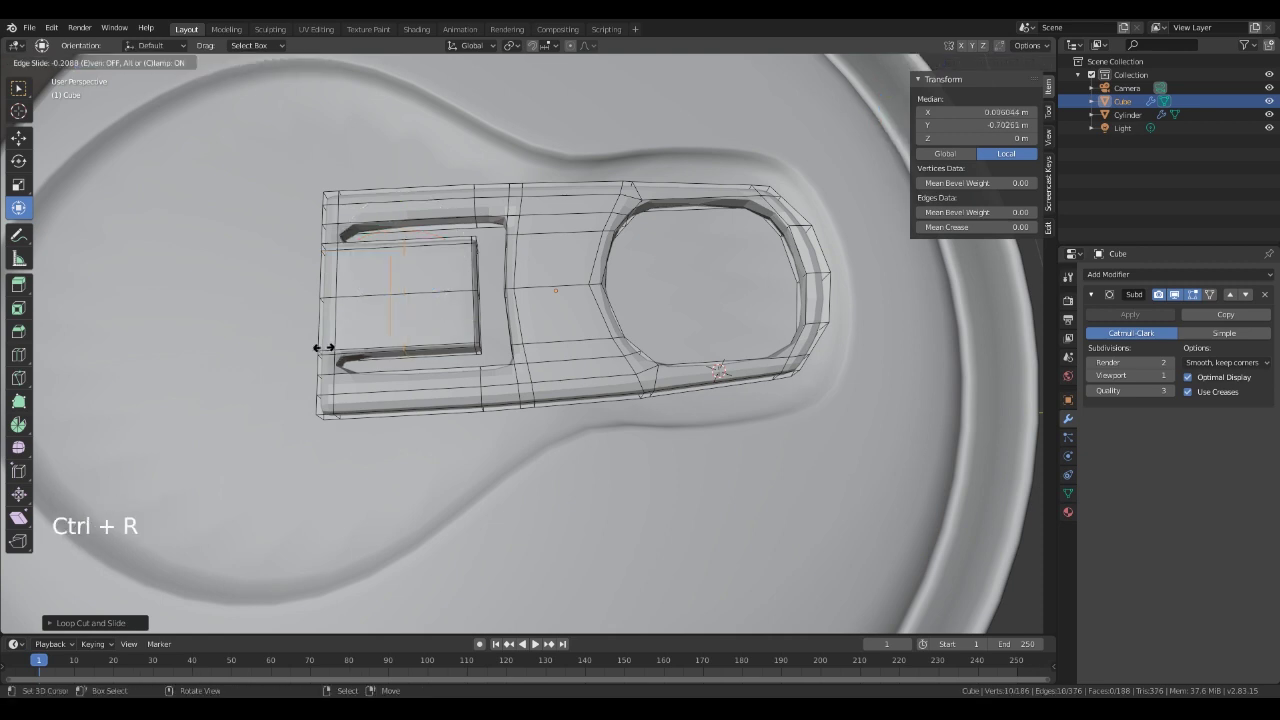
left_click(279, 354)
key("ctrl+r")
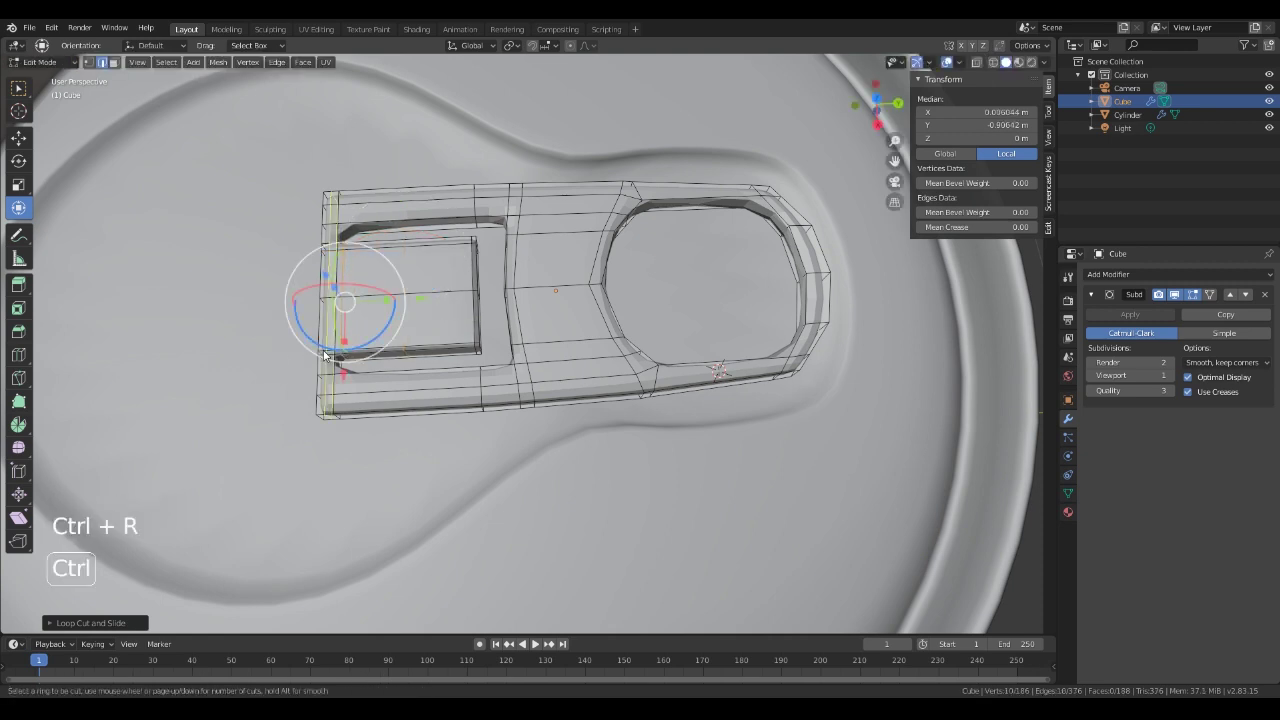
left_click(320, 352)
left_click(328, 351)
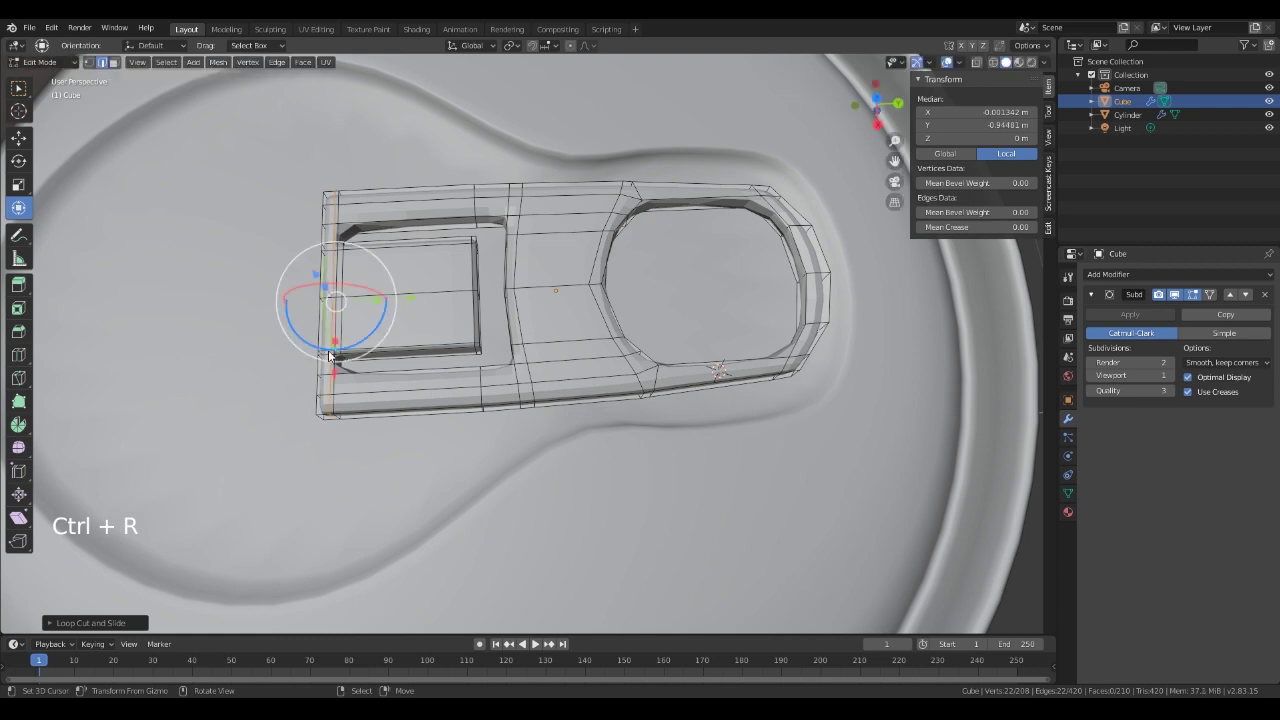
Add a lengthwise loop cut along each of the pull tab's two side rails, beside the U-shaped slot.
middle_click_drag(480, 432, 557, 433)
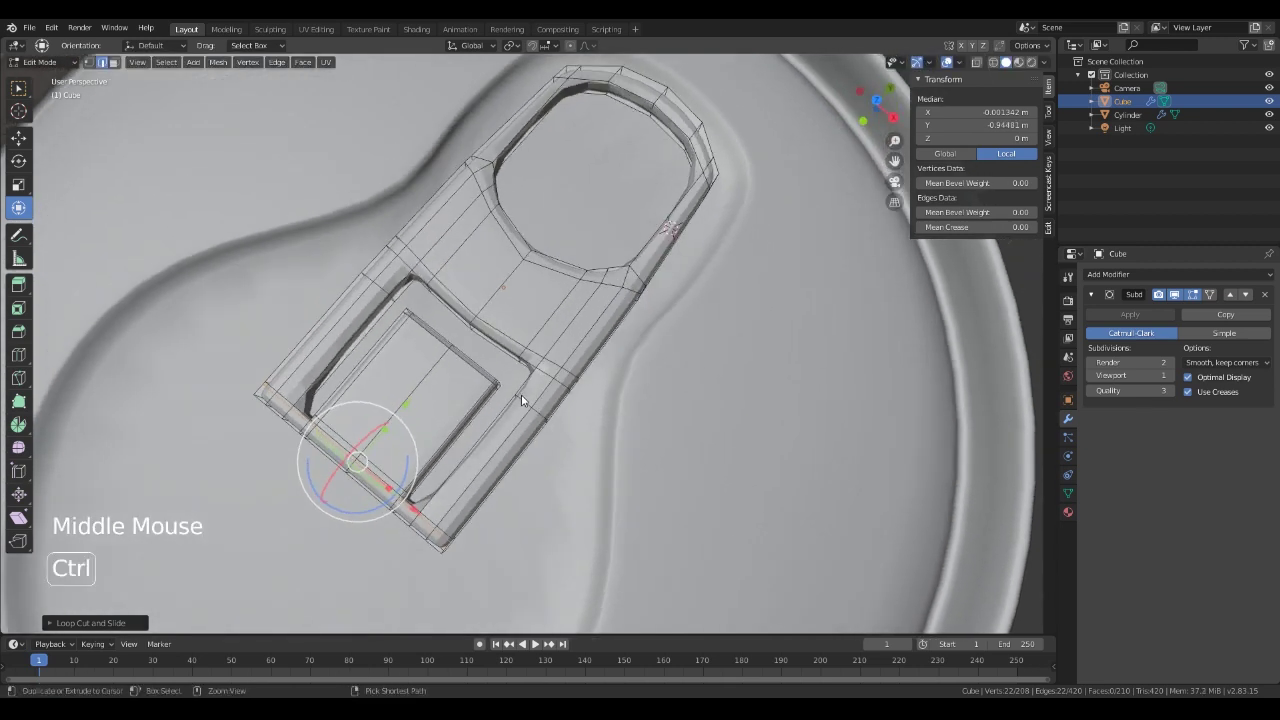
key("ctrl+r")
left_click(522, 395)
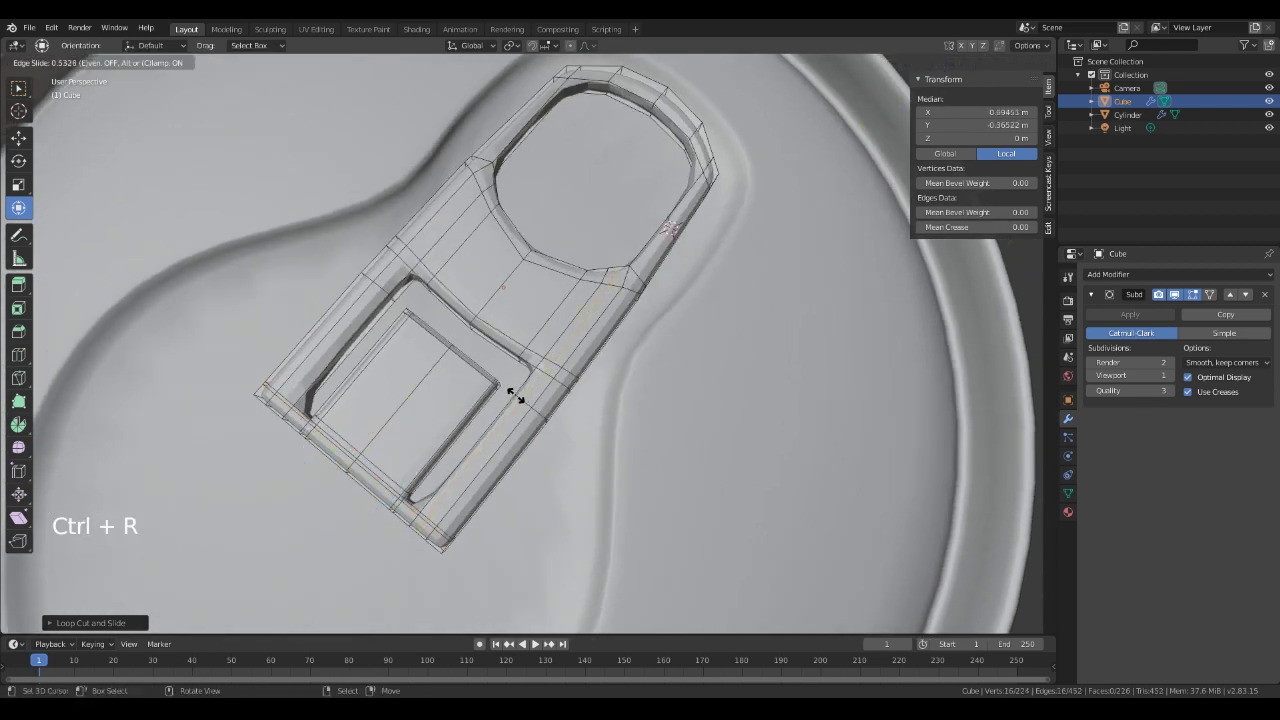
left_click(515, 394)
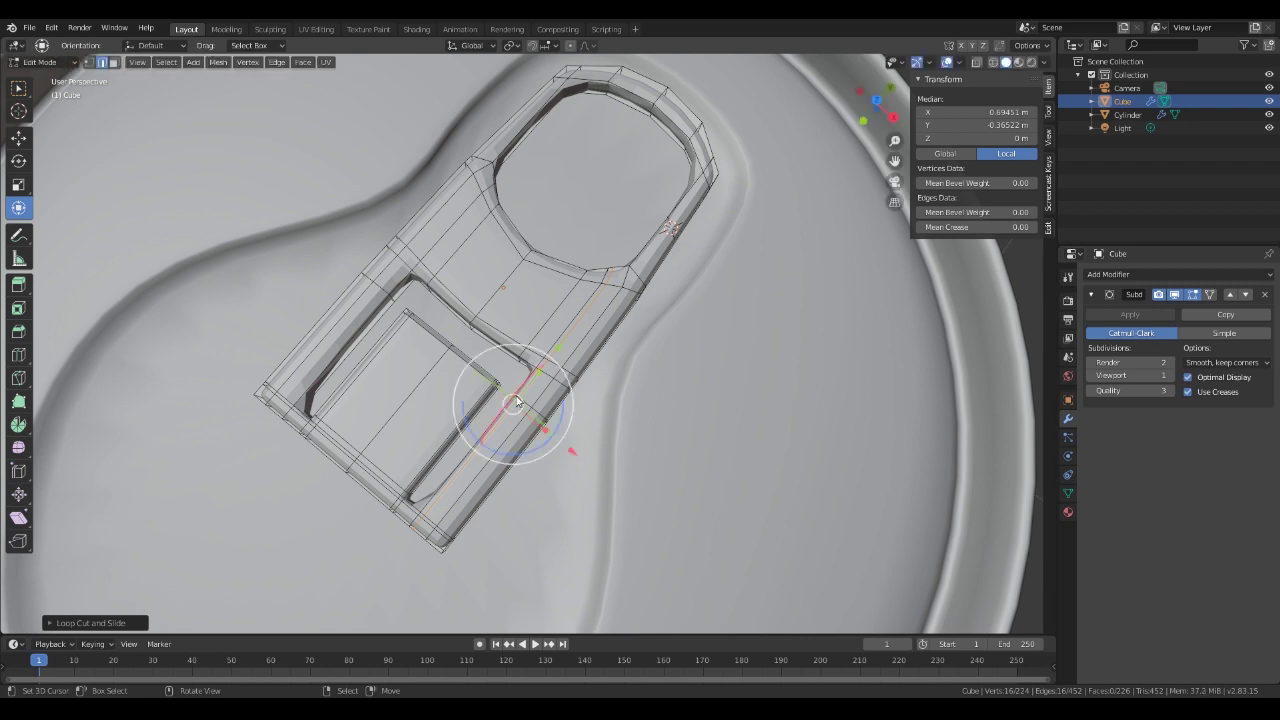
key("ctrl+r")
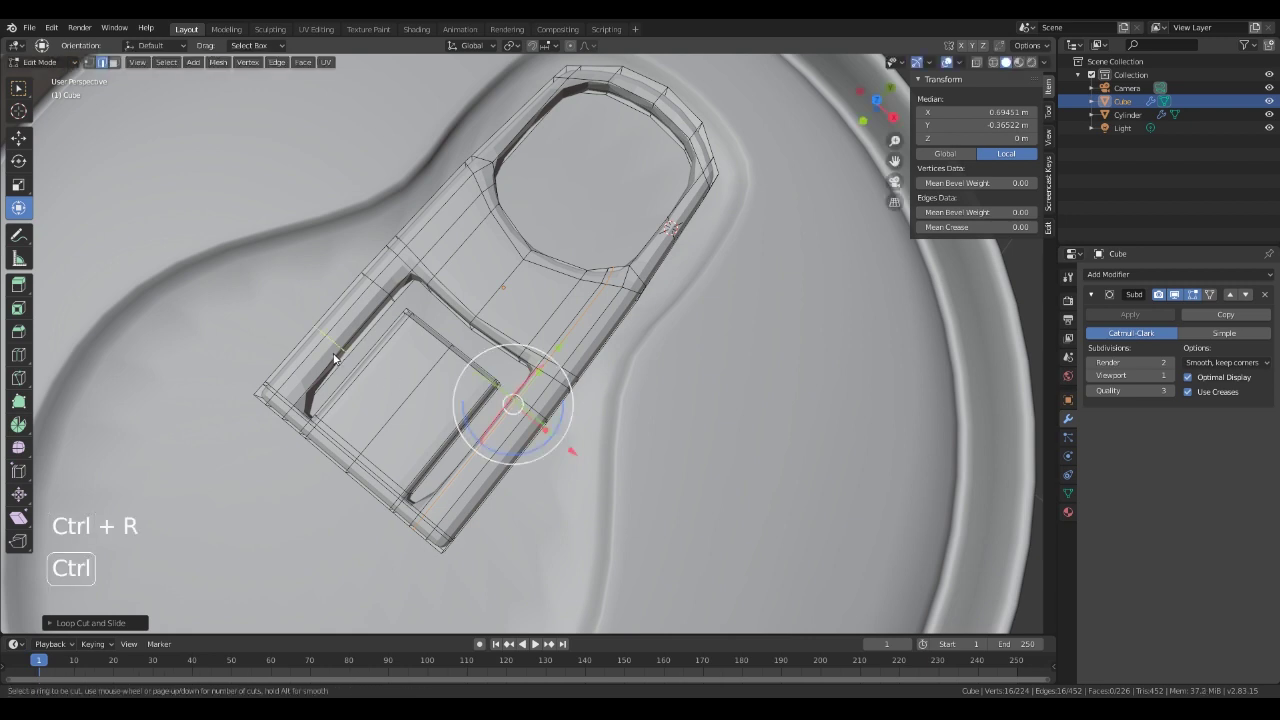
left_click(295, 392)
left_click(295, 398)
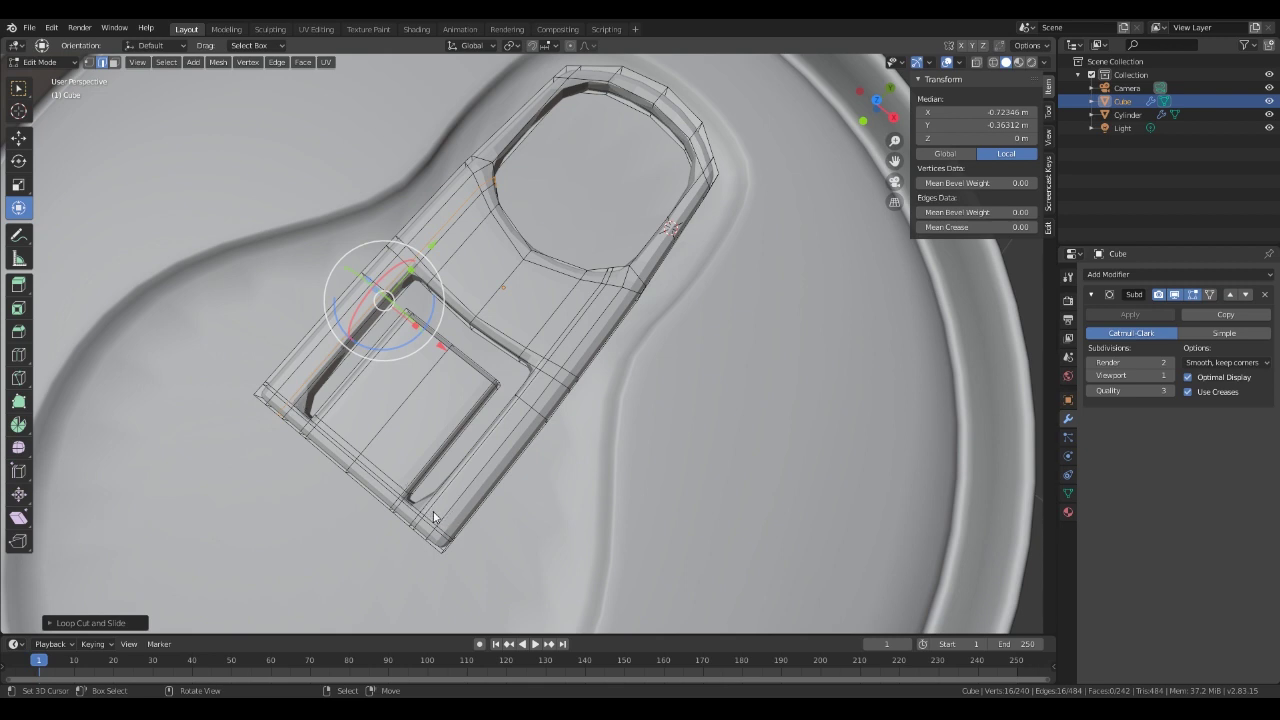
Add a loop cut across each side rail of the pull tab, slid close to the slot ends near the straight edge.
key("ctrl+r")
left_click(434, 510)
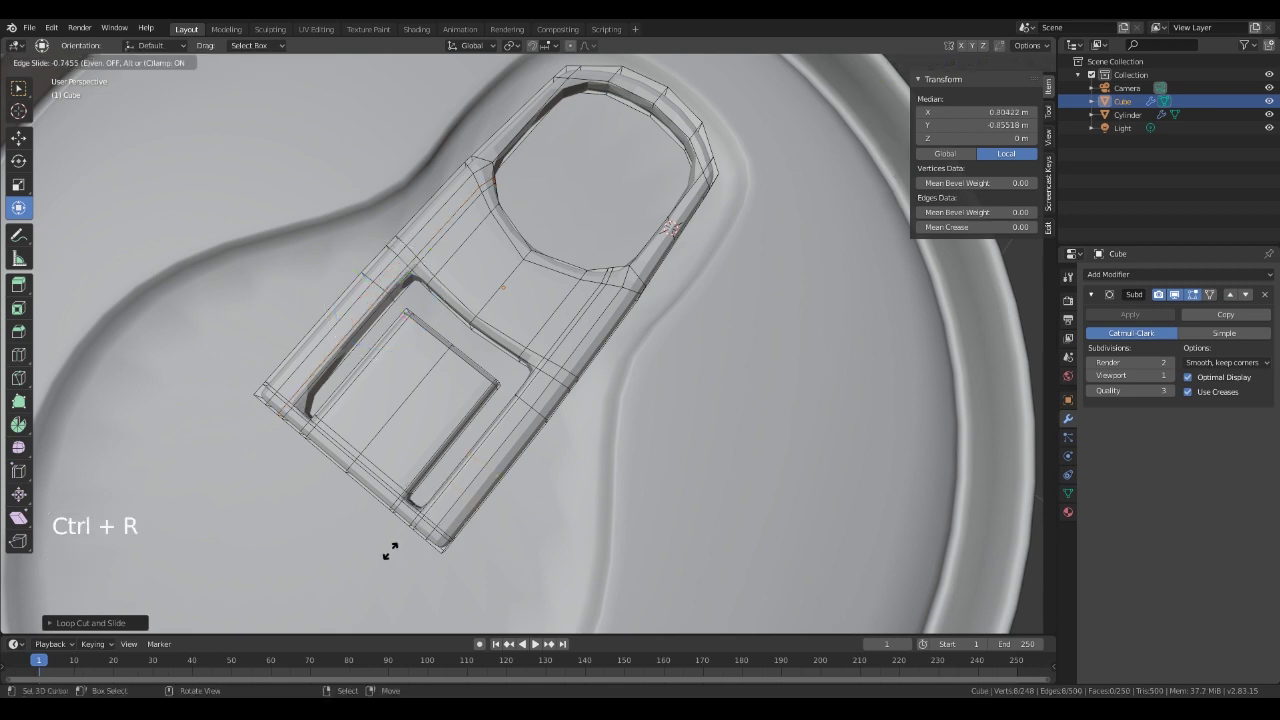
left_click(380, 558)
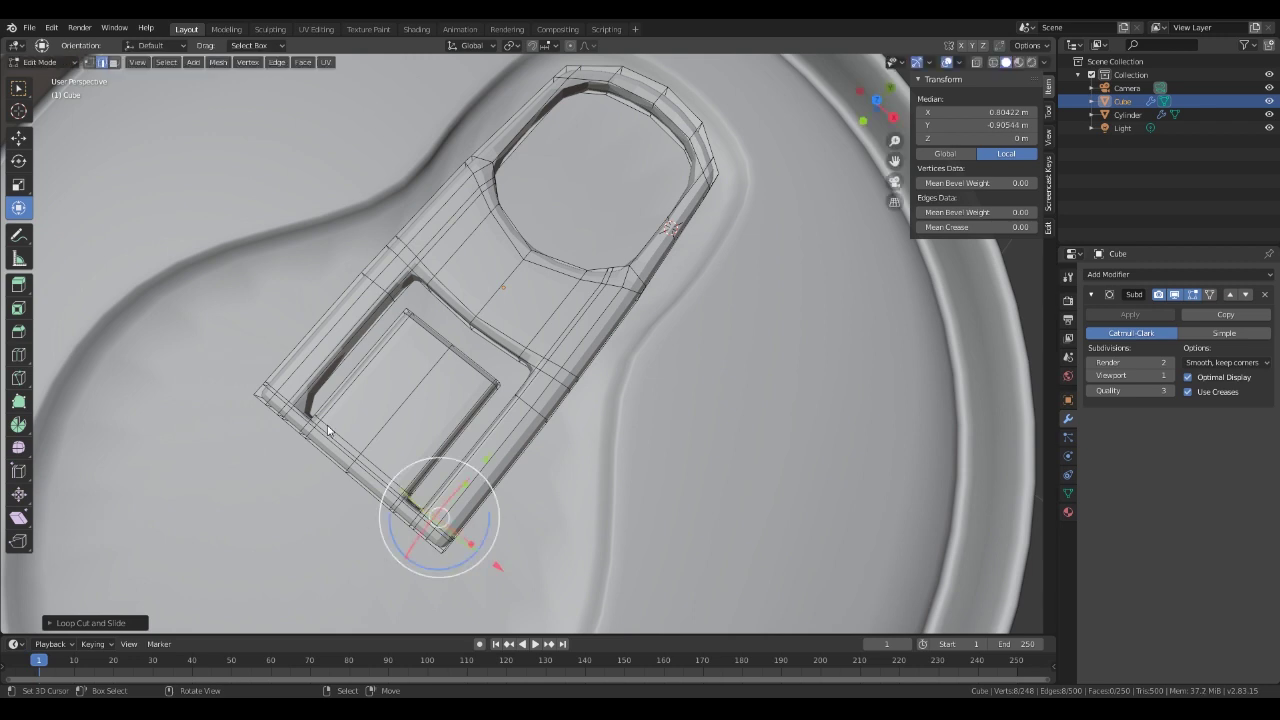
key("ctrl+r")
left_click(298, 383)
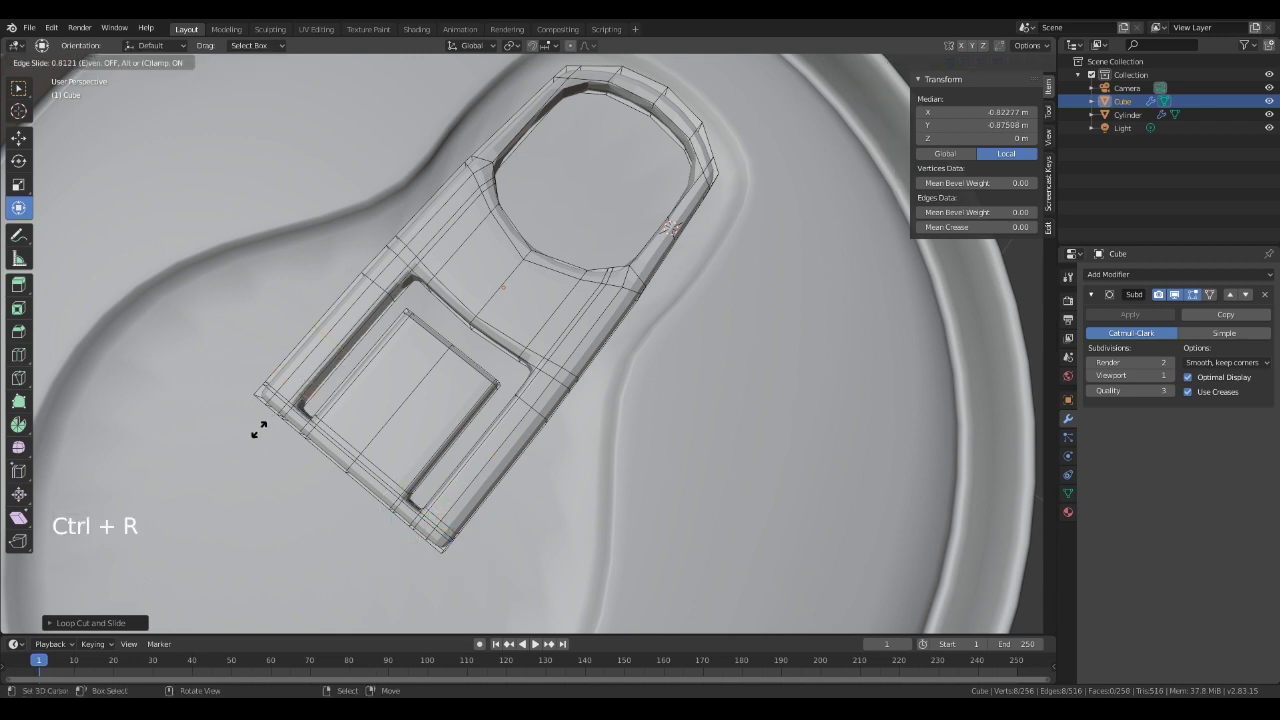
left_click(255, 440)
Return the pull tab to Object Mode and apply smooth shading to it.
middle_click_drag(770, 355, 636, 405)
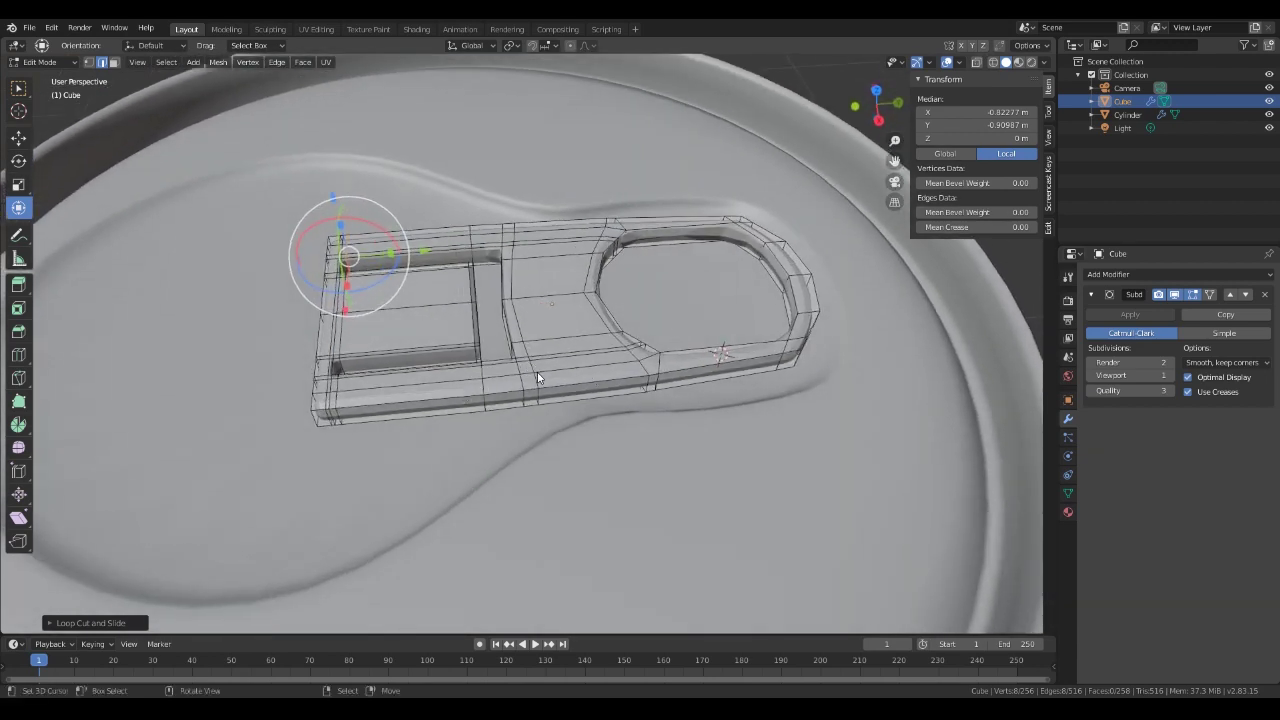
key("Tab")
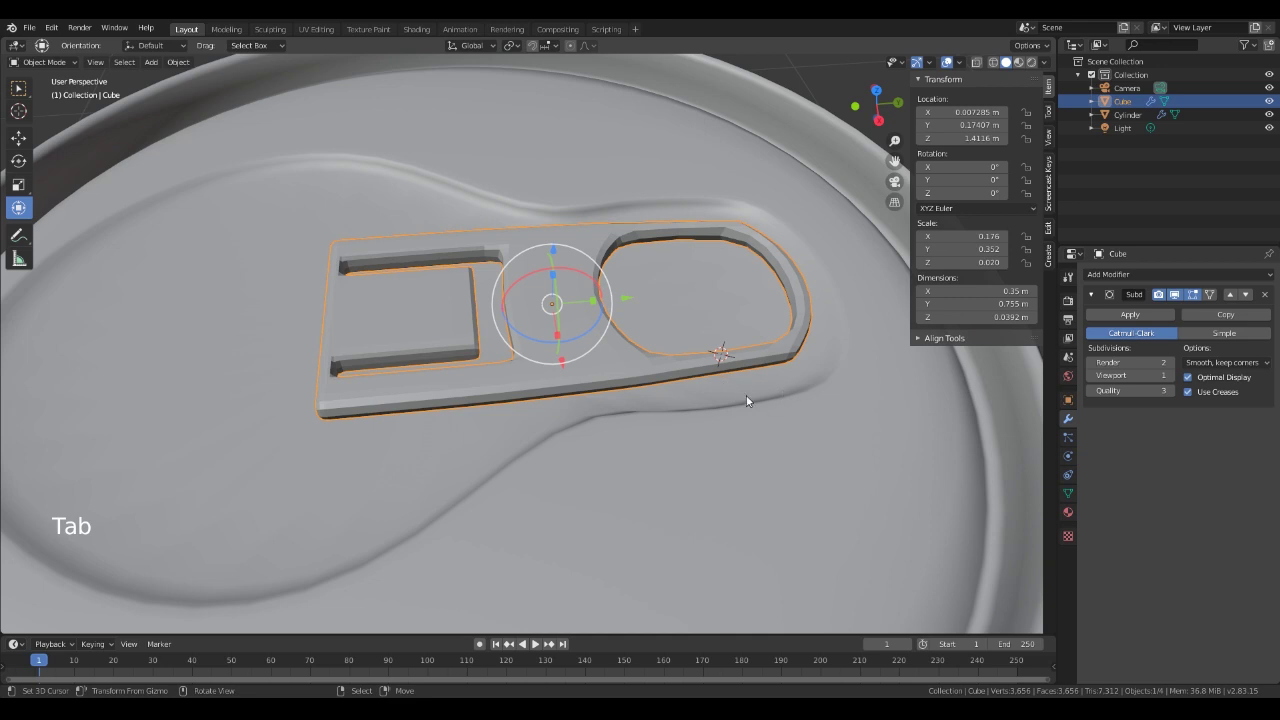
key("w")
left_click(775, 271)
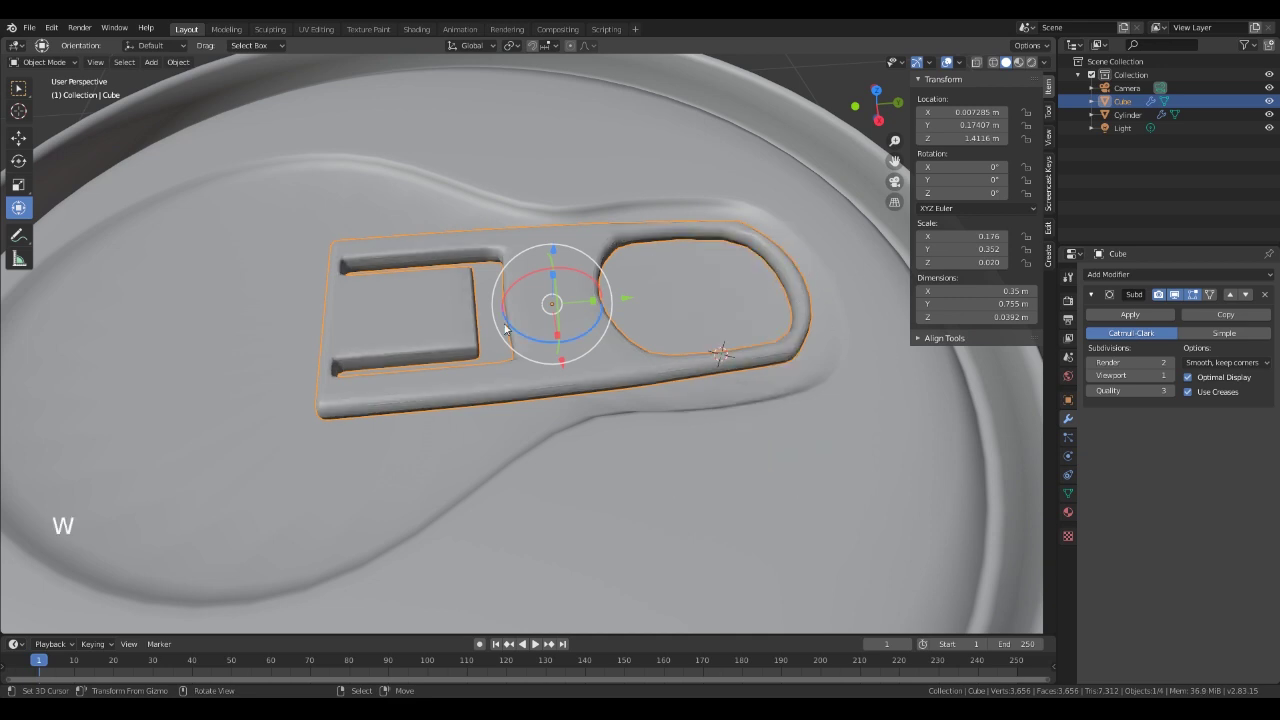
middle_click_drag(501, 396, 534, 440)
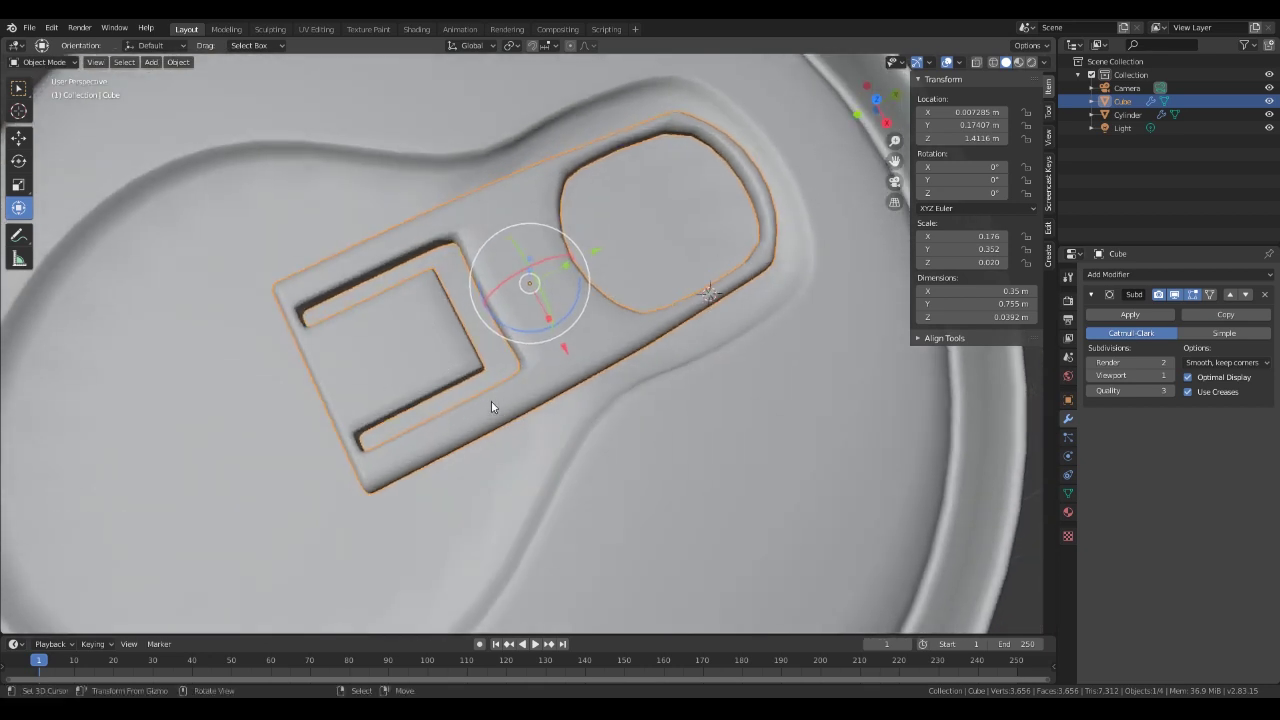
middle_click_drag(416, 411, 534, 466)
Give the can body a new material with Metallic set to 1.000 and Roughness to 0.194.
scroll(540, 480, "down", 10)
right_click(539, 470)
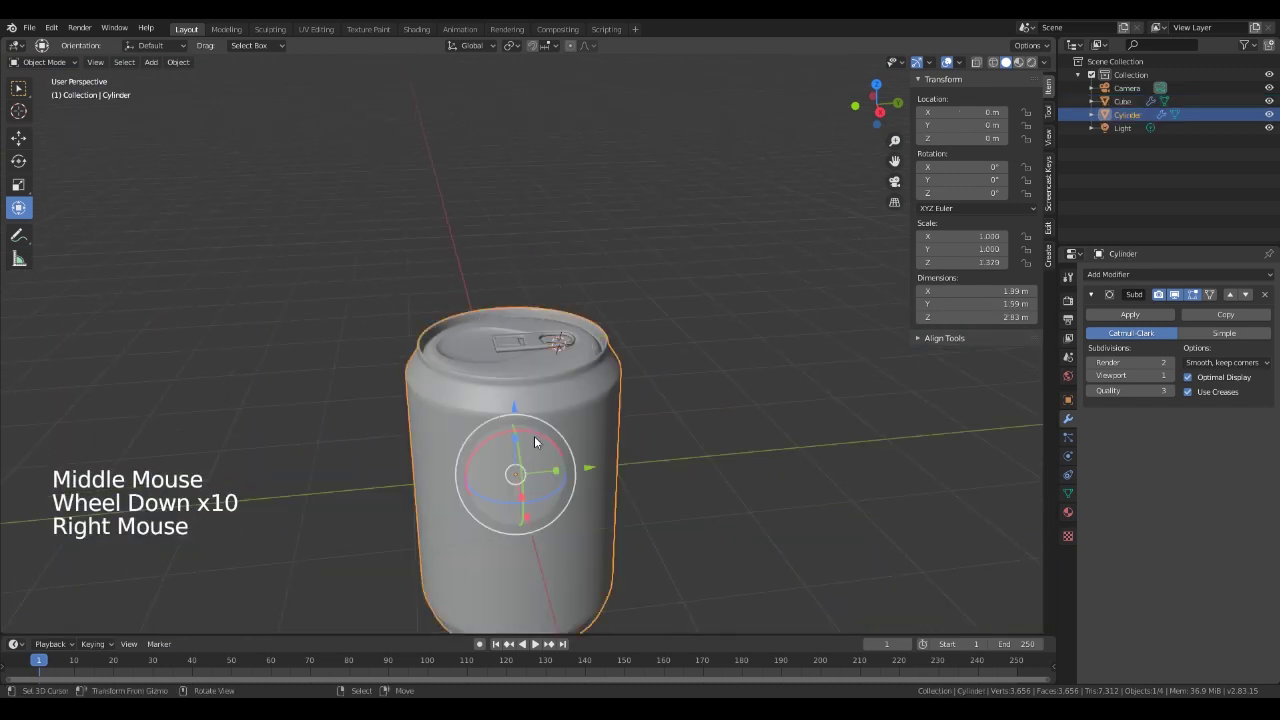
left_click(1069, 514)
left_click(1185, 334)
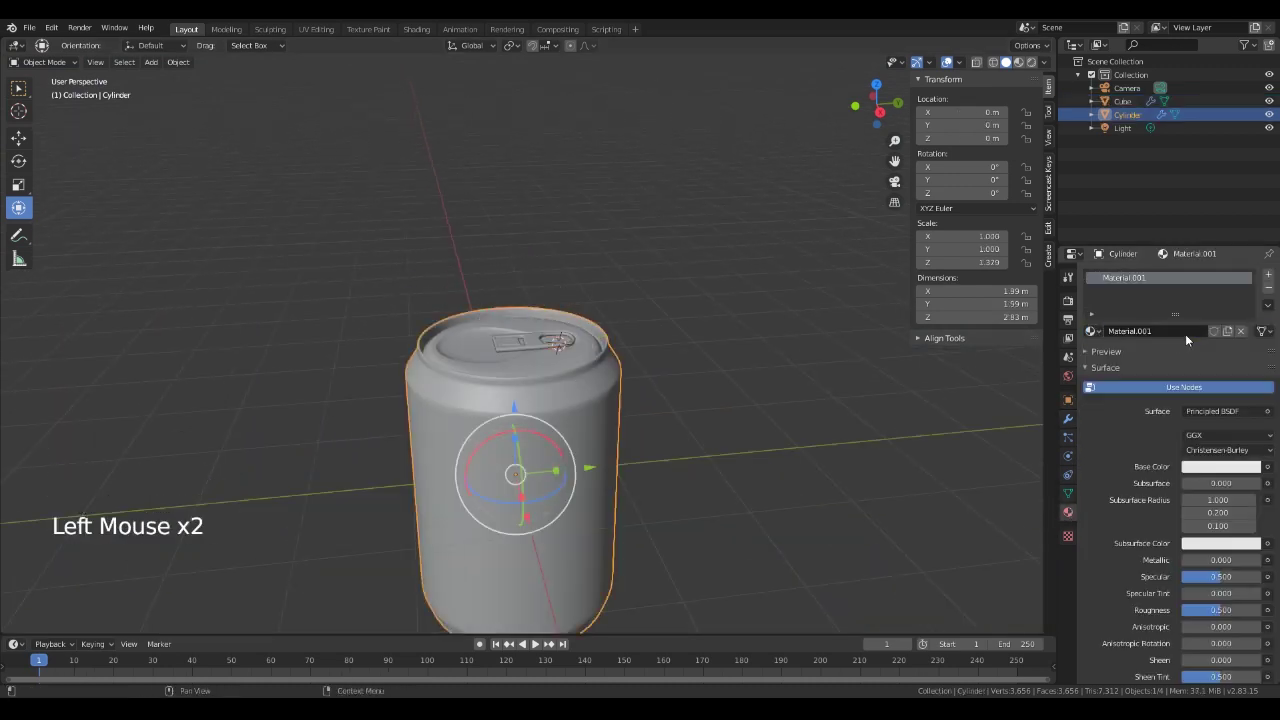
left_click(1197, 483)
left_click_drag(1206, 560, 1262, 560)
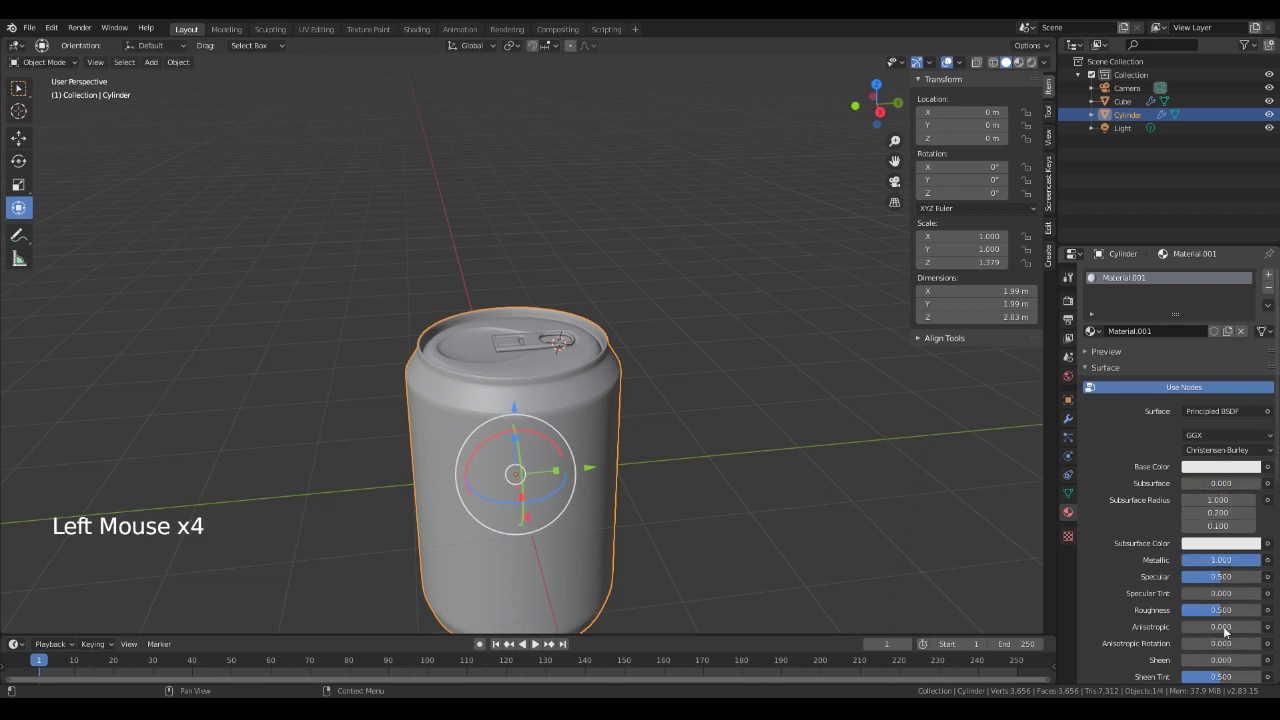
left_click_drag(1222, 610, 1197, 610)
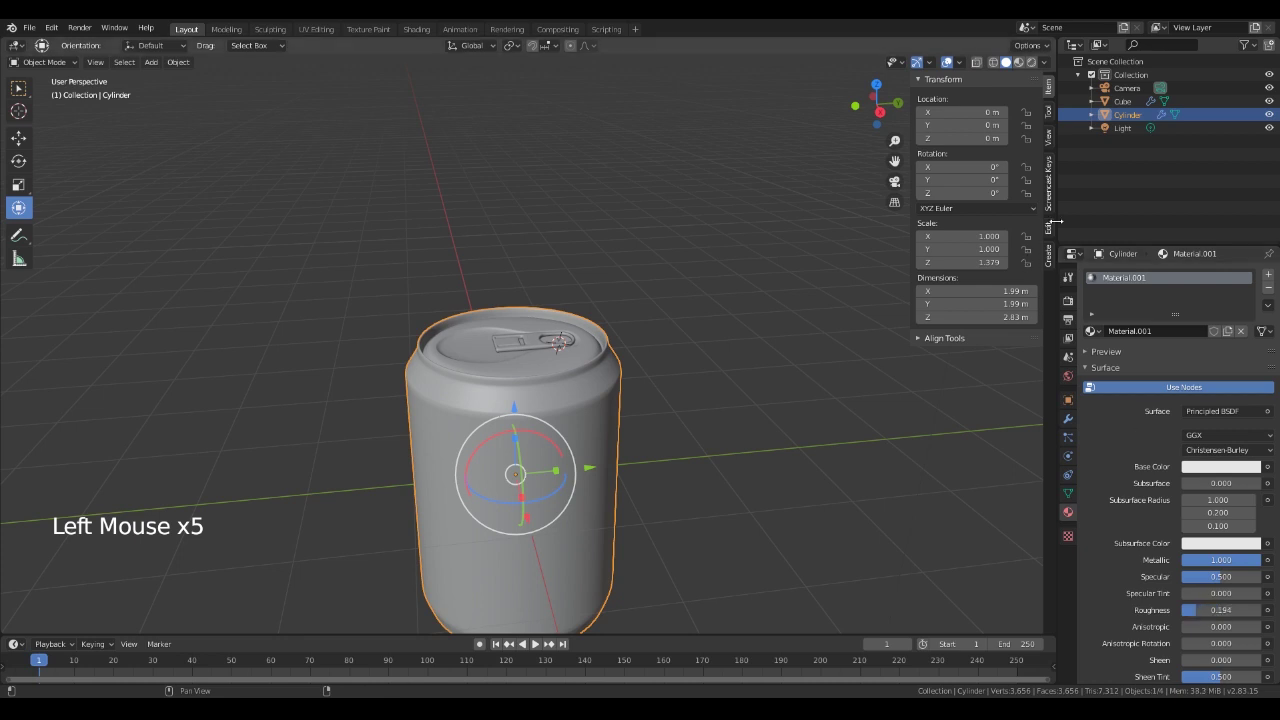
Switch the viewport to Material Preview shading and assign the can's metallic Material.001 to the pull tab.
left_click(1019, 63)
mouse_move(720, 499)
middle_mouse_down("shift")
mouse_move(713, 436)
mouse_move(672, 383)
mouse_move(675, 430)
middle_mouse_up("shift")
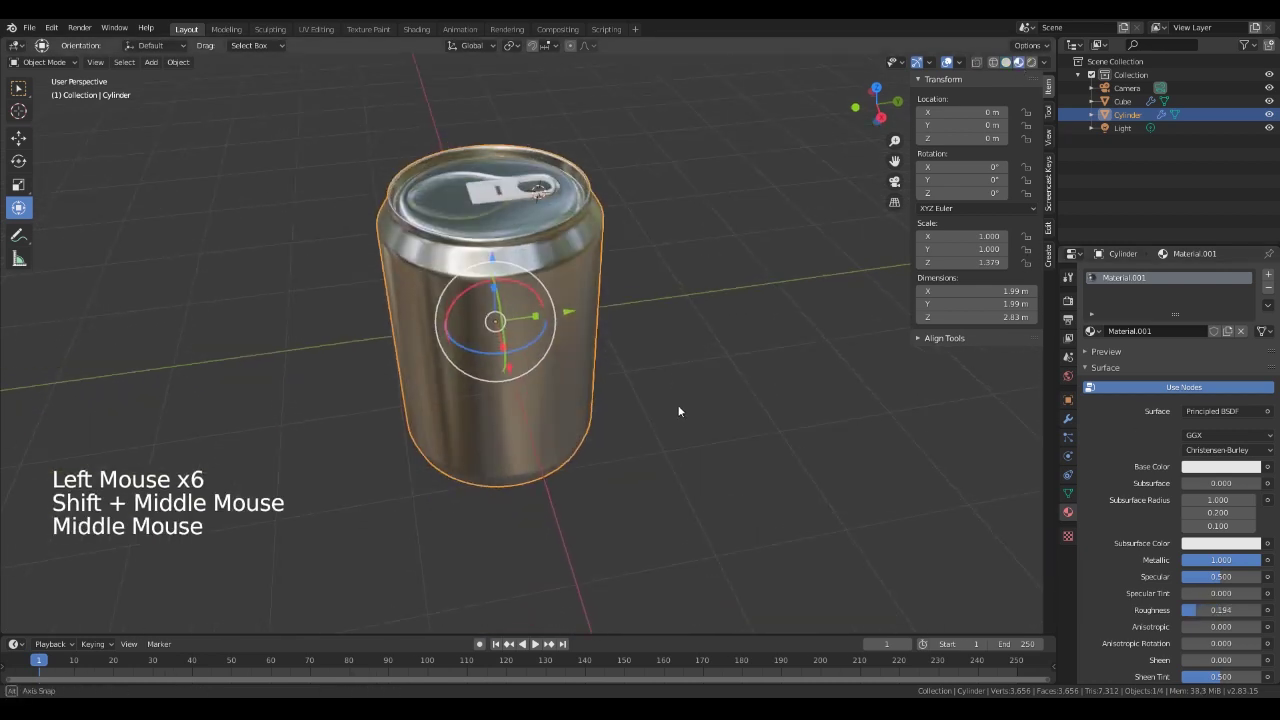
left_click(1091, 333)
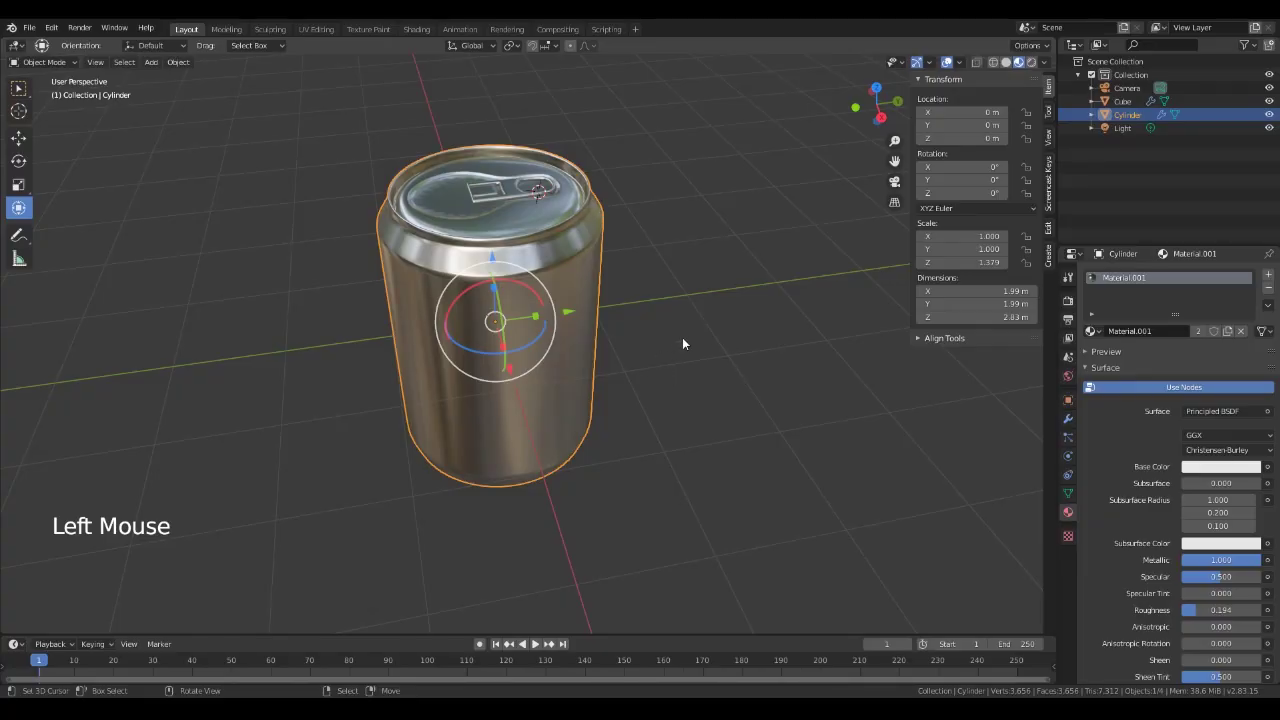
Add a second material slot to the can with a new material and give it a pinkish-red base color.
middle_click_drag(600, 363, 462, 450)
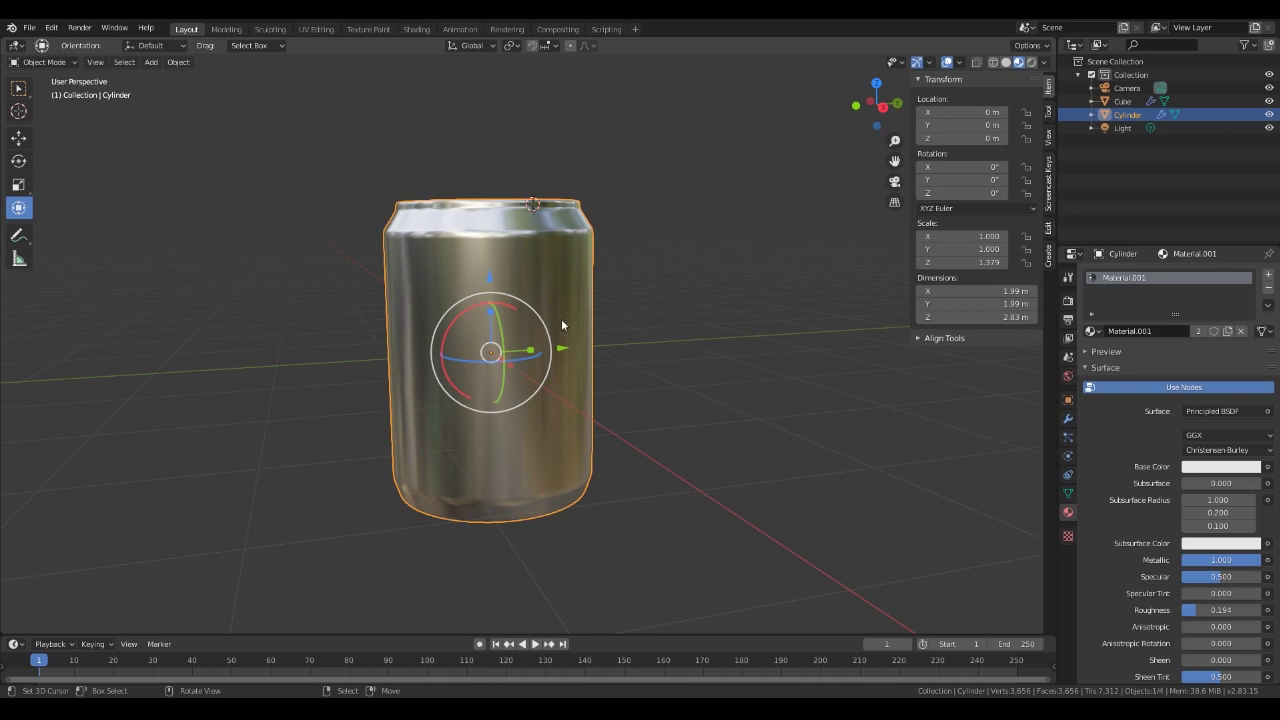
right_click(564, 258)
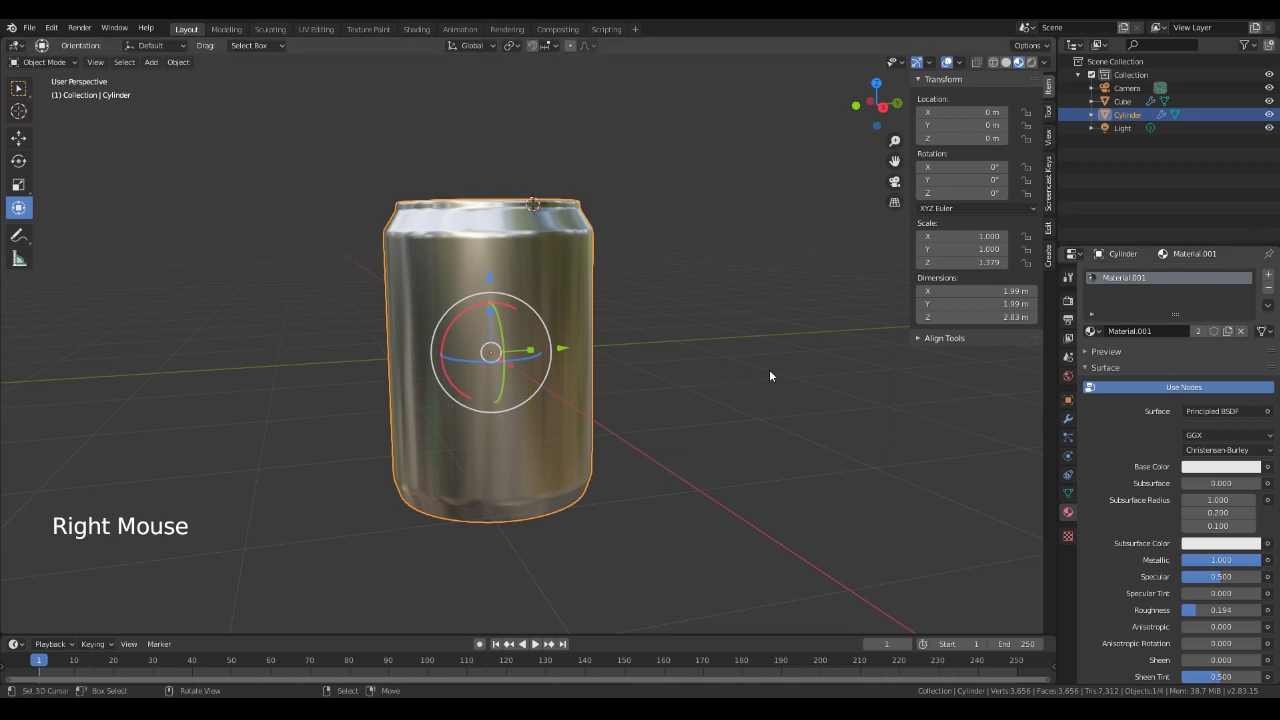
left_click(1268, 274)
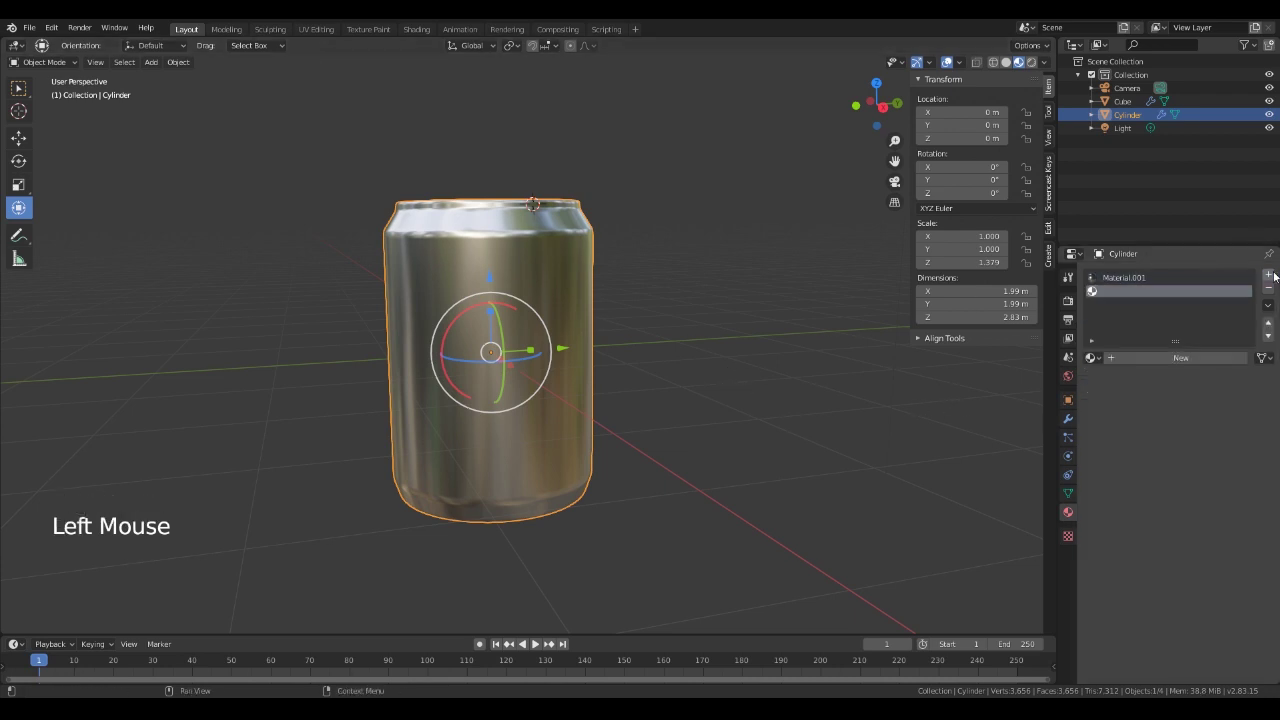
left_click(1209, 356)
left_click(1222, 502)
left_click(1206, 393)
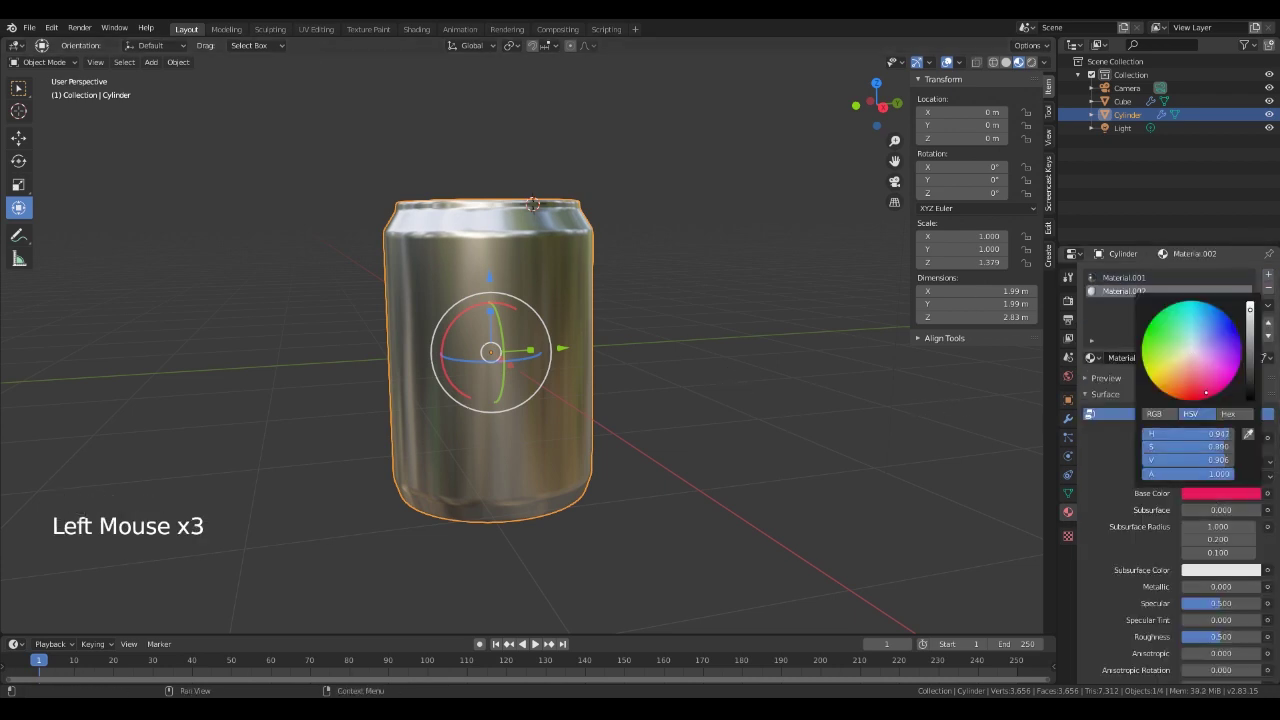
Use an Image Texture as the new material's base color and load coke.jpg from the coke can folder.
left_click(1267, 493)
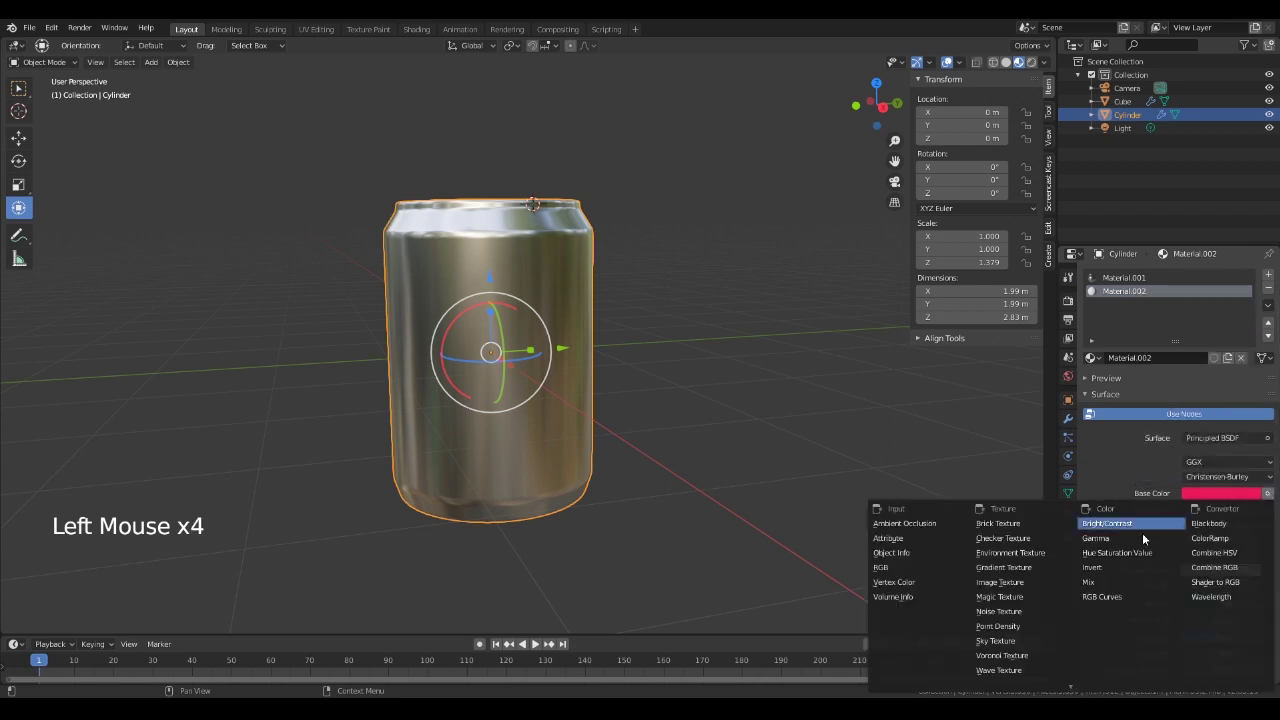
left_click(1000, 582)
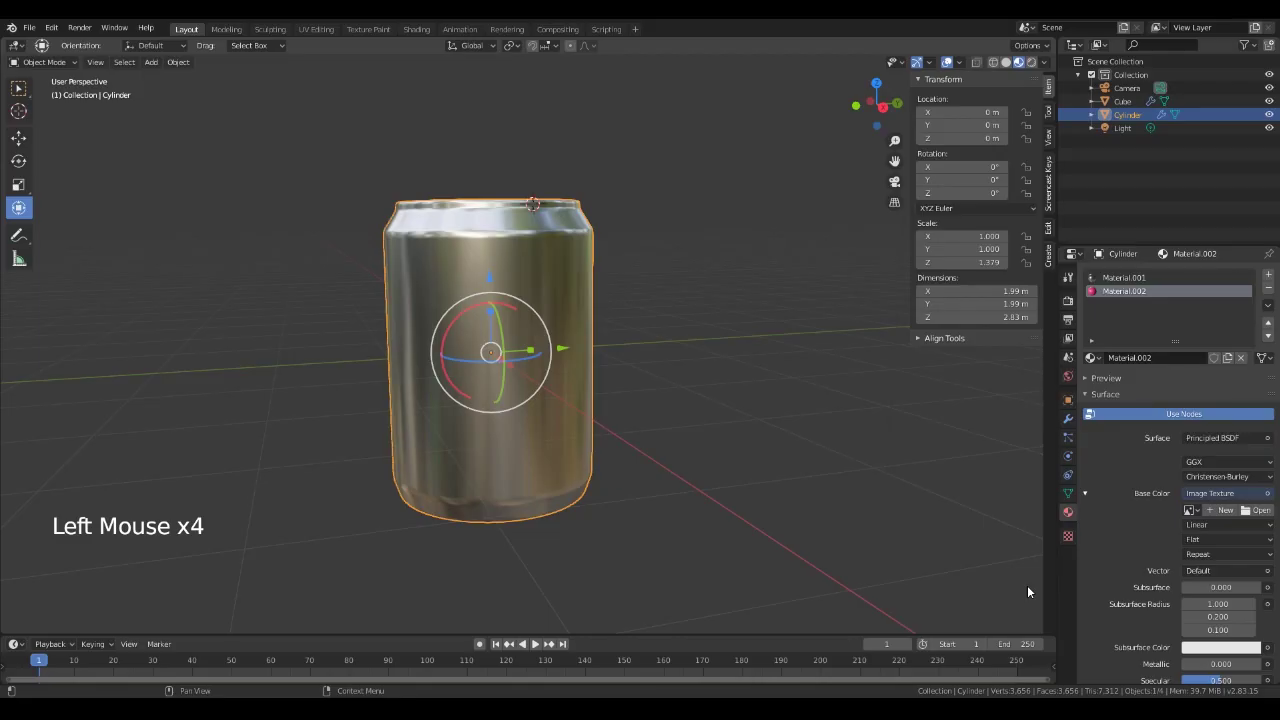
left_click(1260, 511)
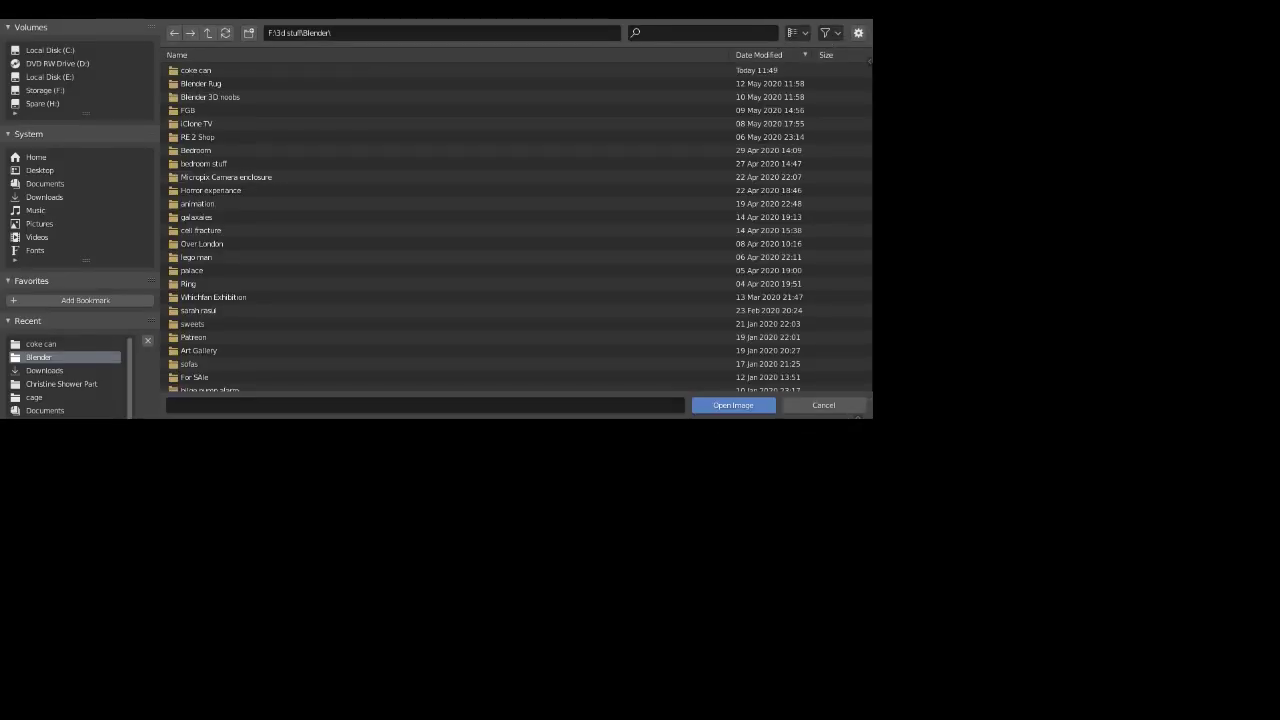
left_click(206, 72)
left_click(200, 83)
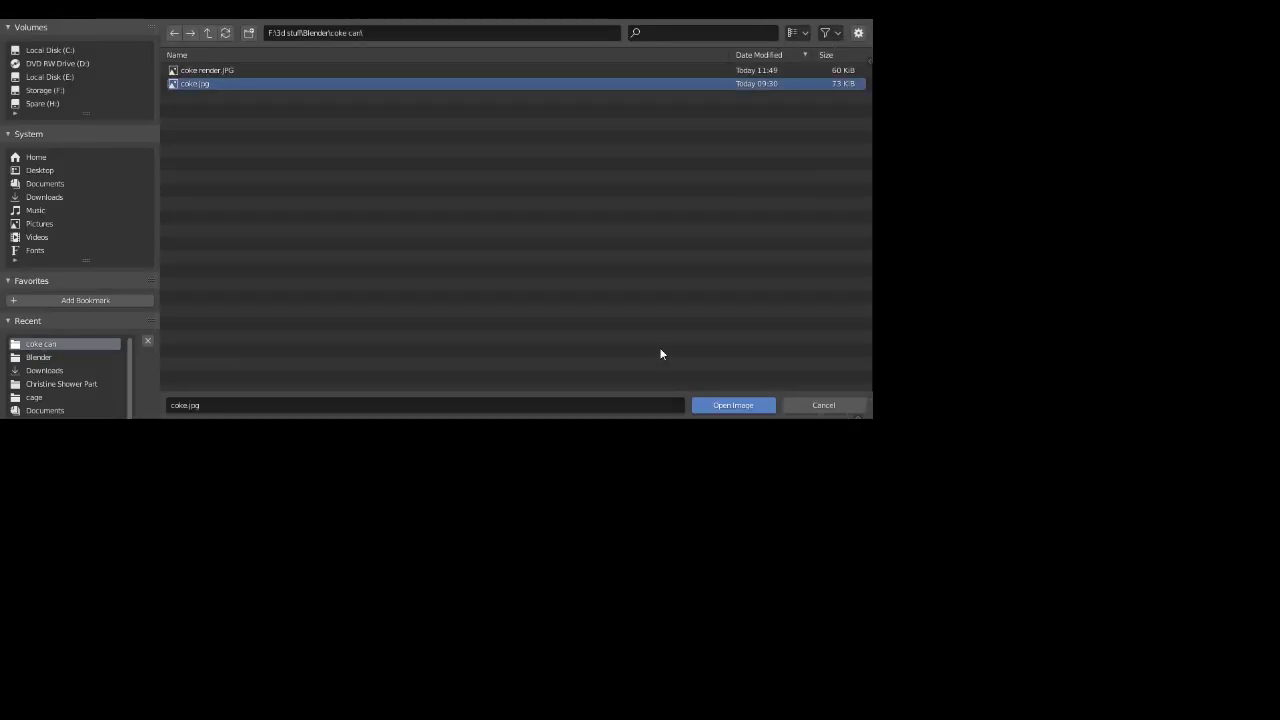
left_click(745, 408)
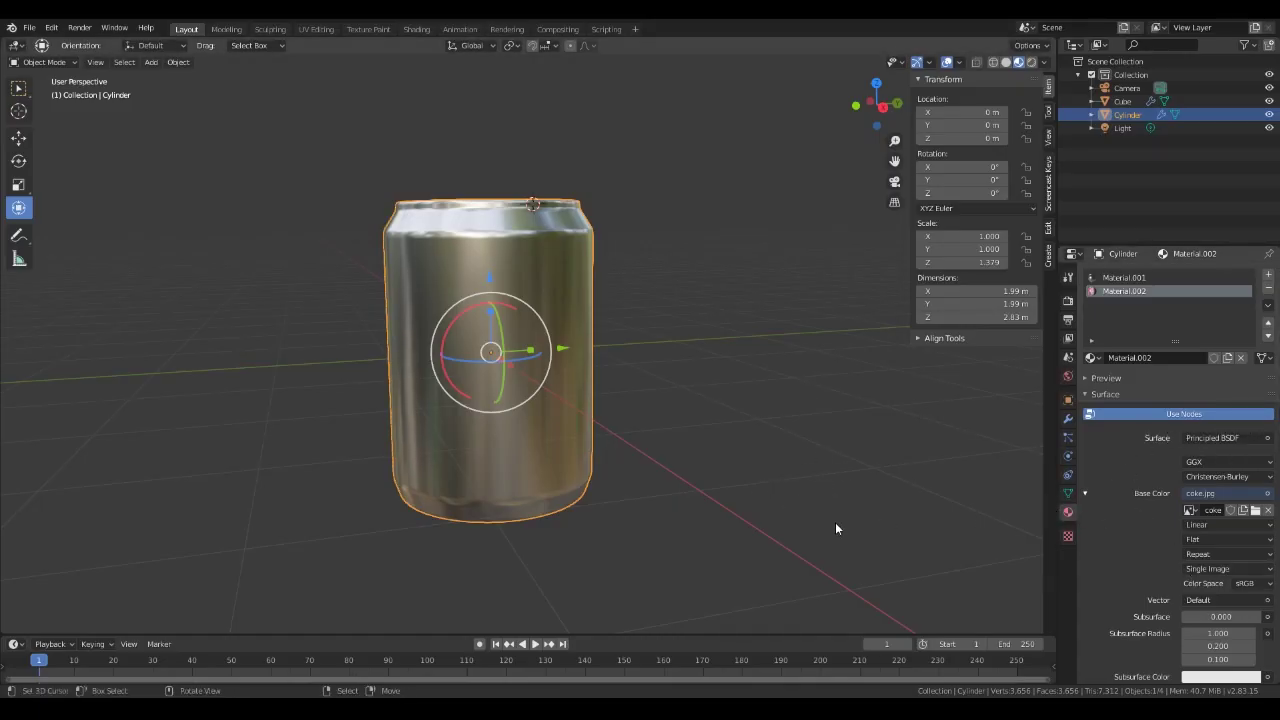
Select all face loops of the can's side, from the sloped shoulder to the lower rim, and assign Material.002 to them.
middle_click_drag(692, 505, 735, 519)
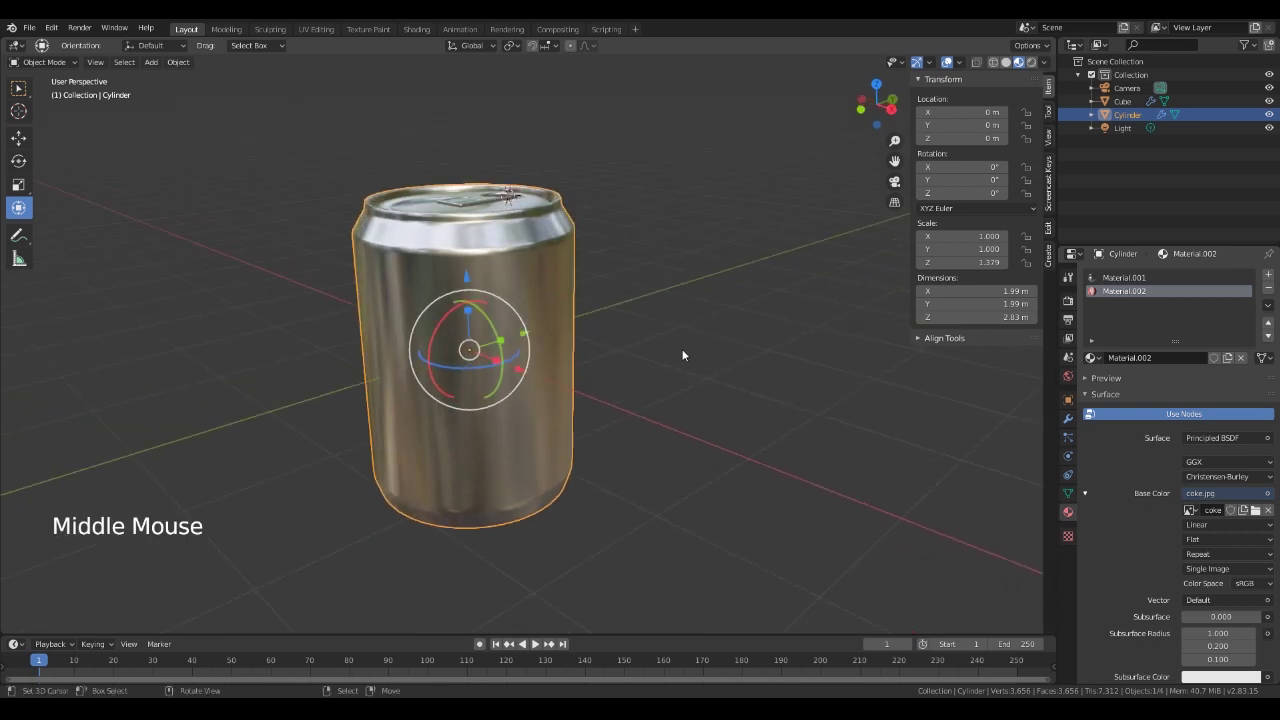
key("Tab")
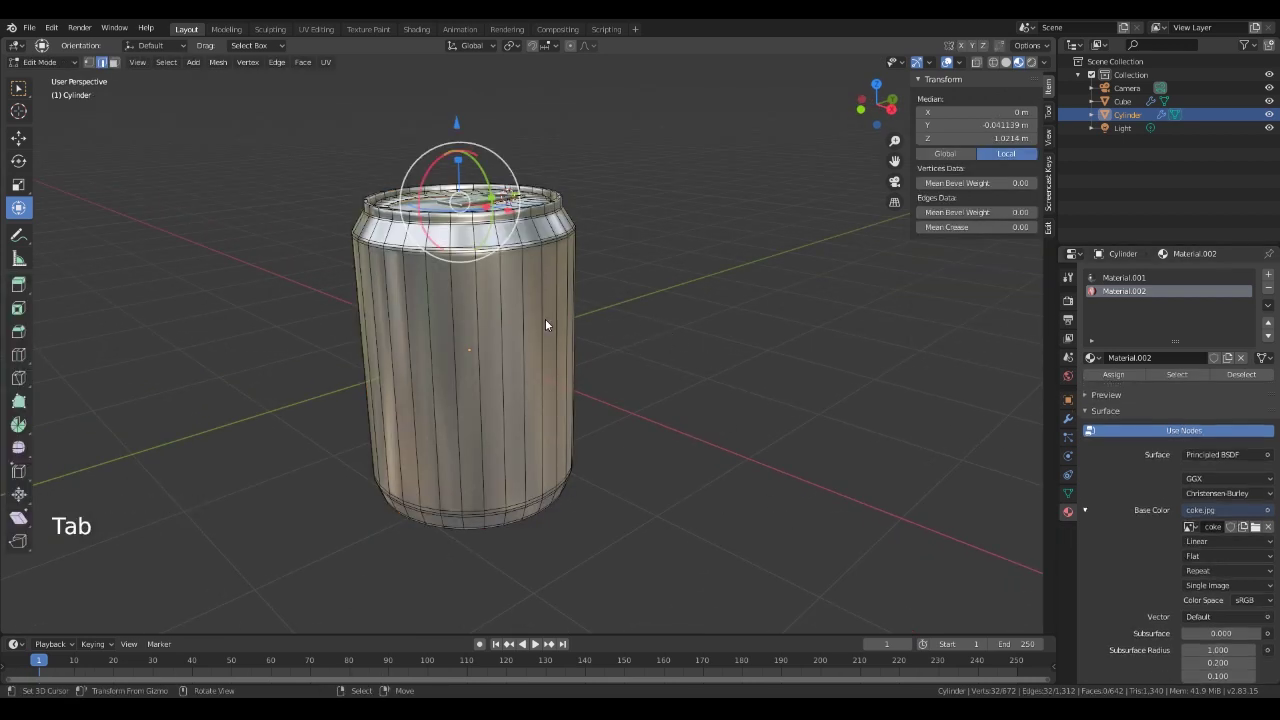
middle_click_drag(546, 320, 551, 343)
right_click(541, 235, "alt")
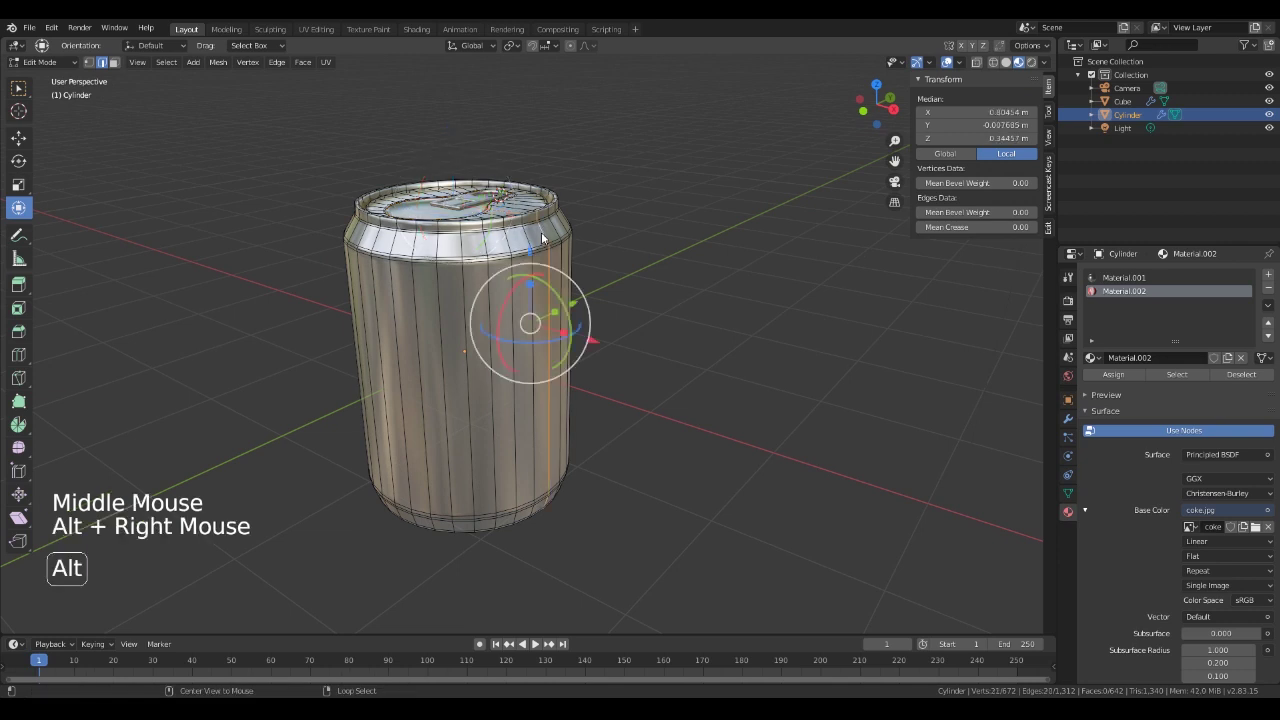
key("3")
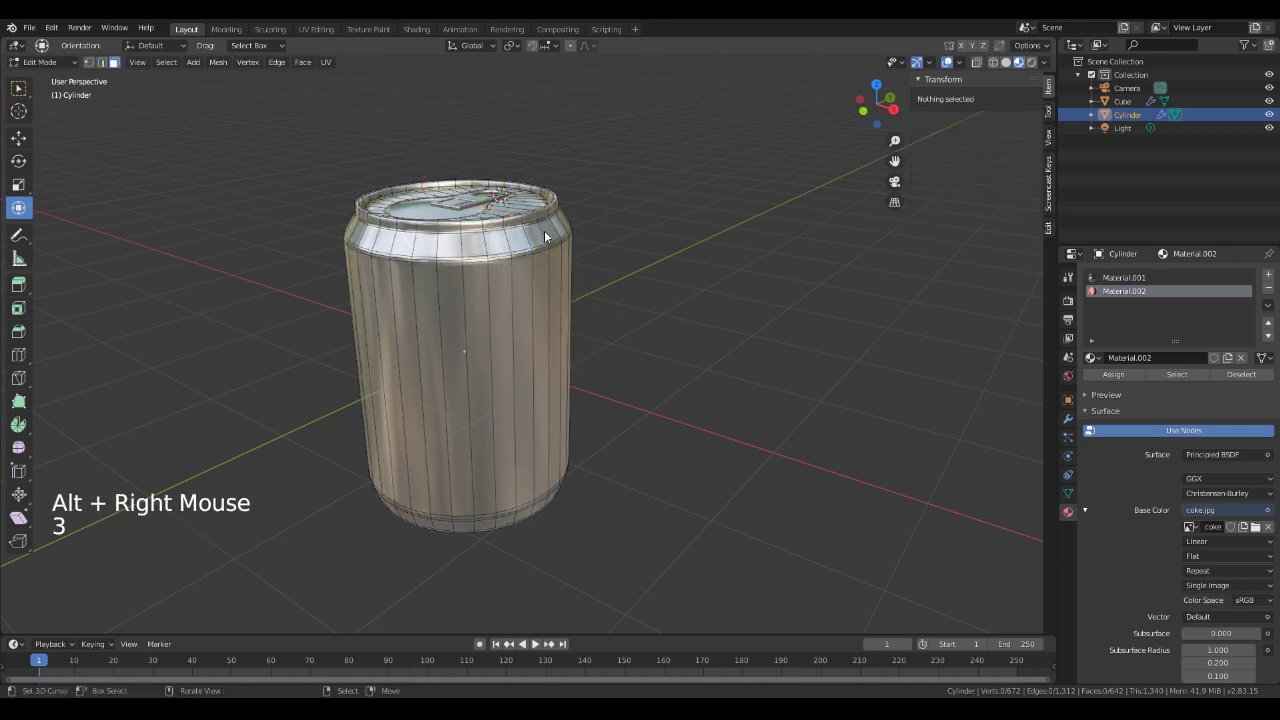
right_click(544, 230, "alt")
scroll(559, 257, "up", 2)
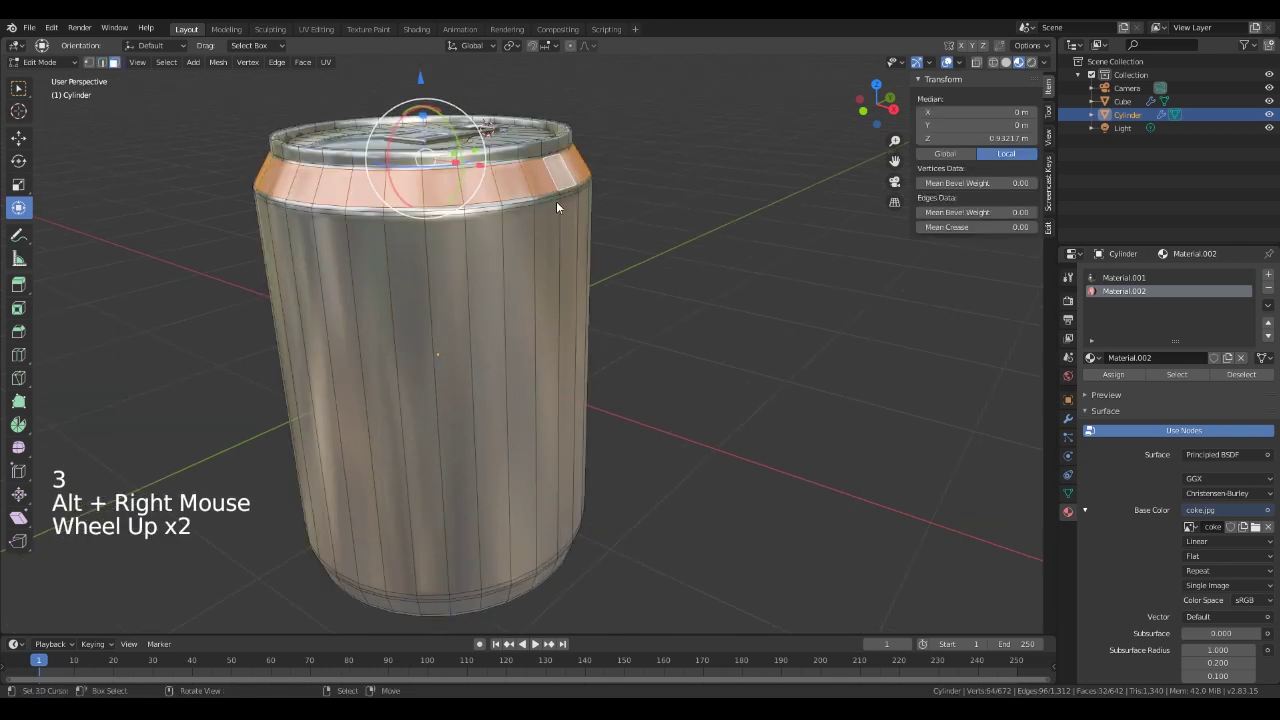
right_click(560, 192, "alt+shift")
right_click(560, 198, "alt+shift")
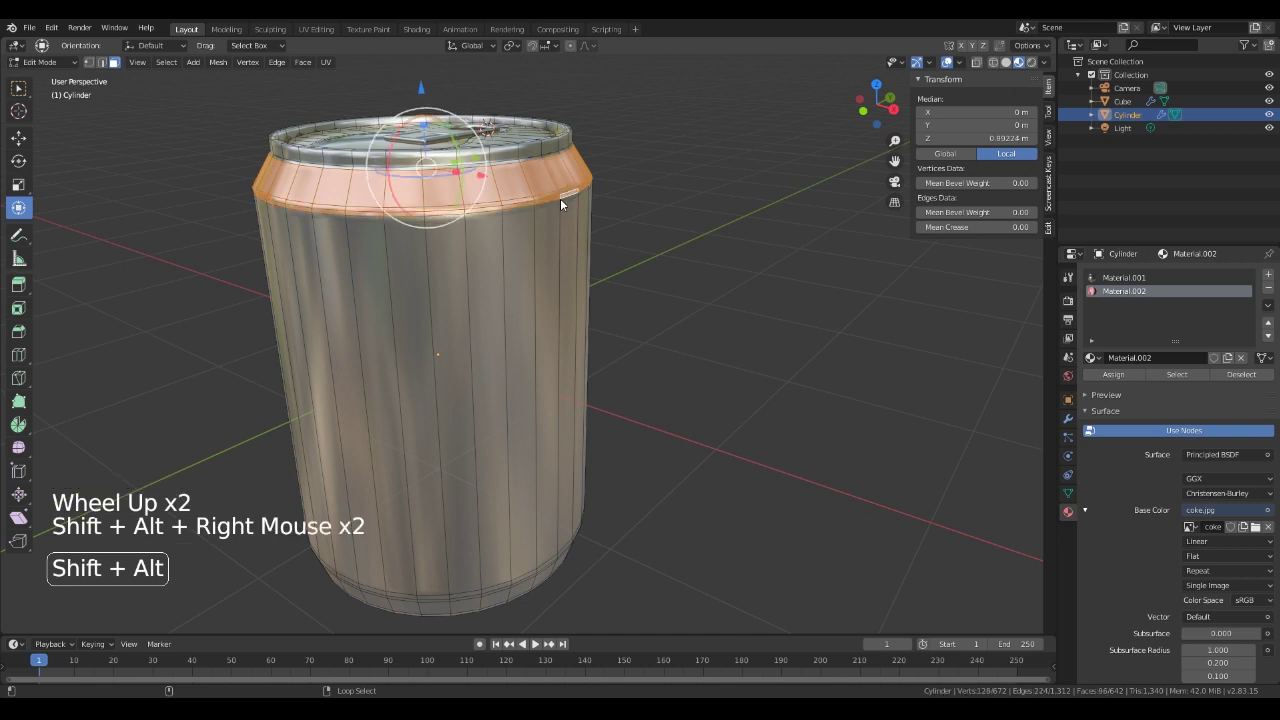
right_click(560, 198, "alt+shift")
middle_click_drag(560, 198, 636, 441)
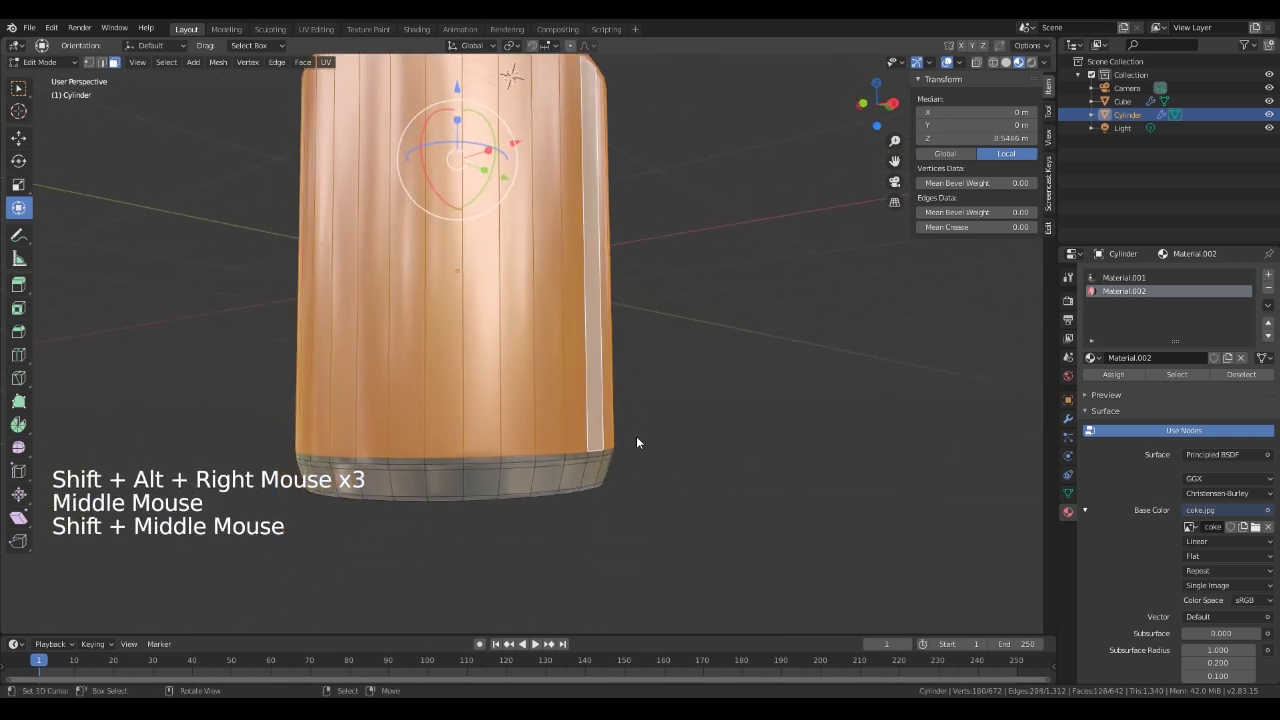
right_click(588, 452, "alt+shift")
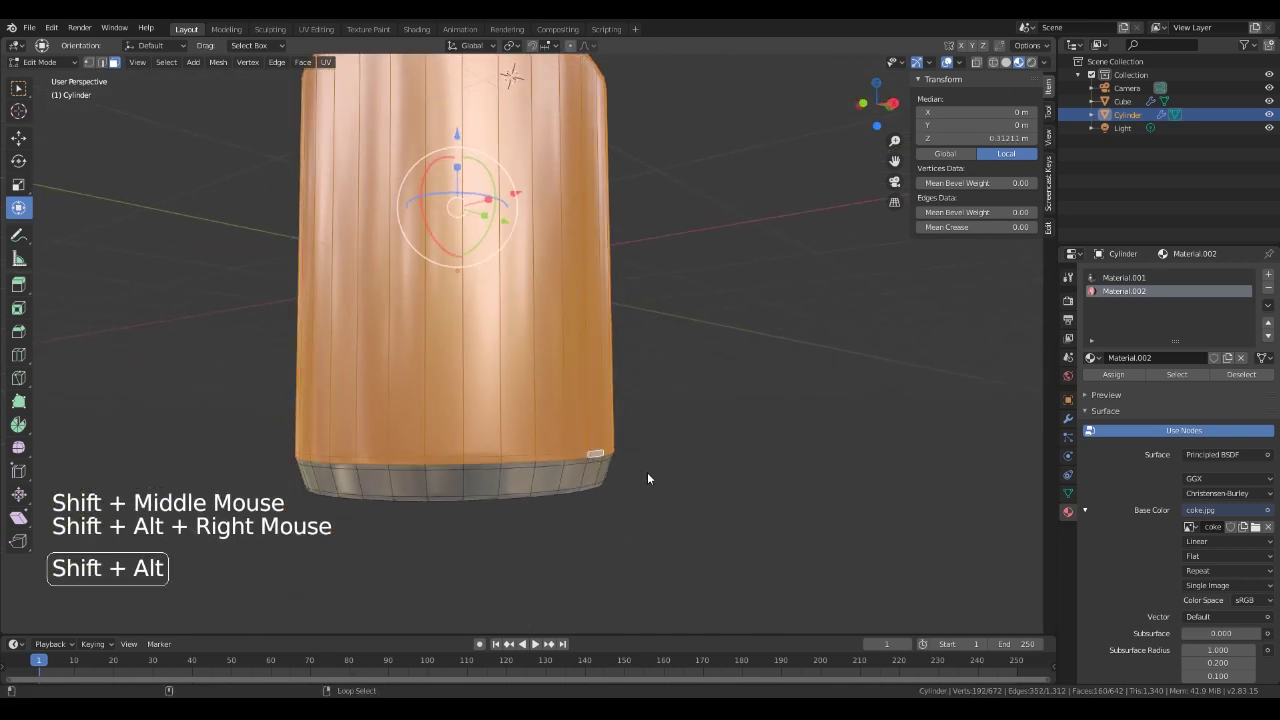
middle_click_drag(647, 477, 643, 471)
scroll(643, 473, "down", 3)
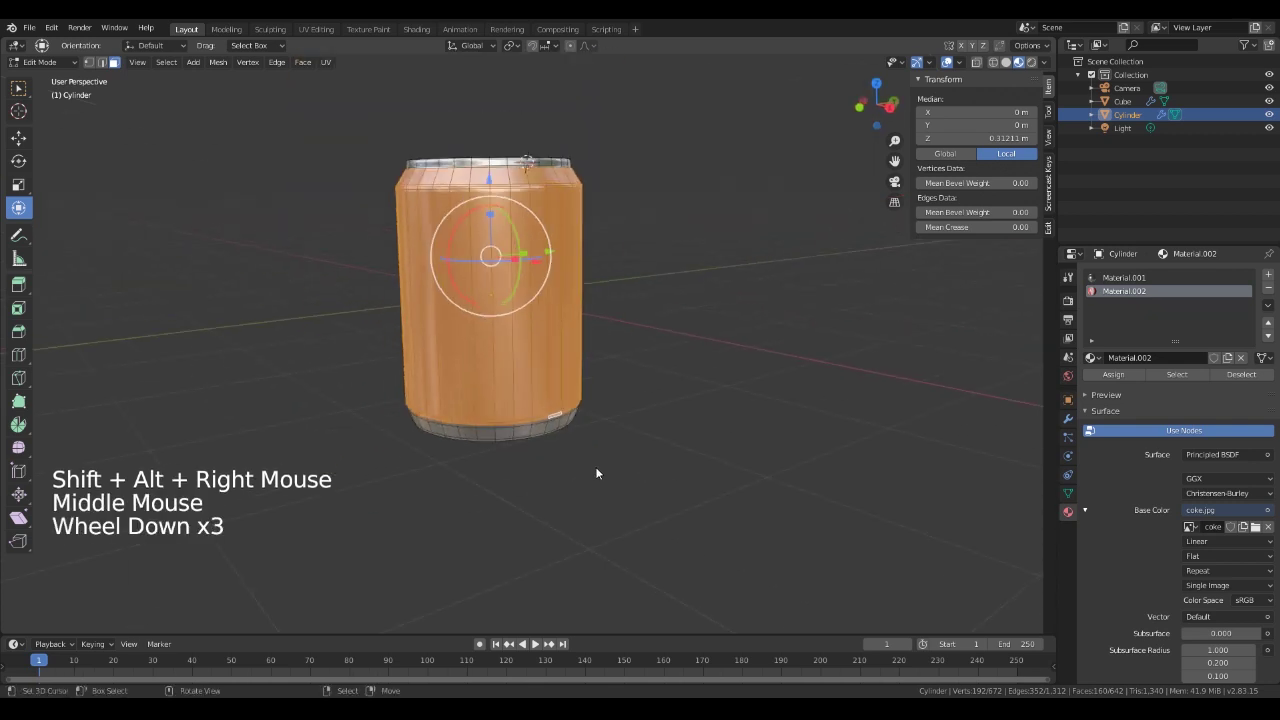
left_click(1138, 372)
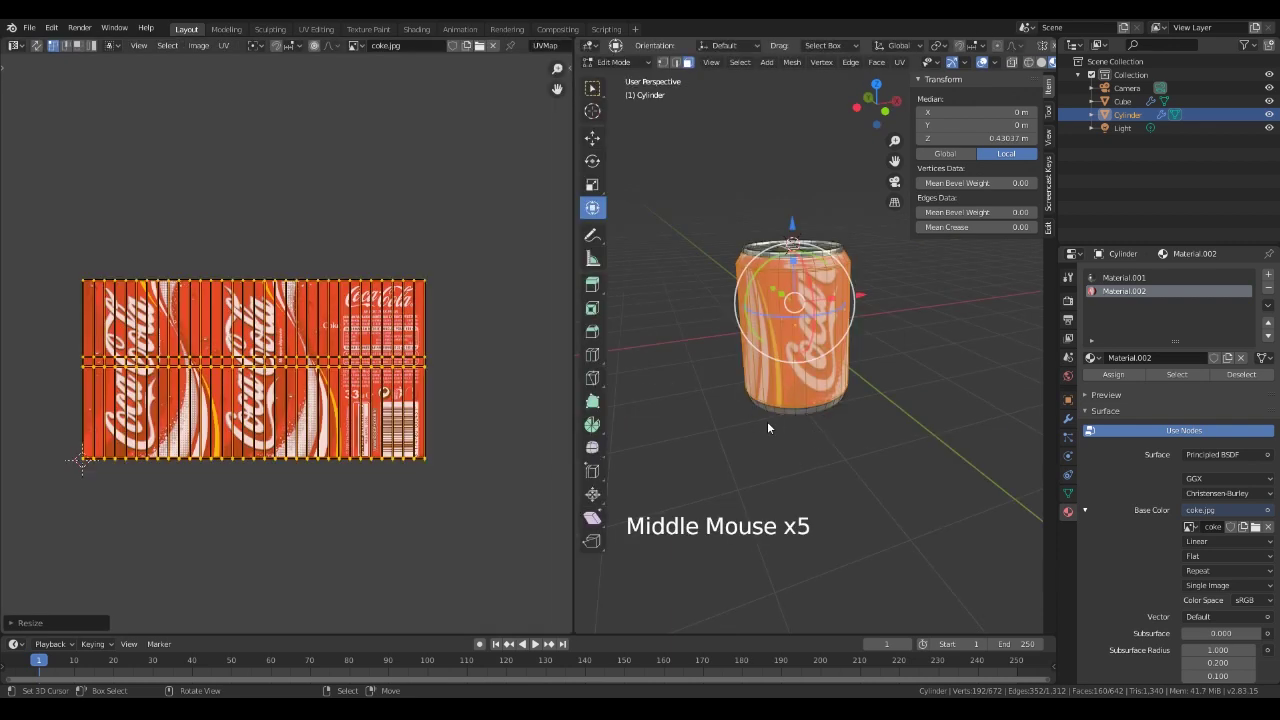
Preview the labelled can in Object Mode, return to Edit Mode and switch to edge selection.
right_click(812, 381)
key("Tab")
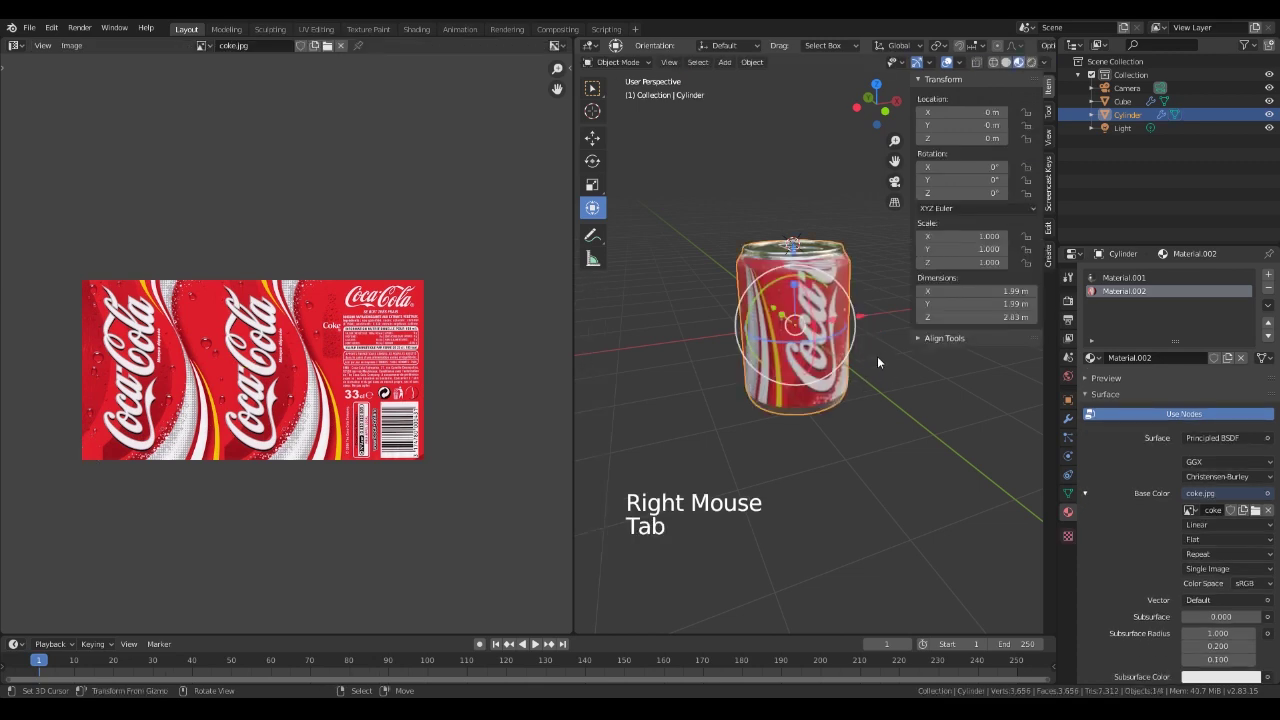
key("Tab")
key("alt")
scroll(828, 247, "up", 2)
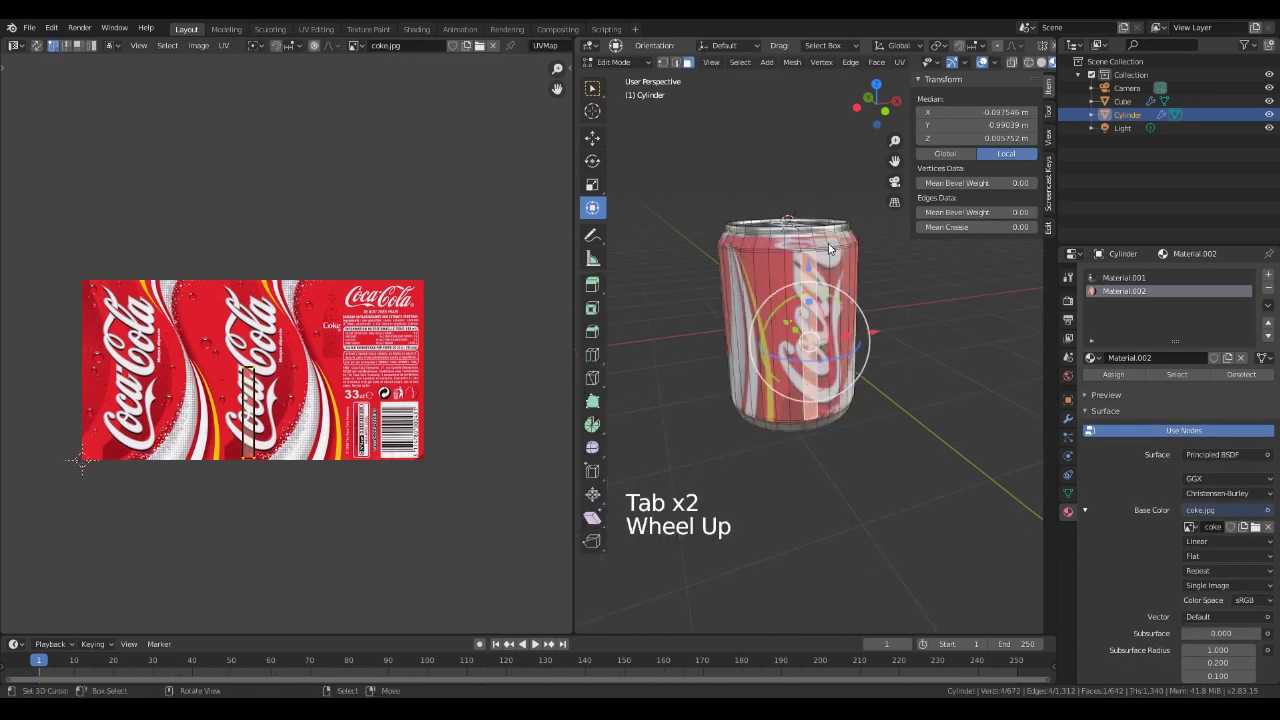
scroll(828, 247, "up", 1)
middle_click(832, 193, "alt")
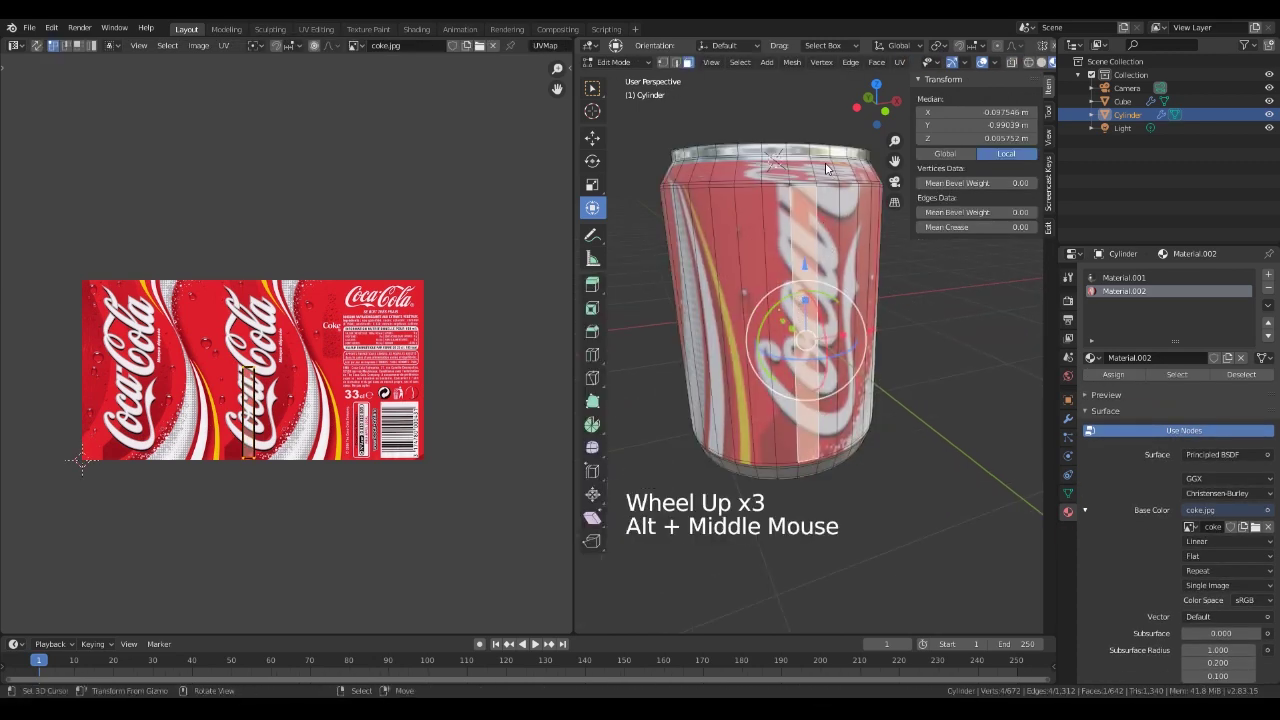
key("alt")
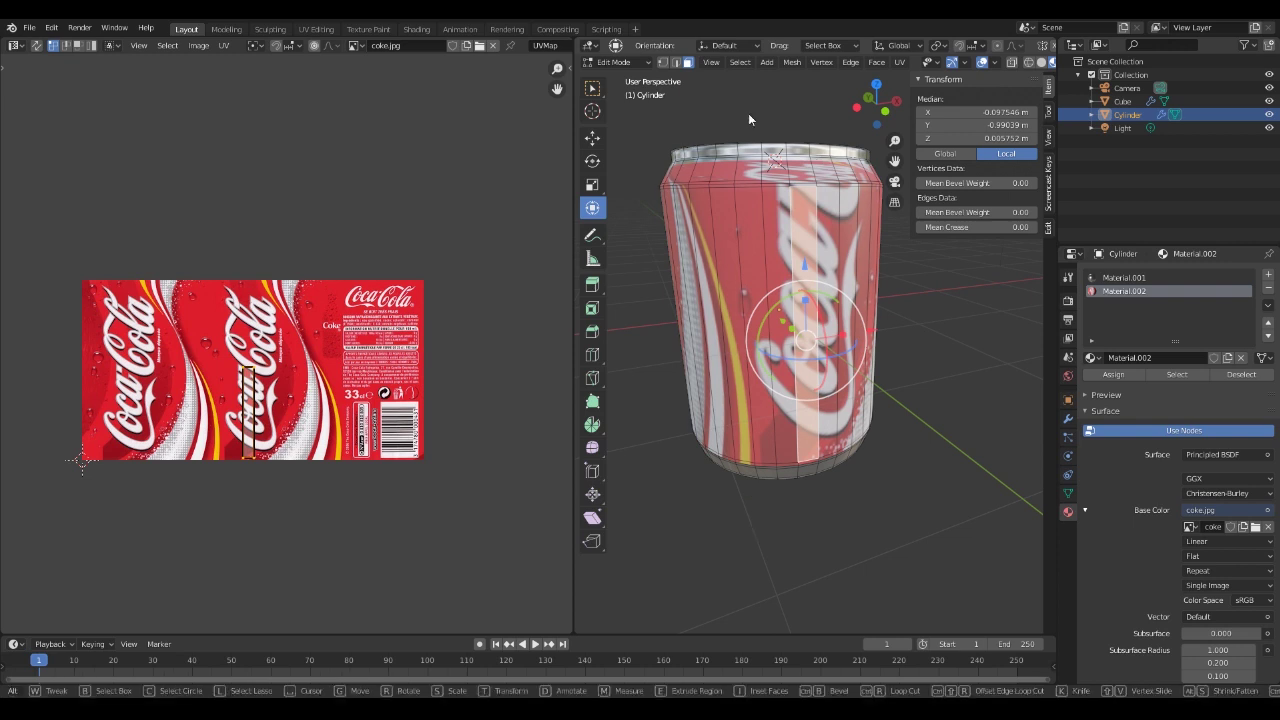
left_click(676, 62)
left_click(676, 62)
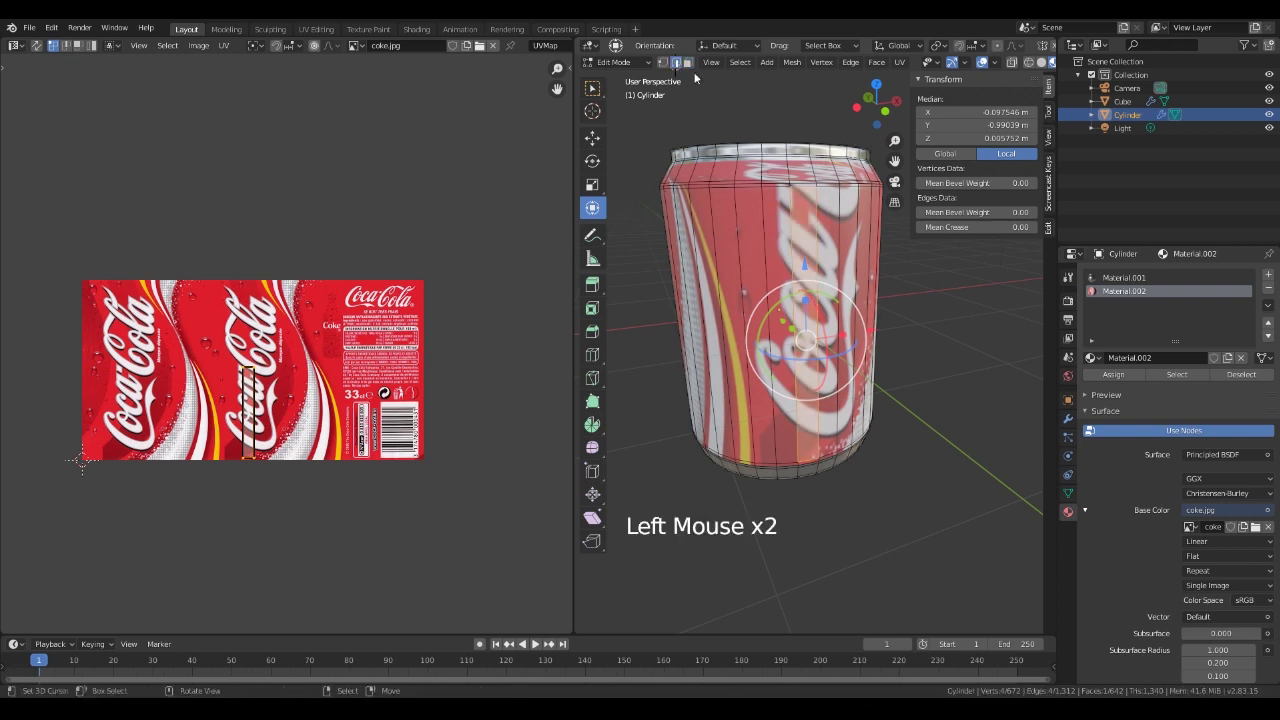
Mark the edge loops bounding the label area at the can's shoulder and base as seams.
right_click(827, 163, "alt")
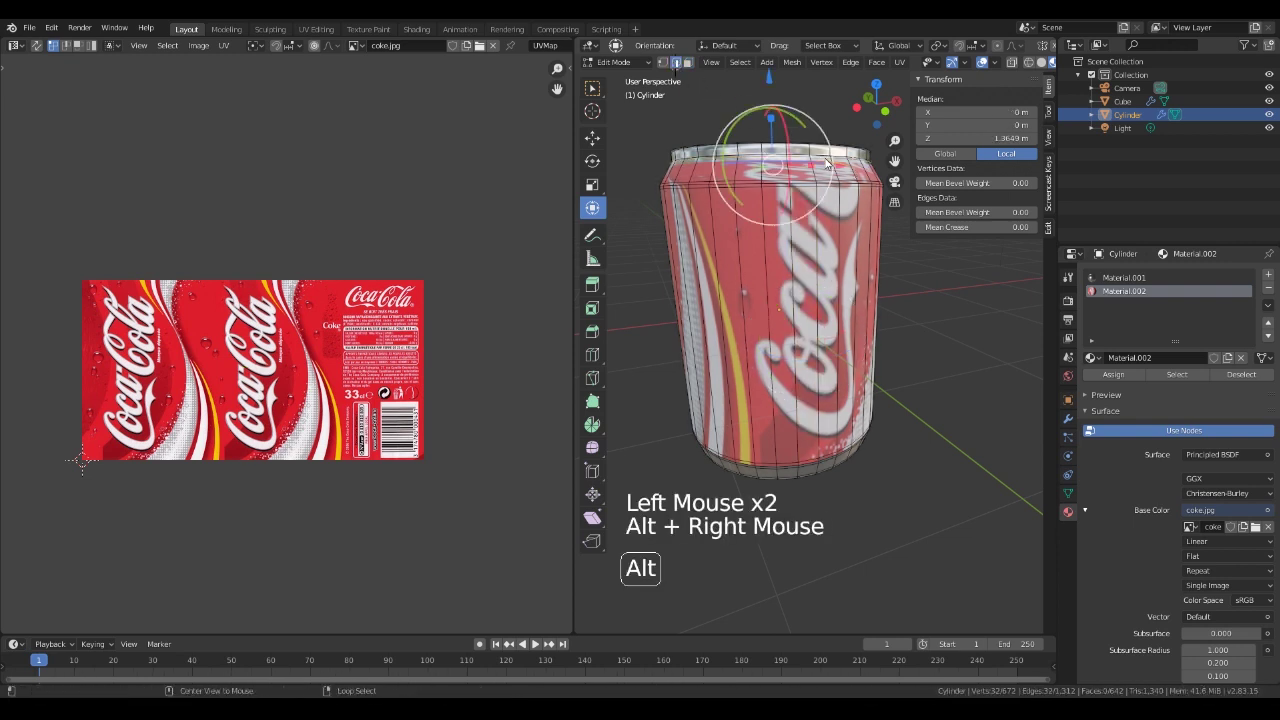
middle_click_drag(834, 468, 816, 312)
right_click(835, 428, "alt")
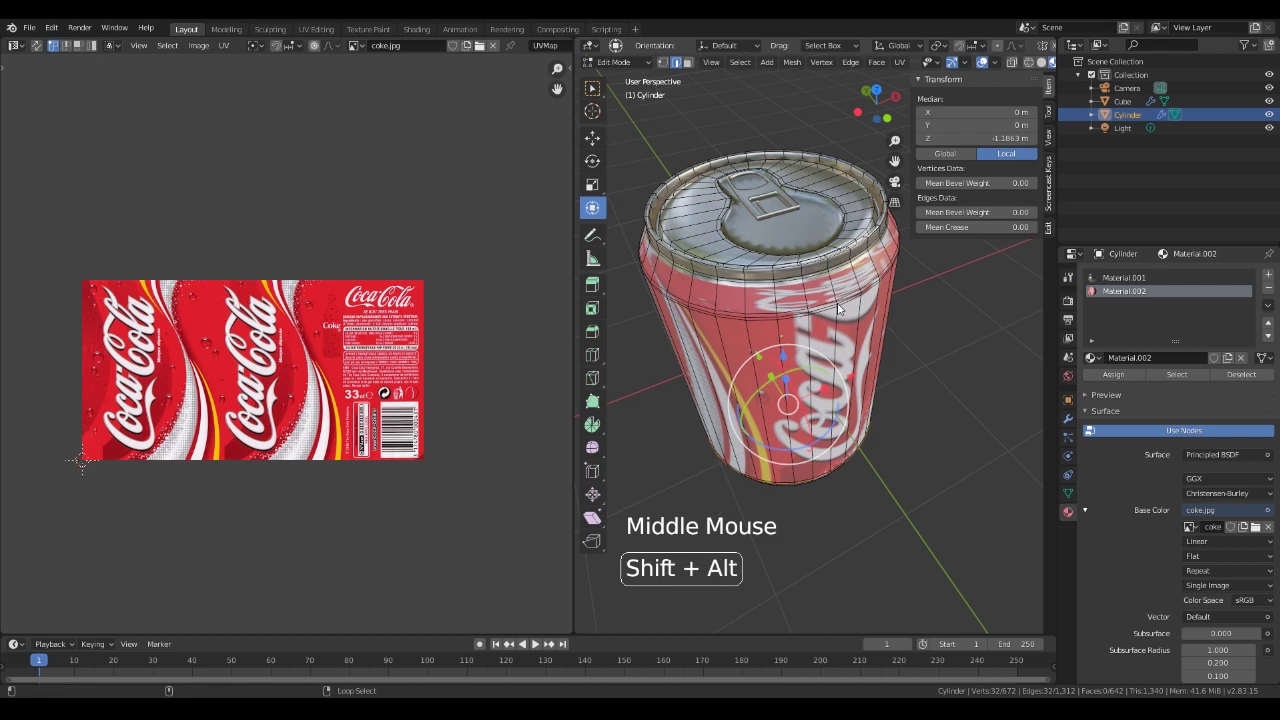
right_click(820, 283, "alt+shift")
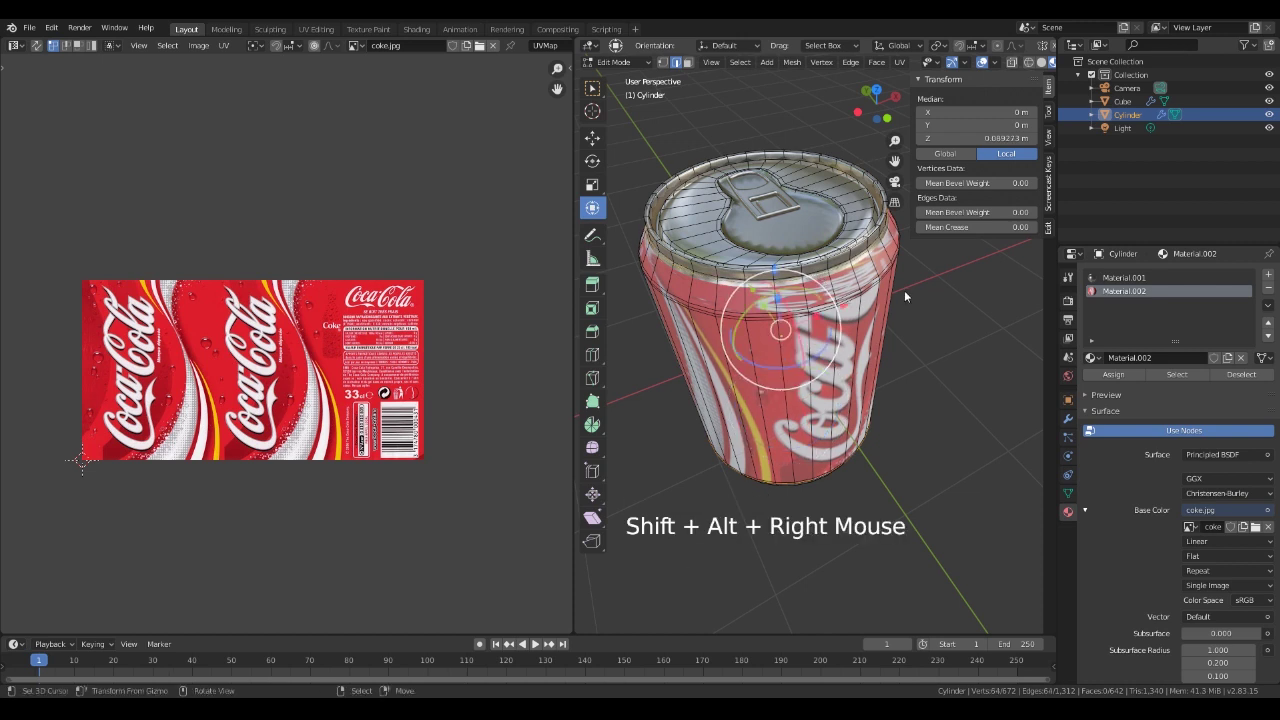
key("w")
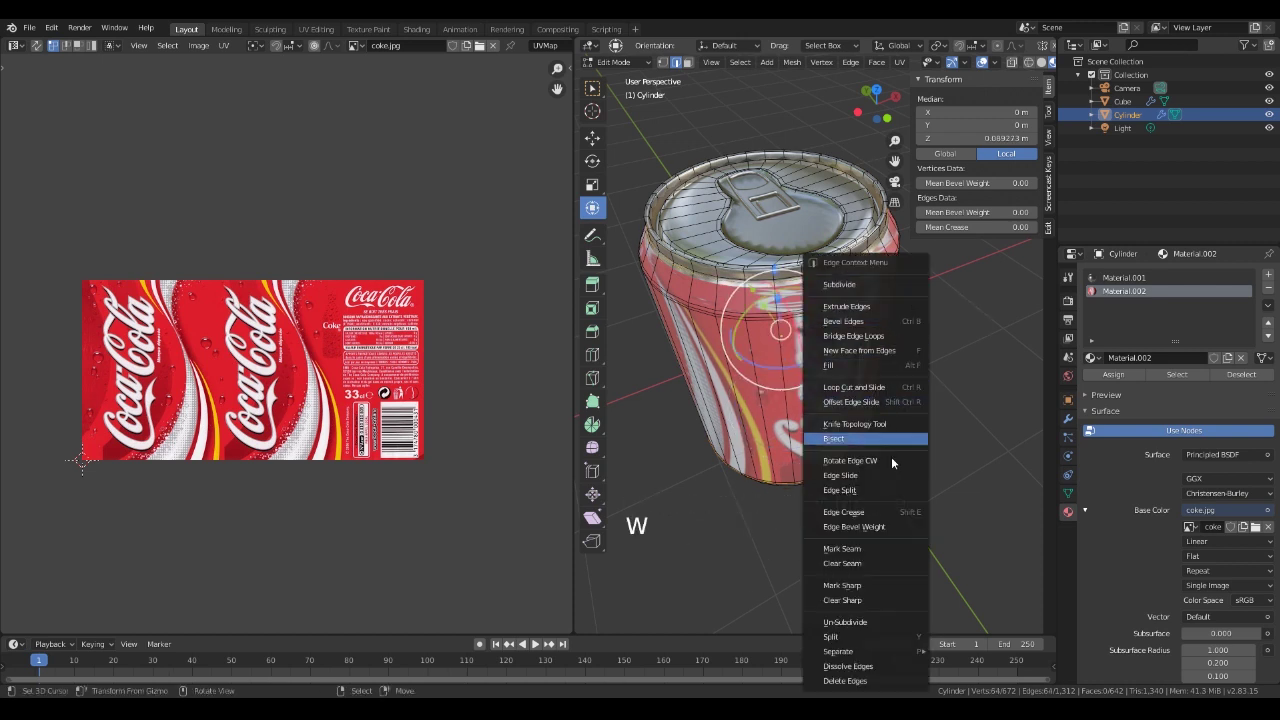
left_click(862, 550)
Select the vertical line of edges running from the upper seam to the lower seam and mark it as a seam.
middle_click_drag(854, 514, 833, 305)
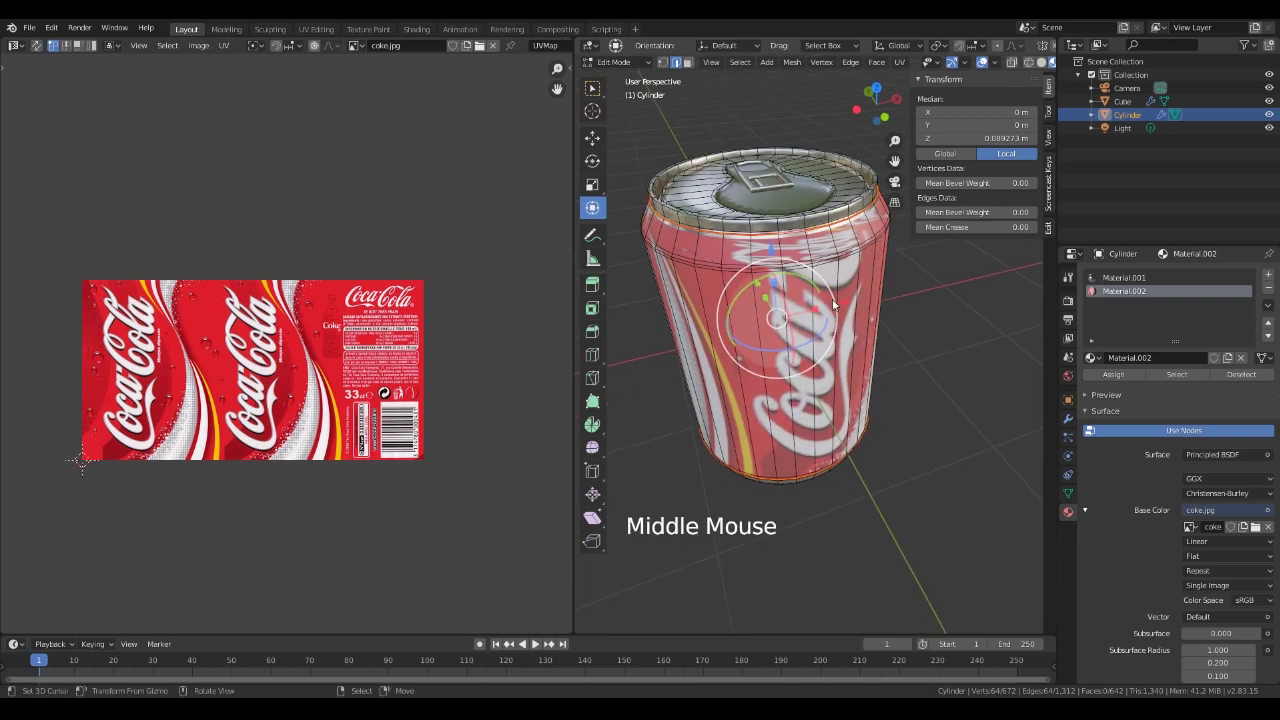
right_click(830, 180)
scroll(830, 175, "up", 2)
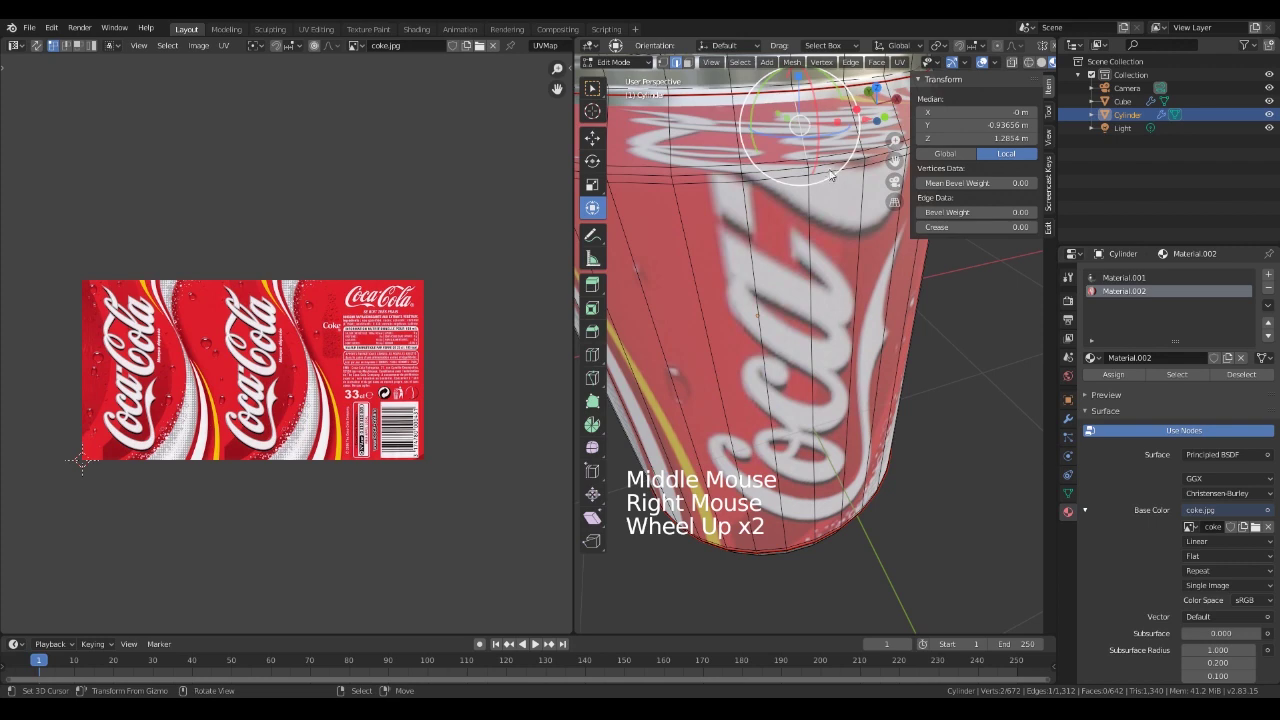
right_click(813, 174, "shift")
right_click(812, 185, "shift")
right_click(822, 268, "shift")
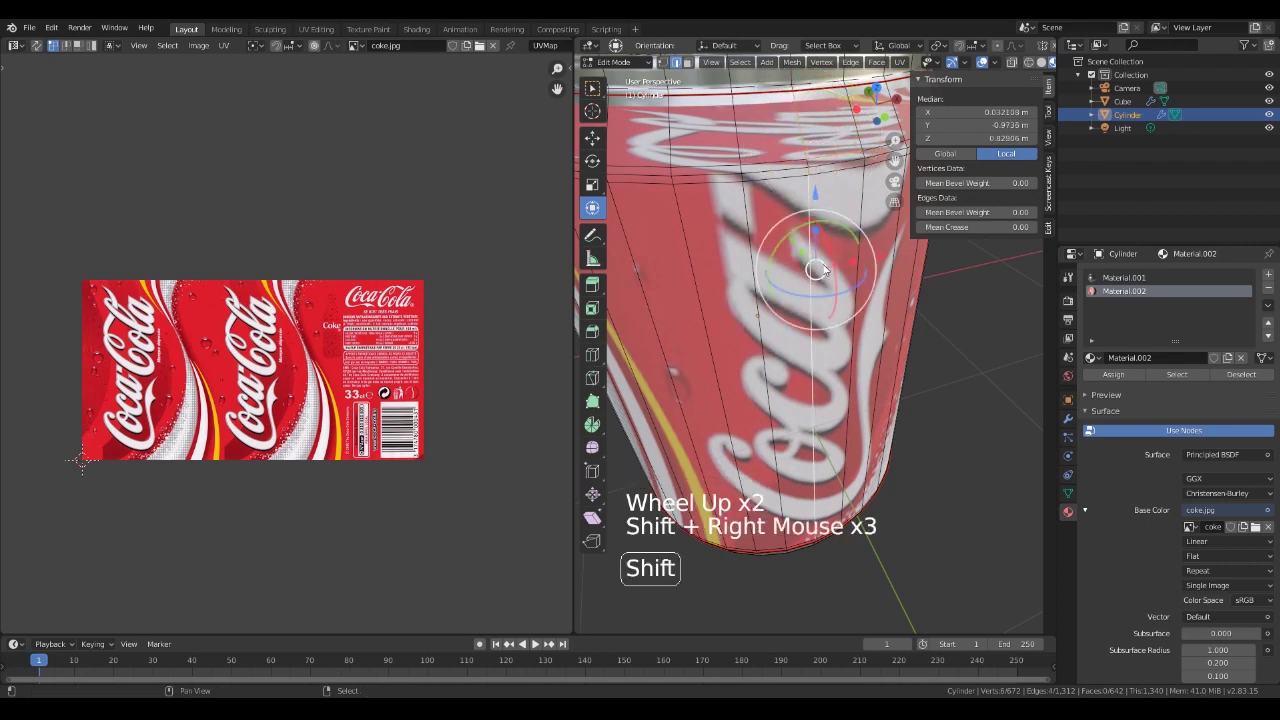
right_click(808, 168, "shift")
right_click(823, 163, "shift")
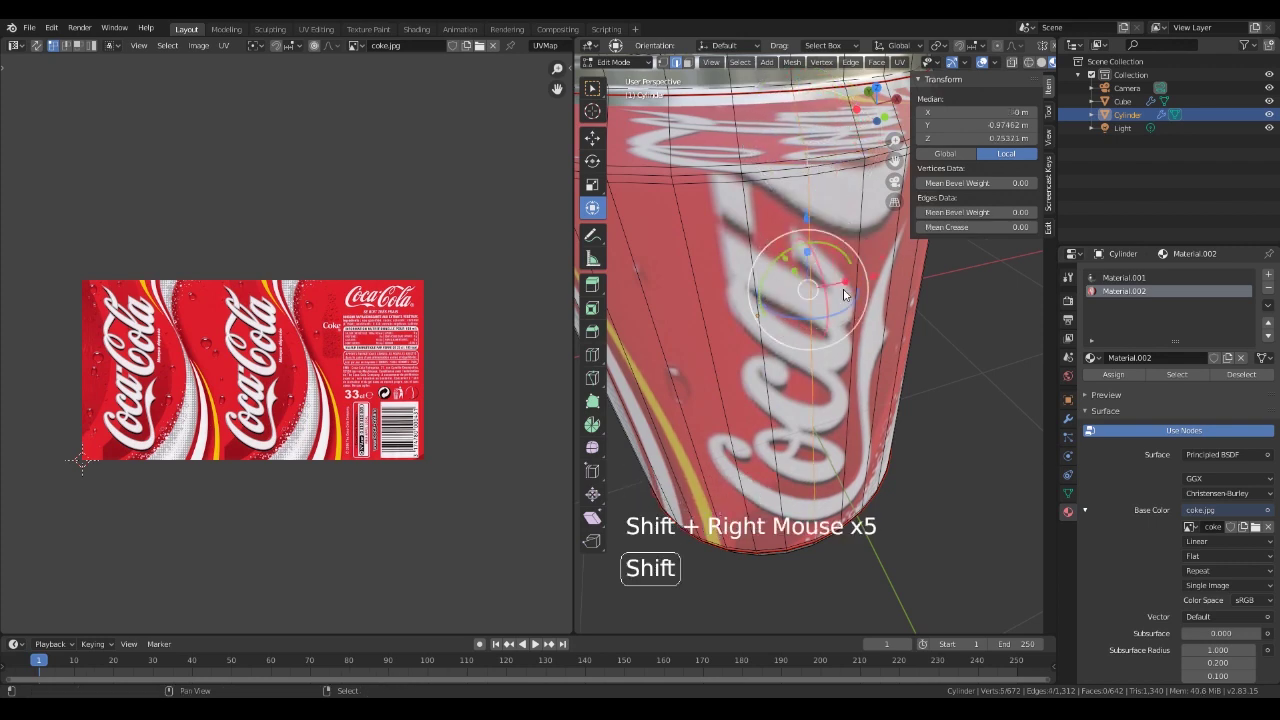
middle_click_drag(823, 163, 788, 425)
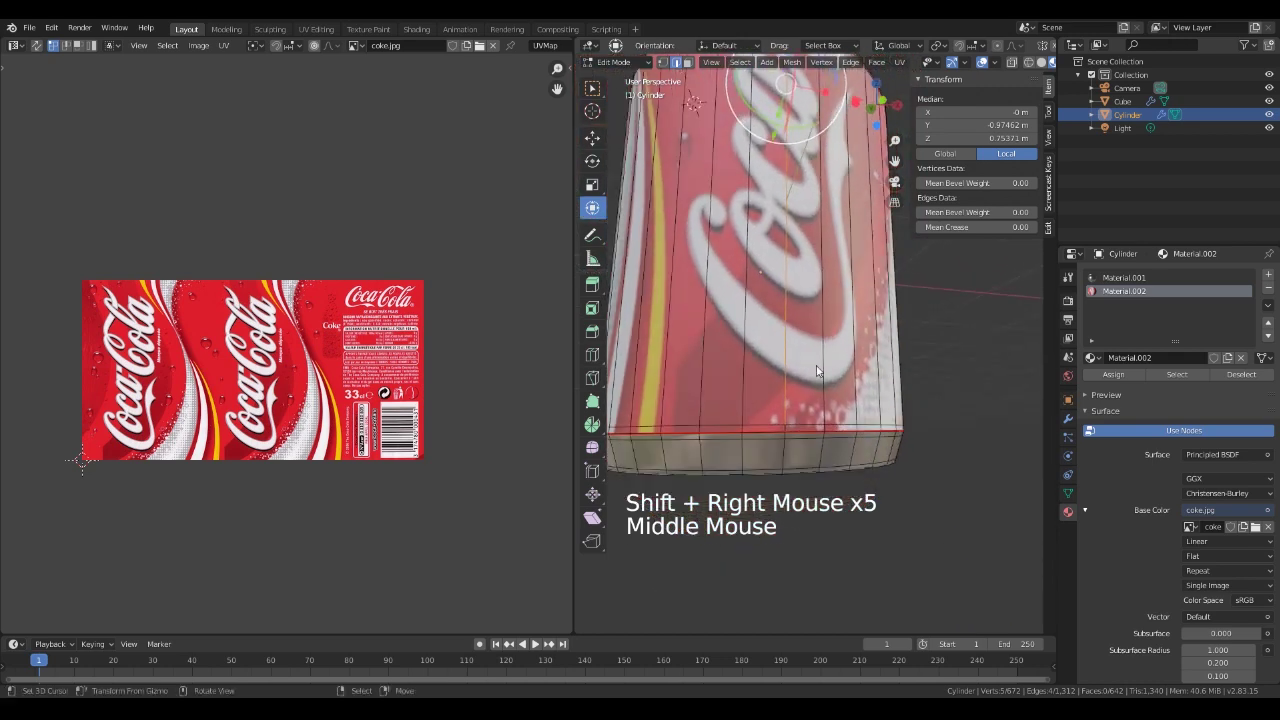
right_click(786, 427, "shift")
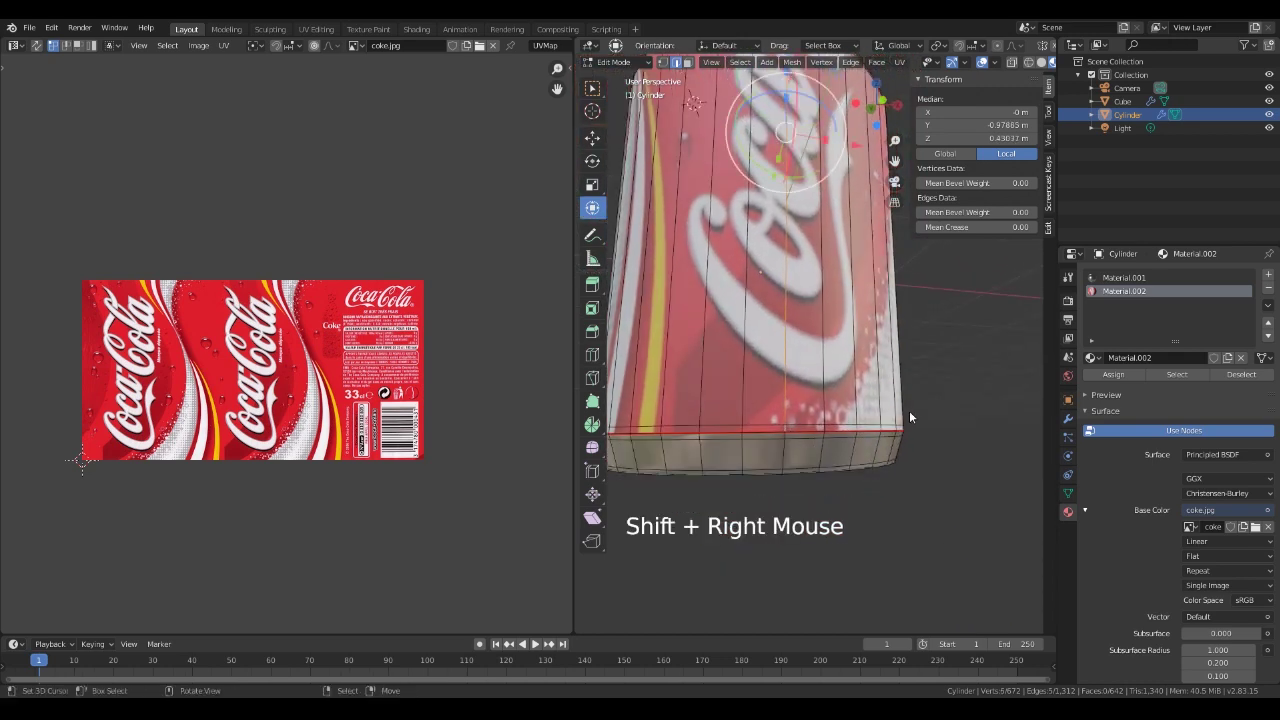
key("w")
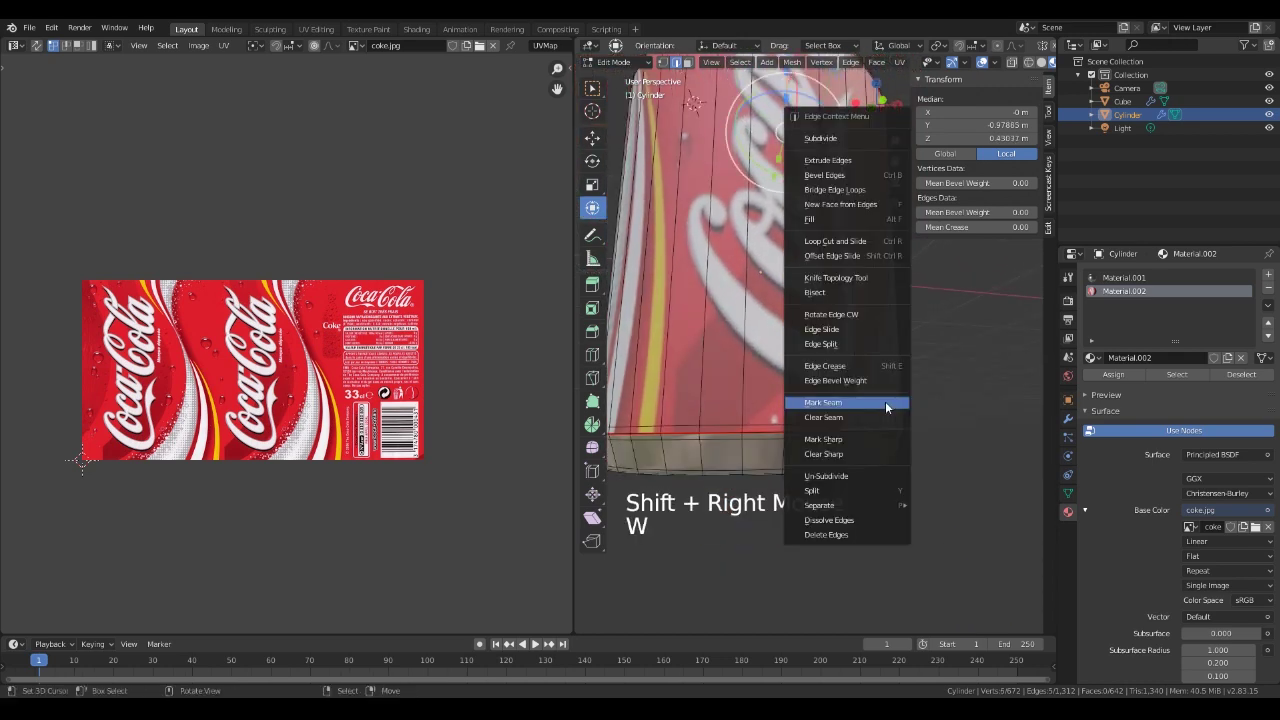
left_click(885, 403)
key("w")
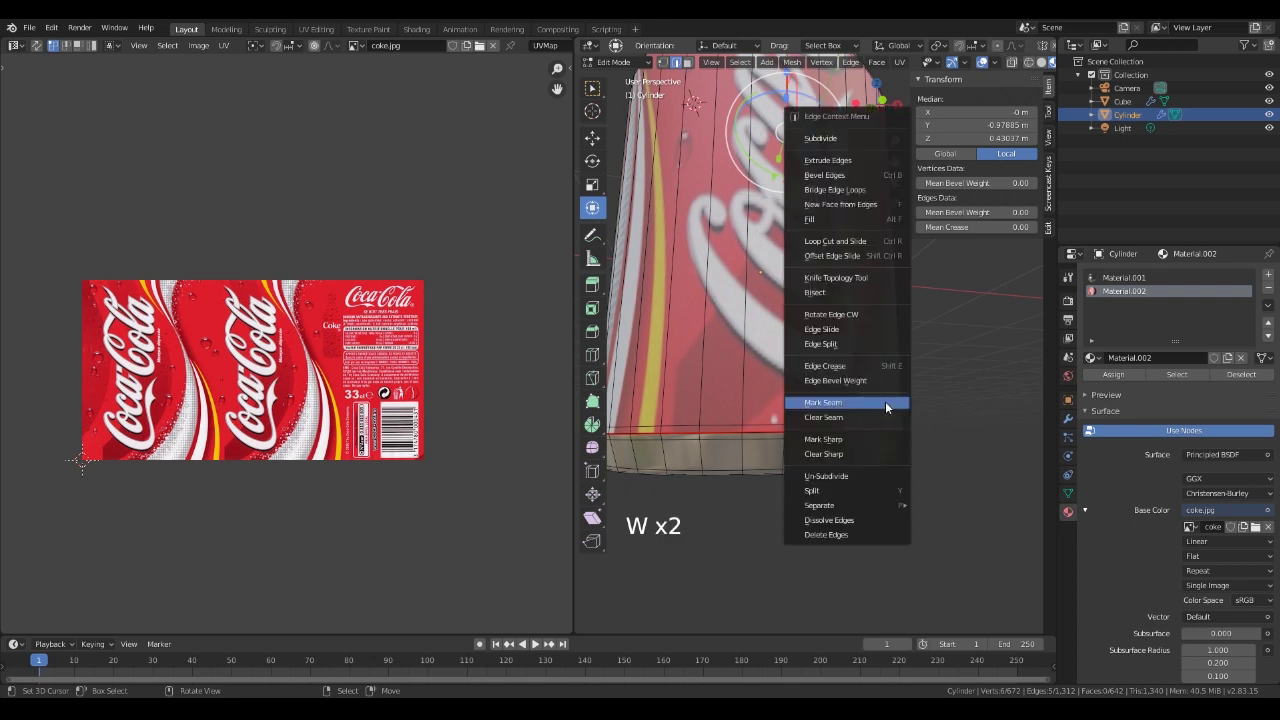
left_click(875, 439)
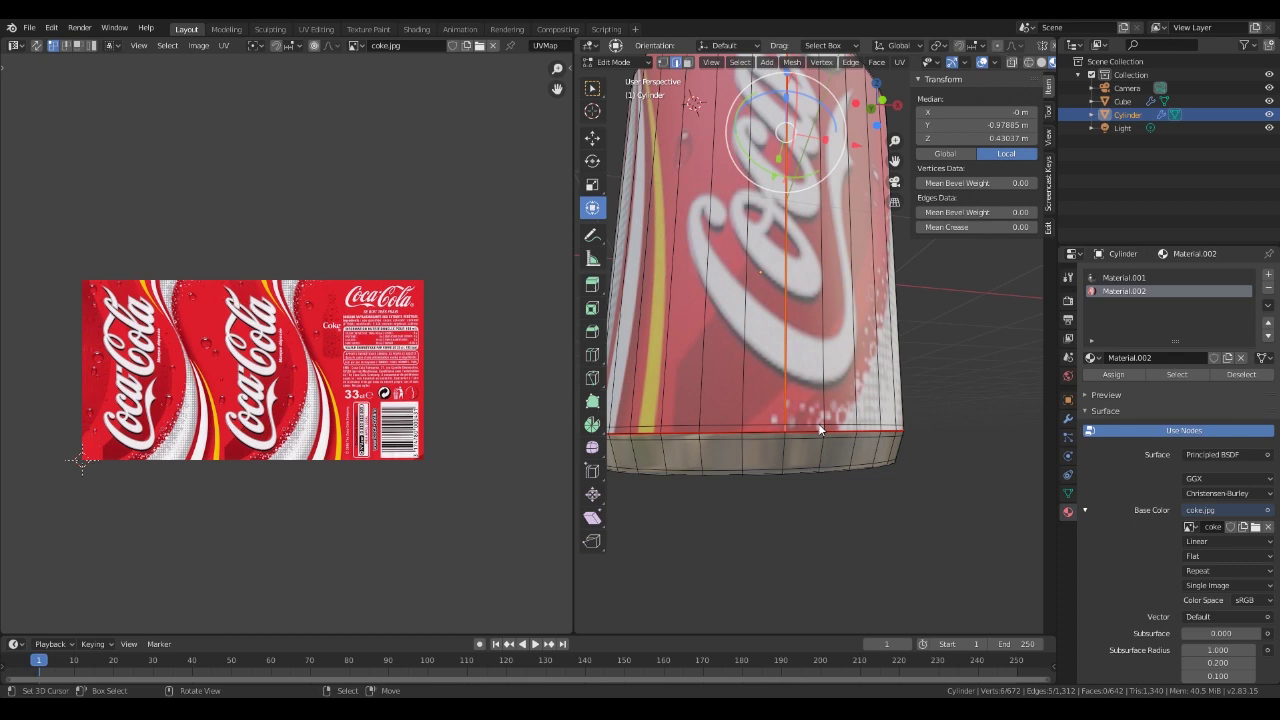
Select all face loops of the label area between the two ring seams and UV unwrap them.
left_click(822, 429)
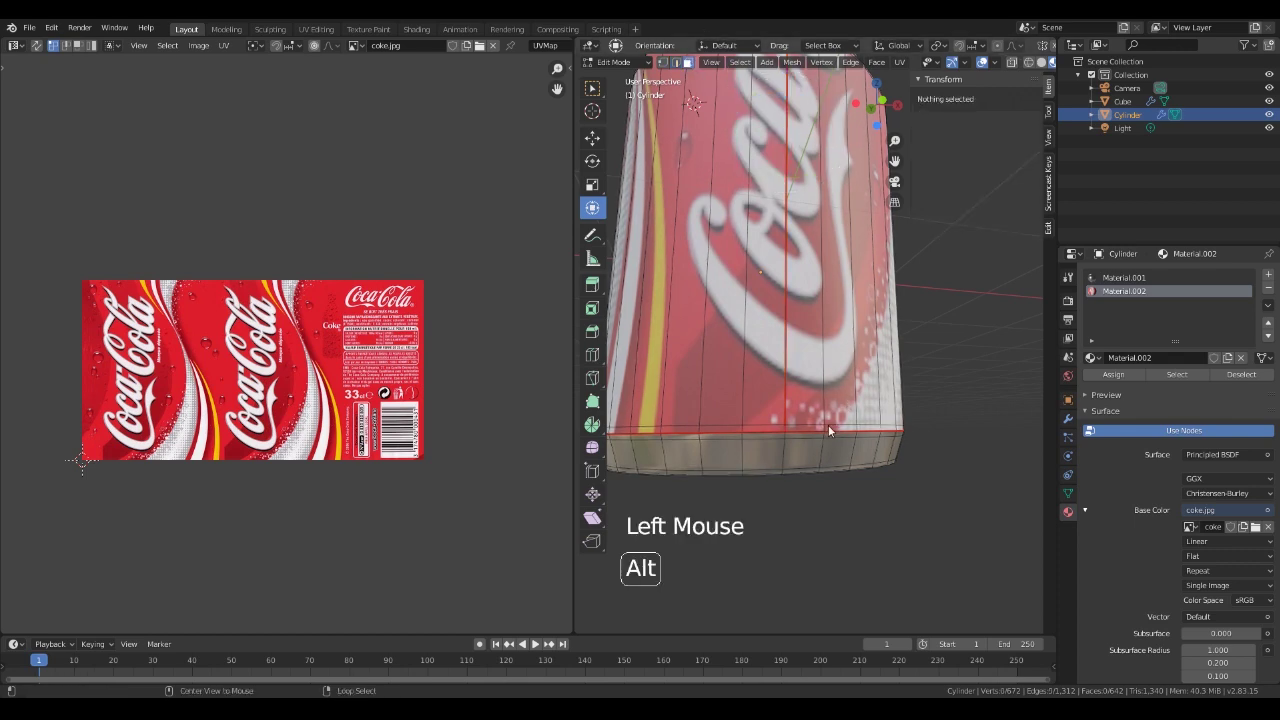
right_click(823, 426, "alt")
right_click(820, 358, "alt+shift")
middle_click_drag(820, 358, 818, 195)
right_click(818, 191, "alt+shift")
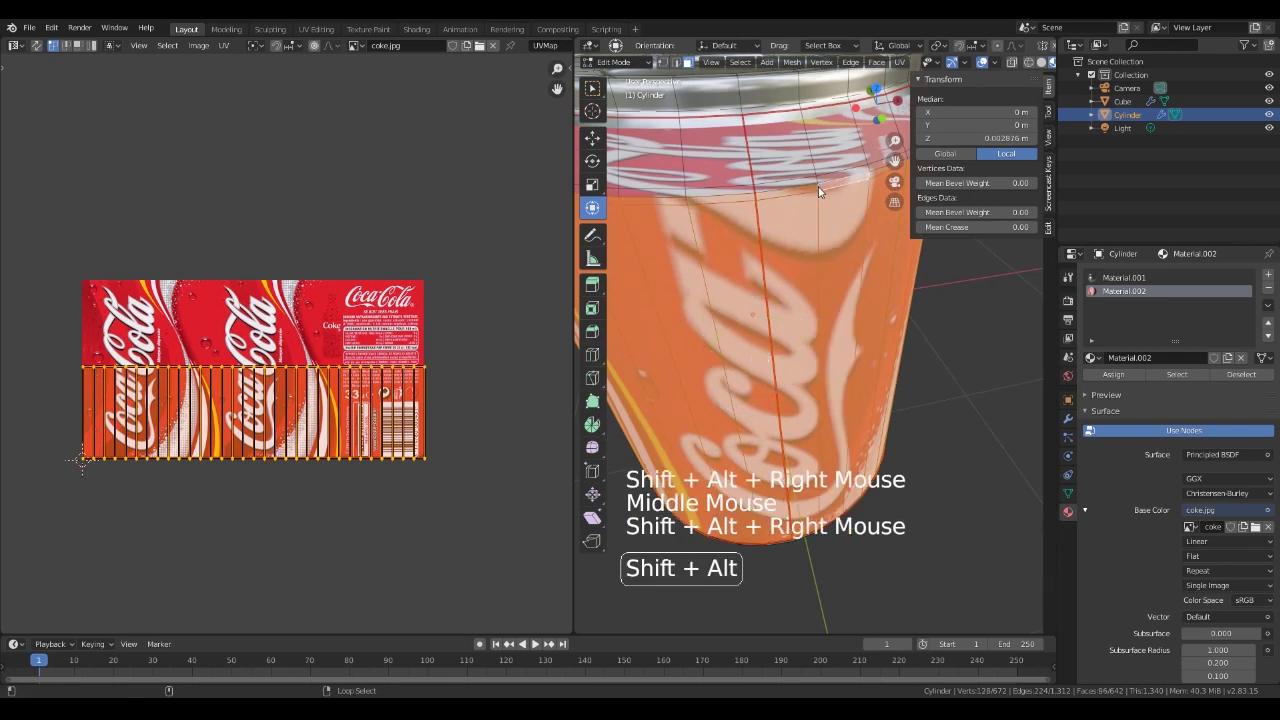
right_click(817, 186, "alt+shift")
right_click(814, 175, "alt+shift")
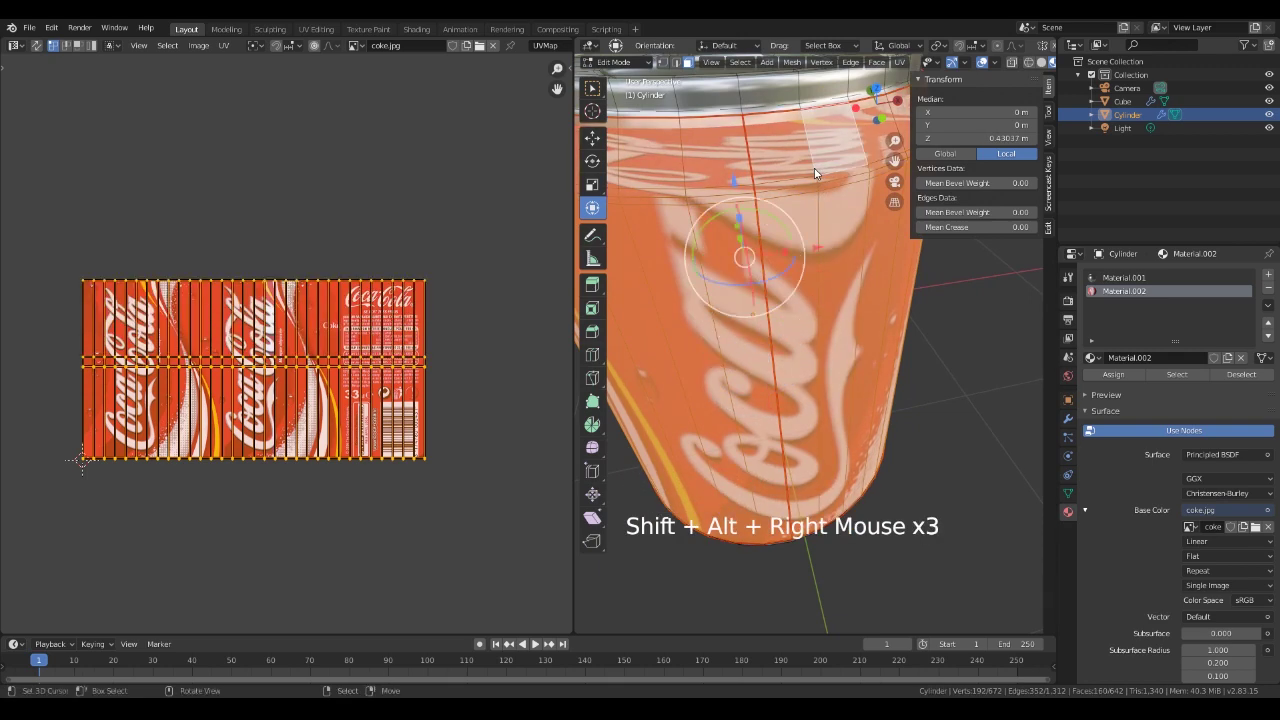
key("w")
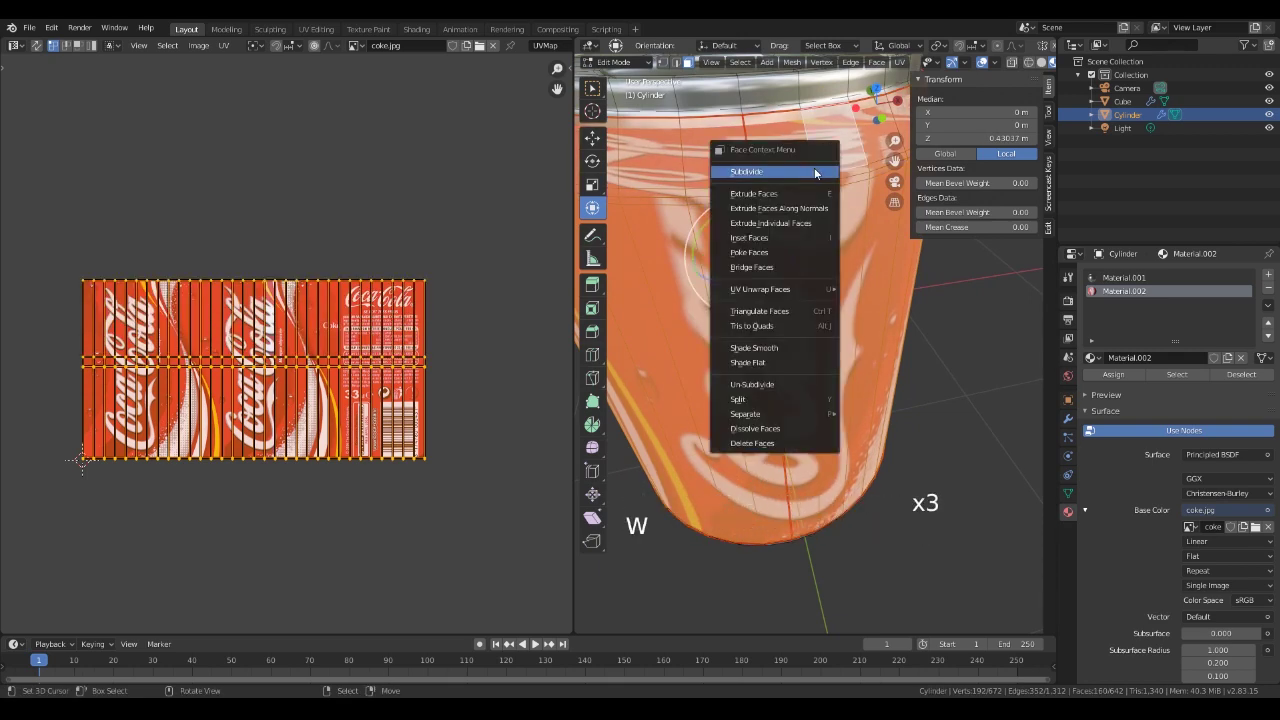
mouse_move(765, 290)
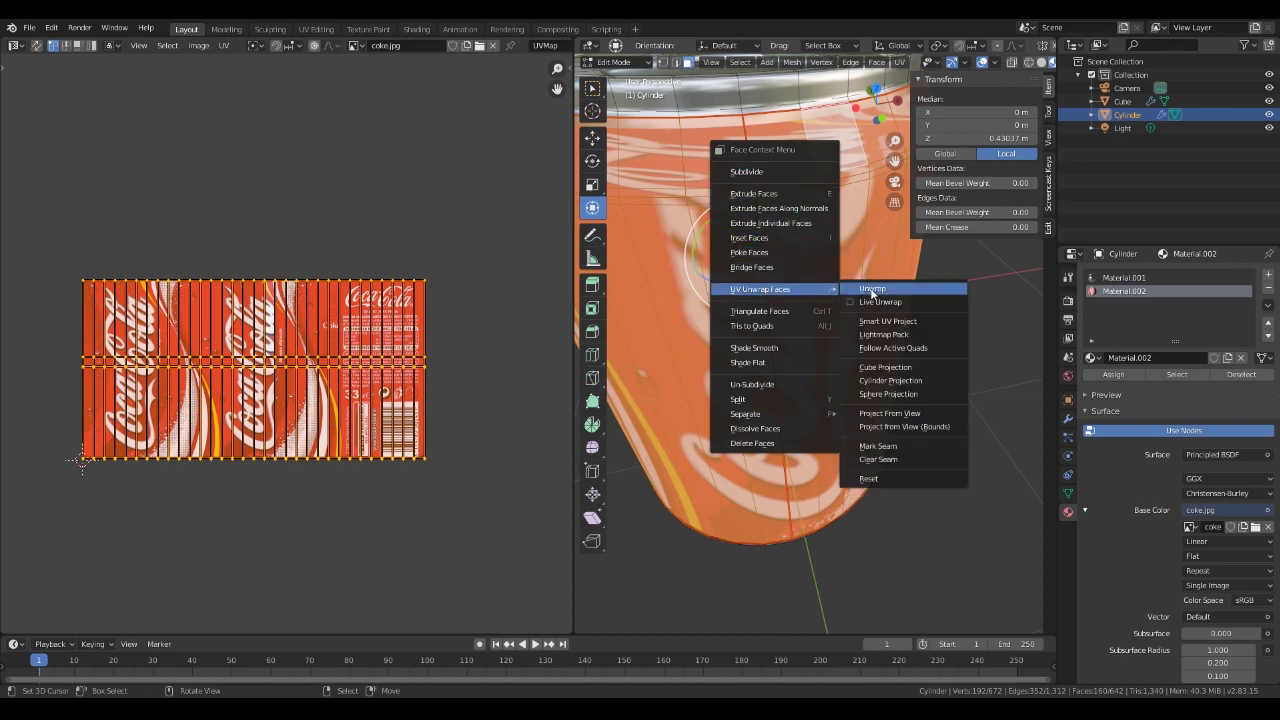
left_click(873, 291)
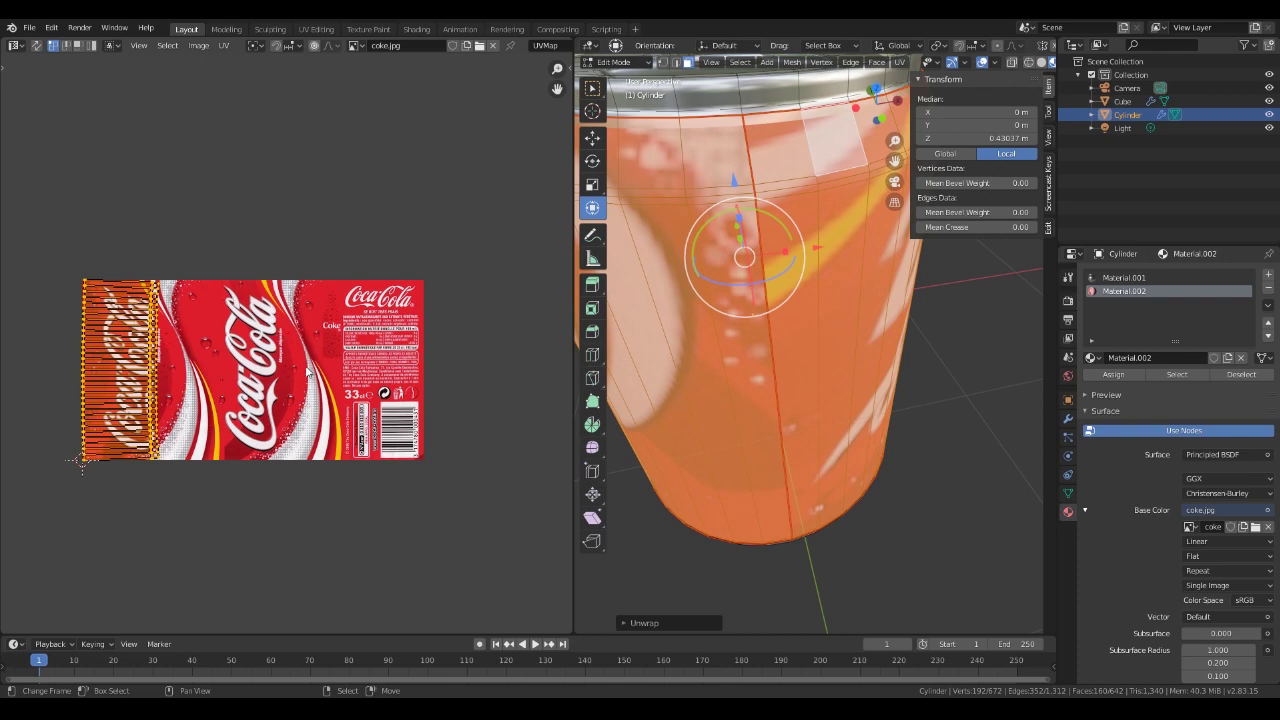
Rotate the unwrapped side island a quarter turn, center it over the label image and scale it uniformly to the label's width.
key("r")
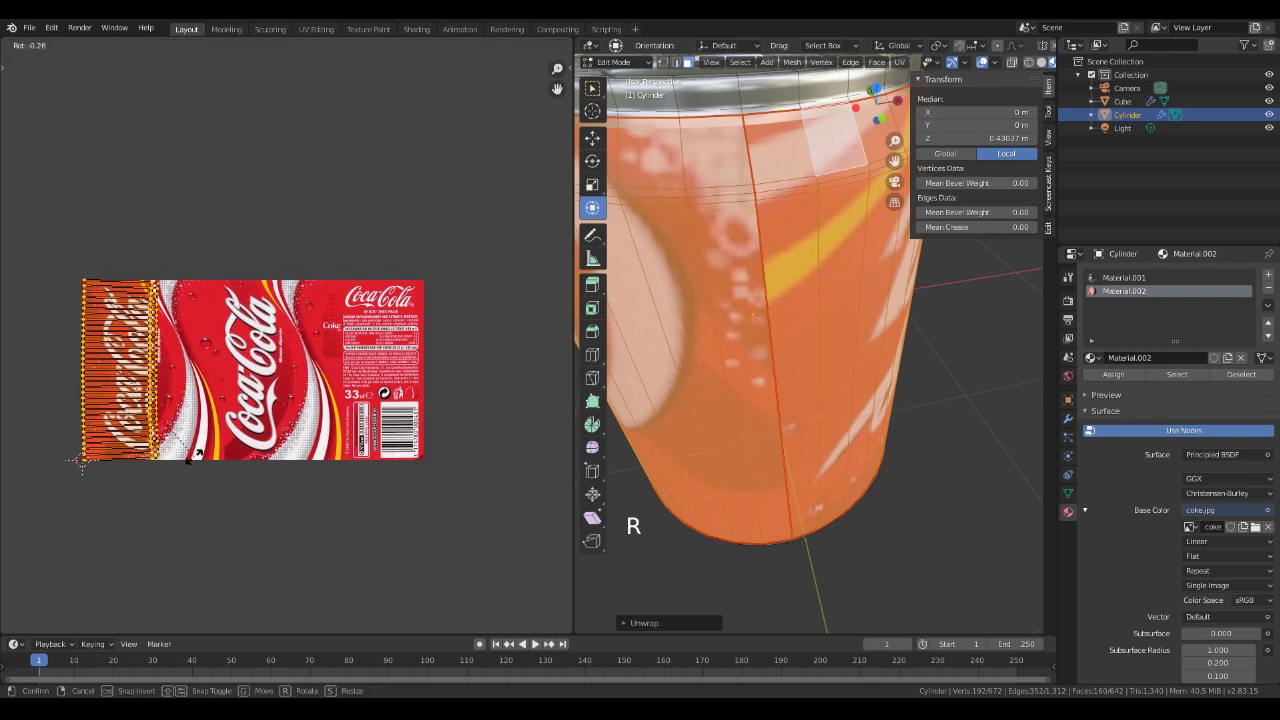
left_click(222, 274)
key("g")
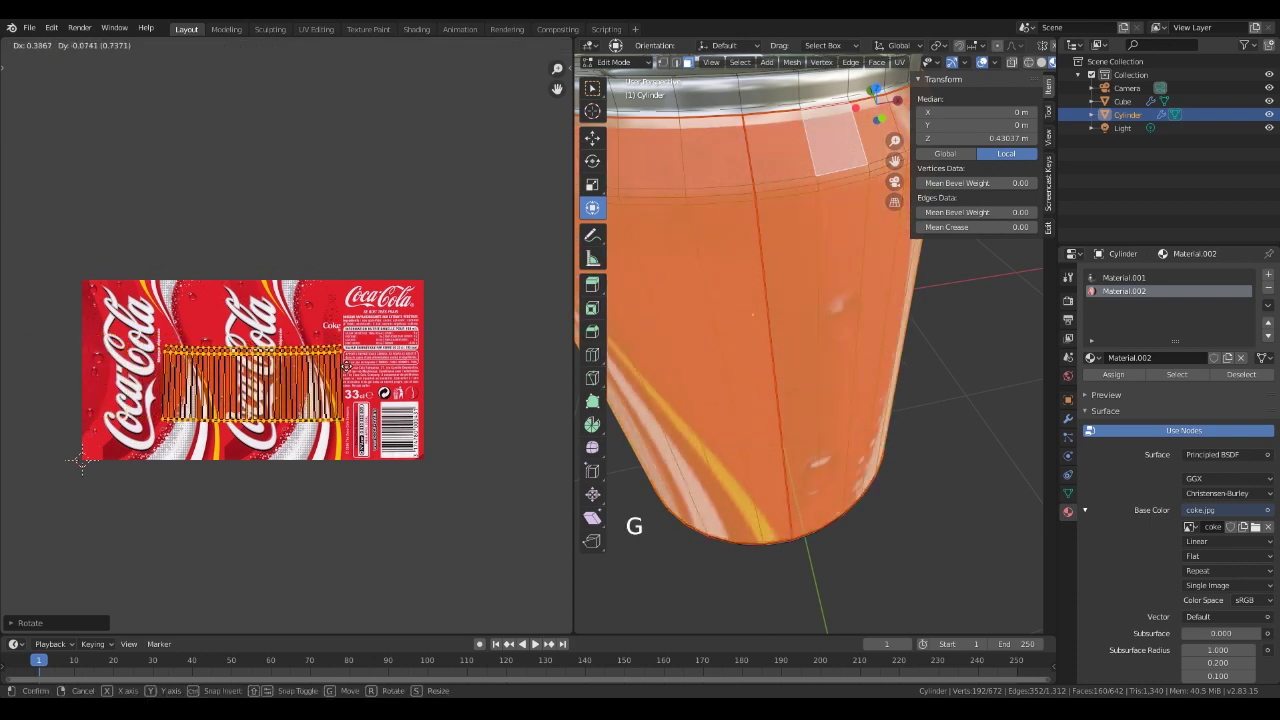
left_click(348, 364)
key("s")
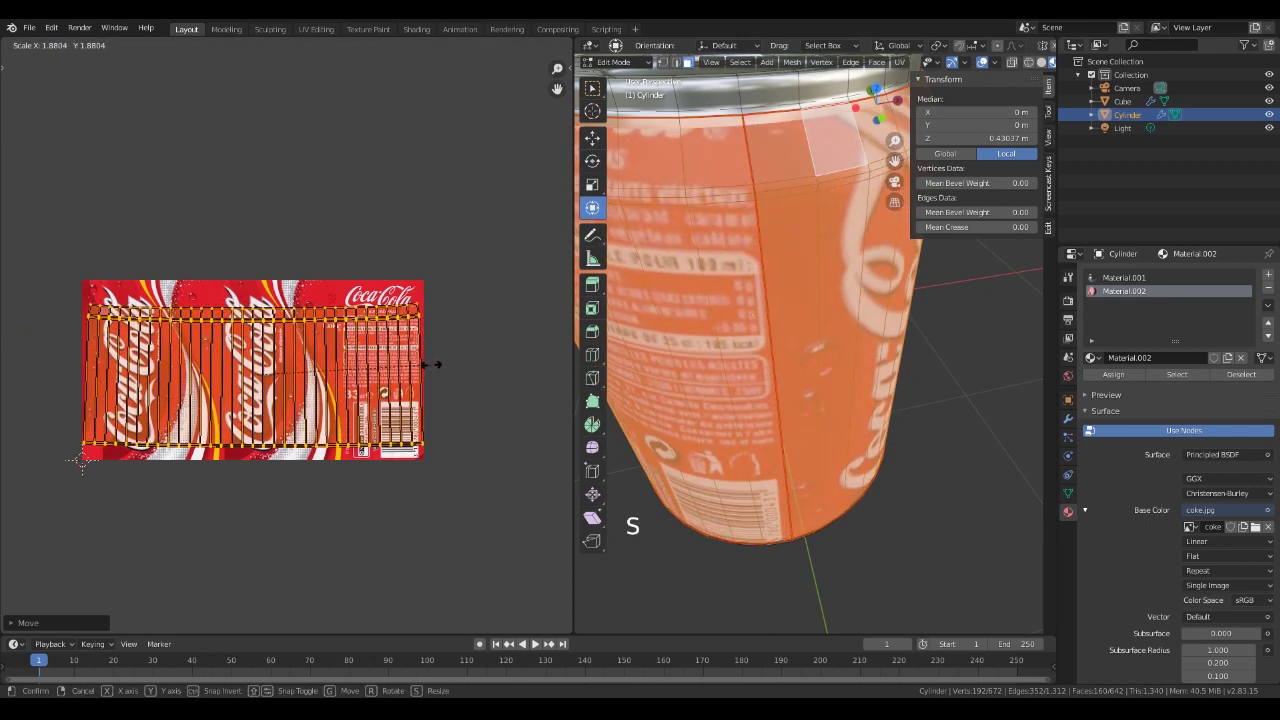
left_click(432, 366)
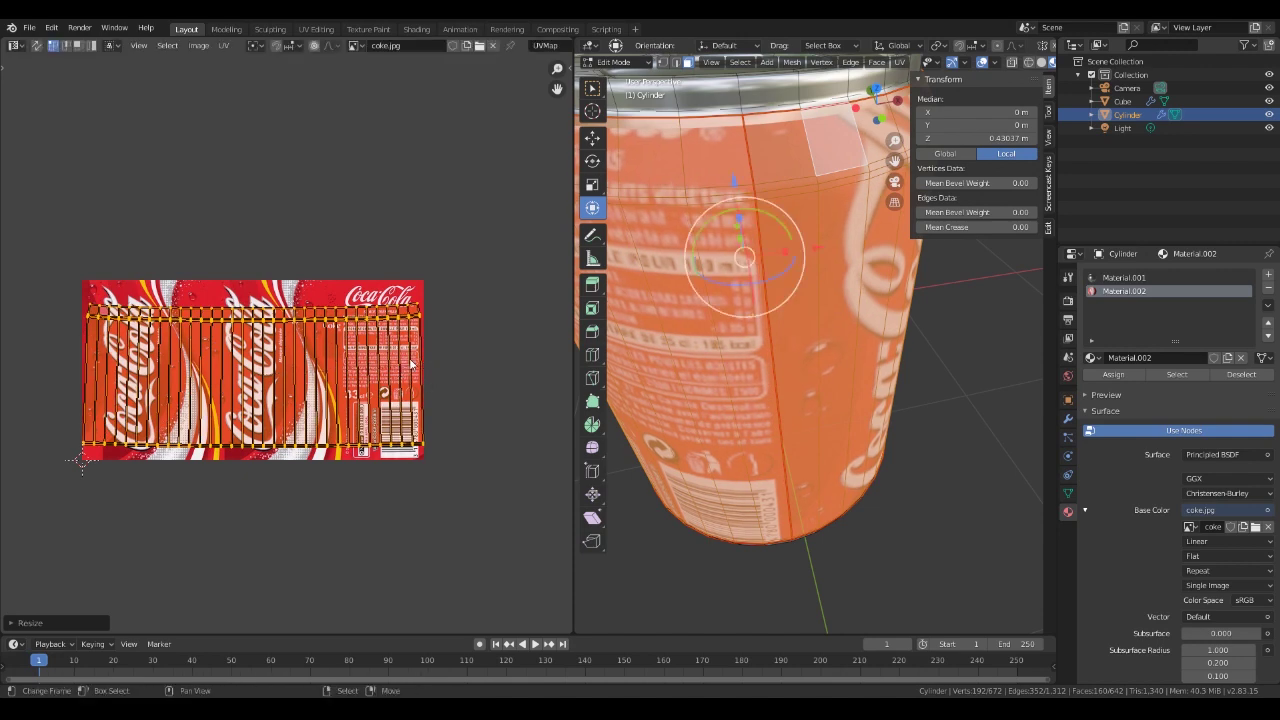
Stretch the UV island along Y by about 1.24 and shift it along Y to fit the label's height.
key("s")
key("y")
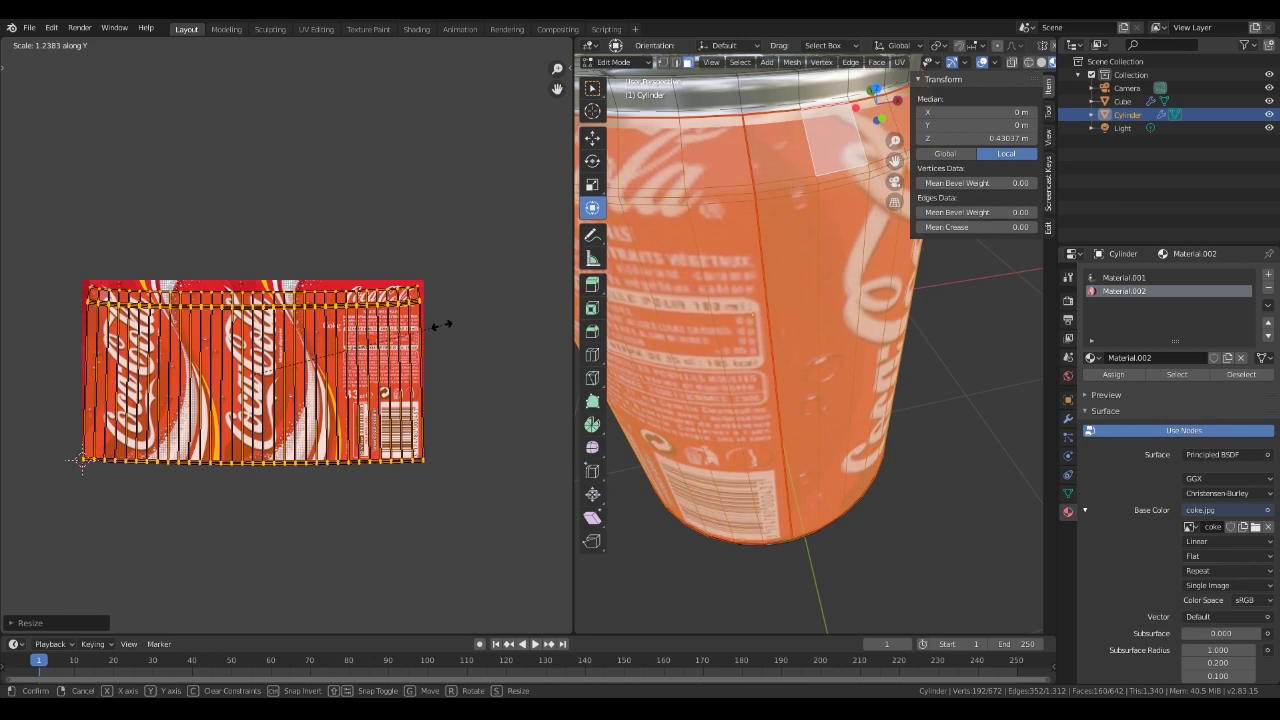
left_click(442, 324)
key("g")
key("y")
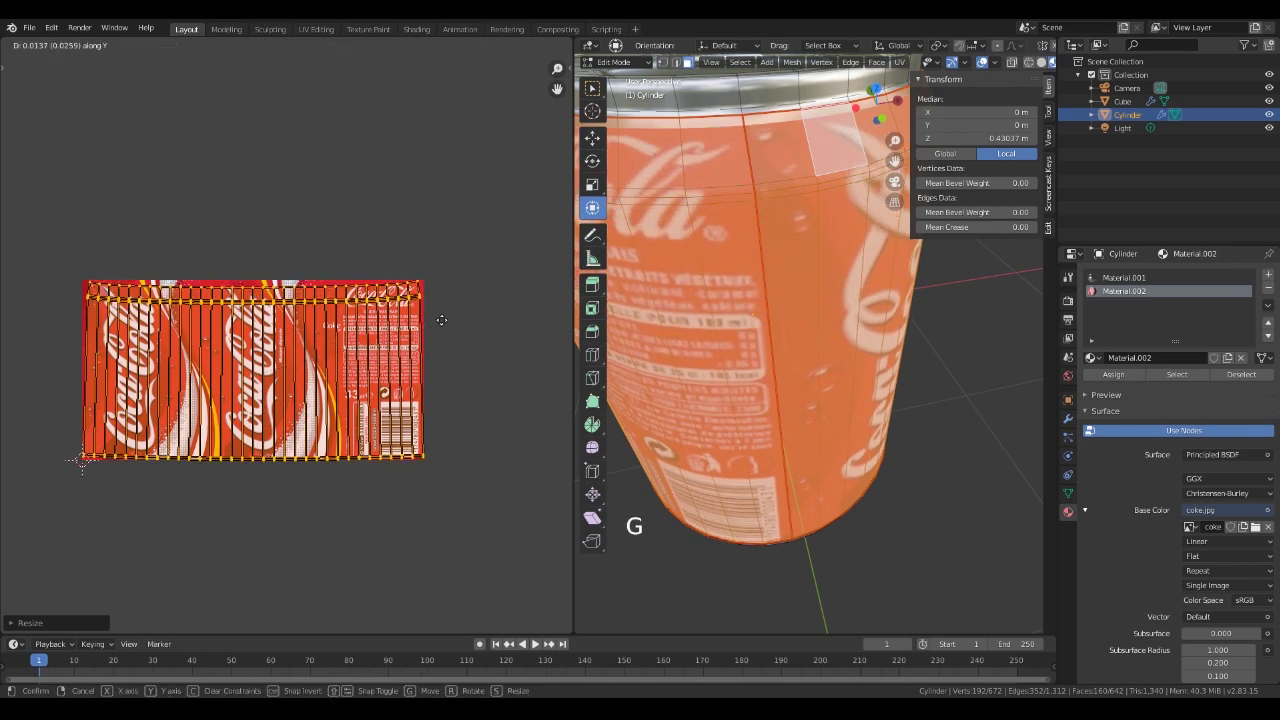
left_click(441, 320)
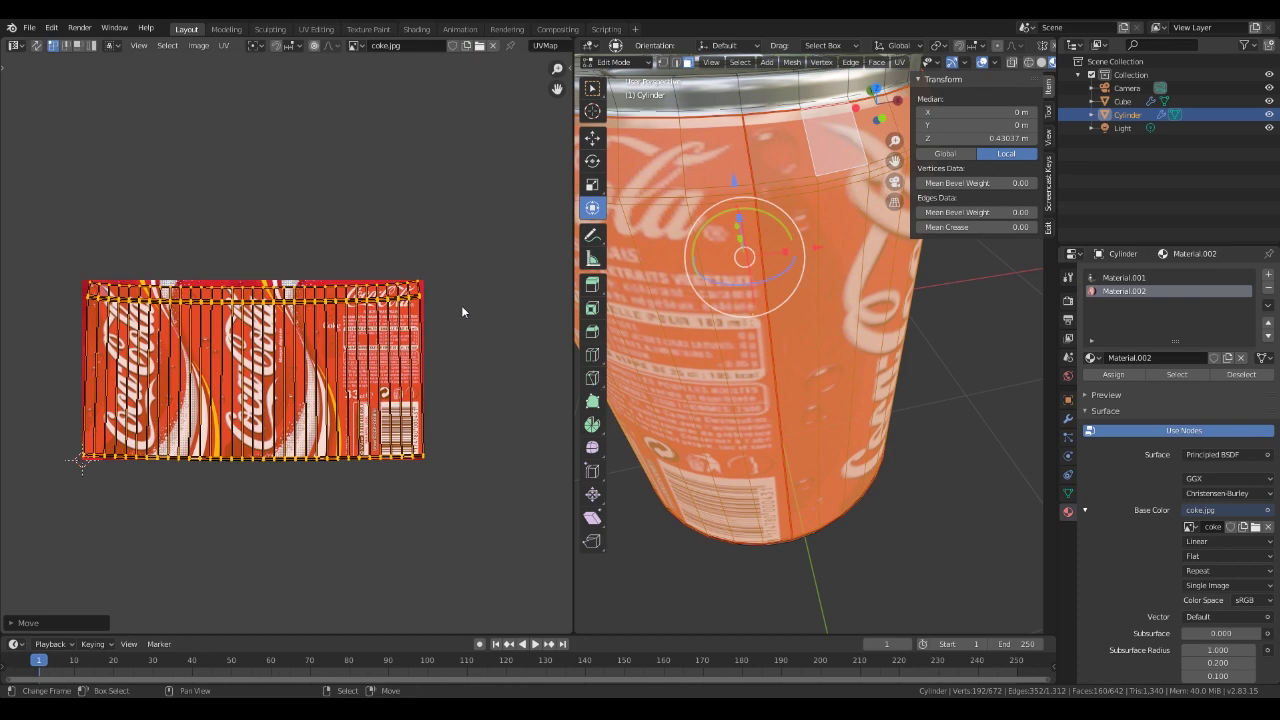
Inspect the label on the can, deselect all UVs and select only the island's uppermost row of UV vertices.
scroll(799, 380, "down", 3)
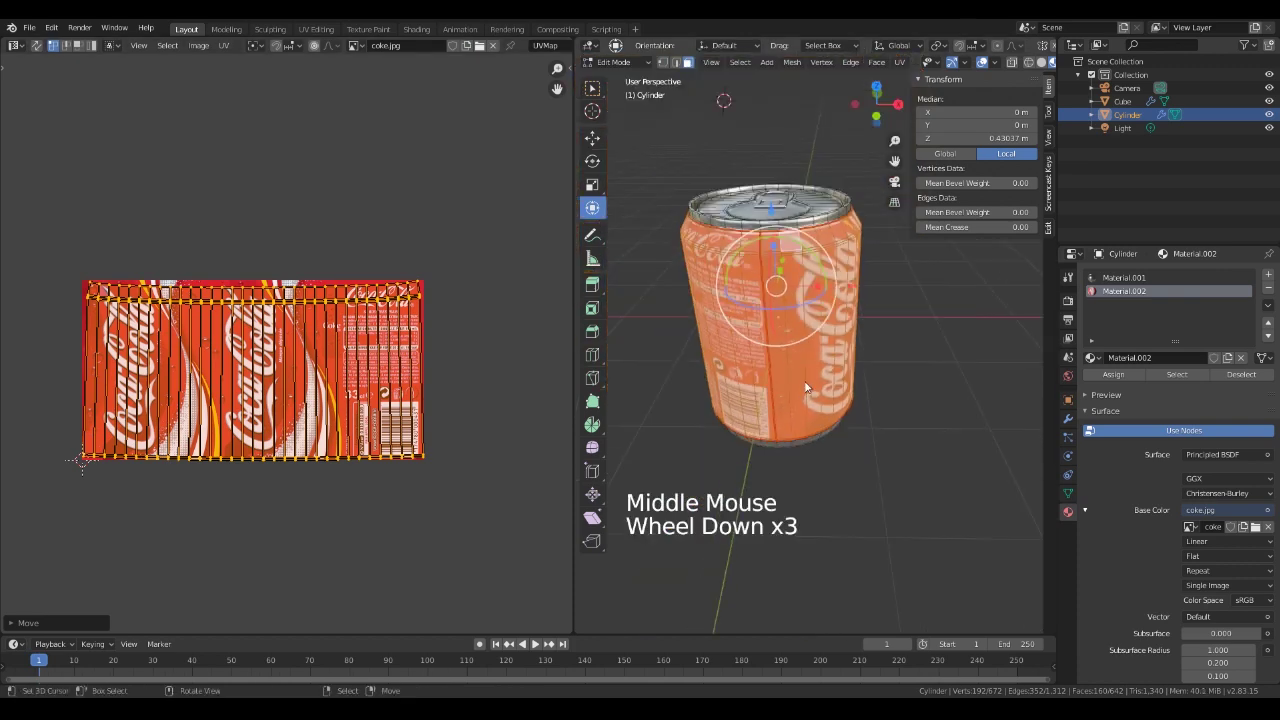
scroll(797, 362, "up", 2)
middle_click_drag(797, 362, 800, 295)
scroll(410, 278, "down", 3)
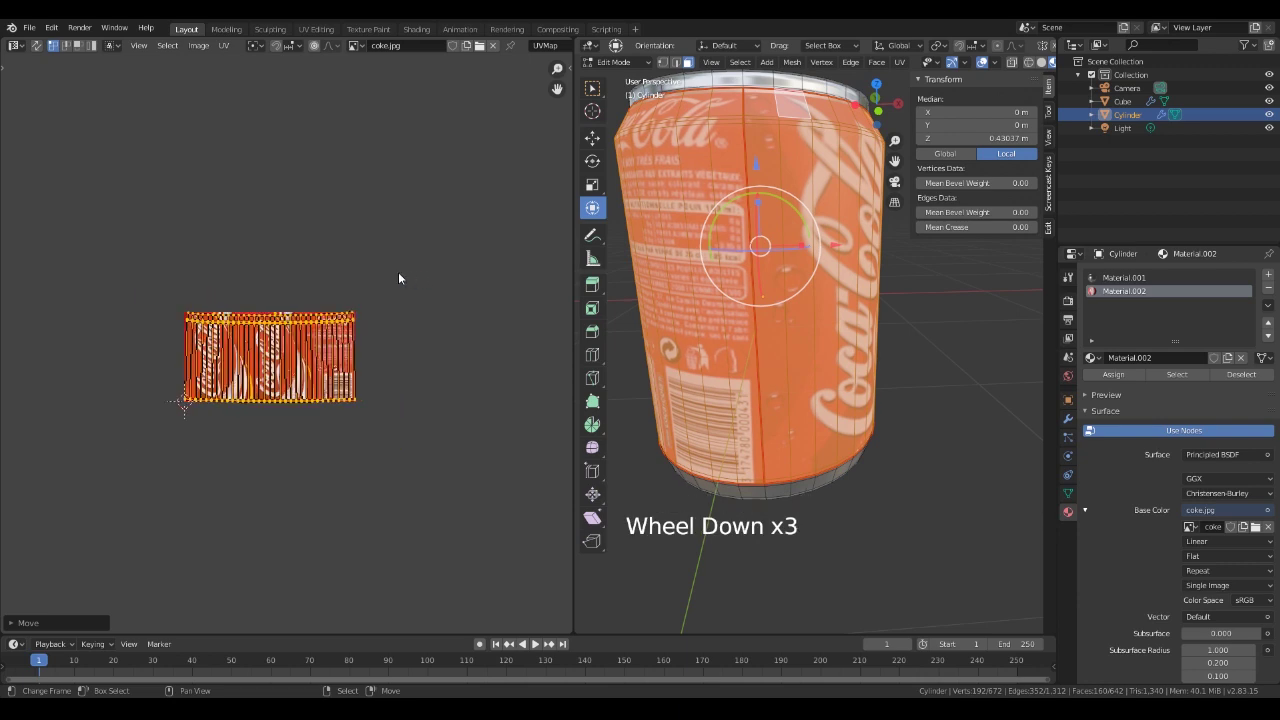
scroll(390, 278, "up", 6)
scroll(373, 279, "down", 2)
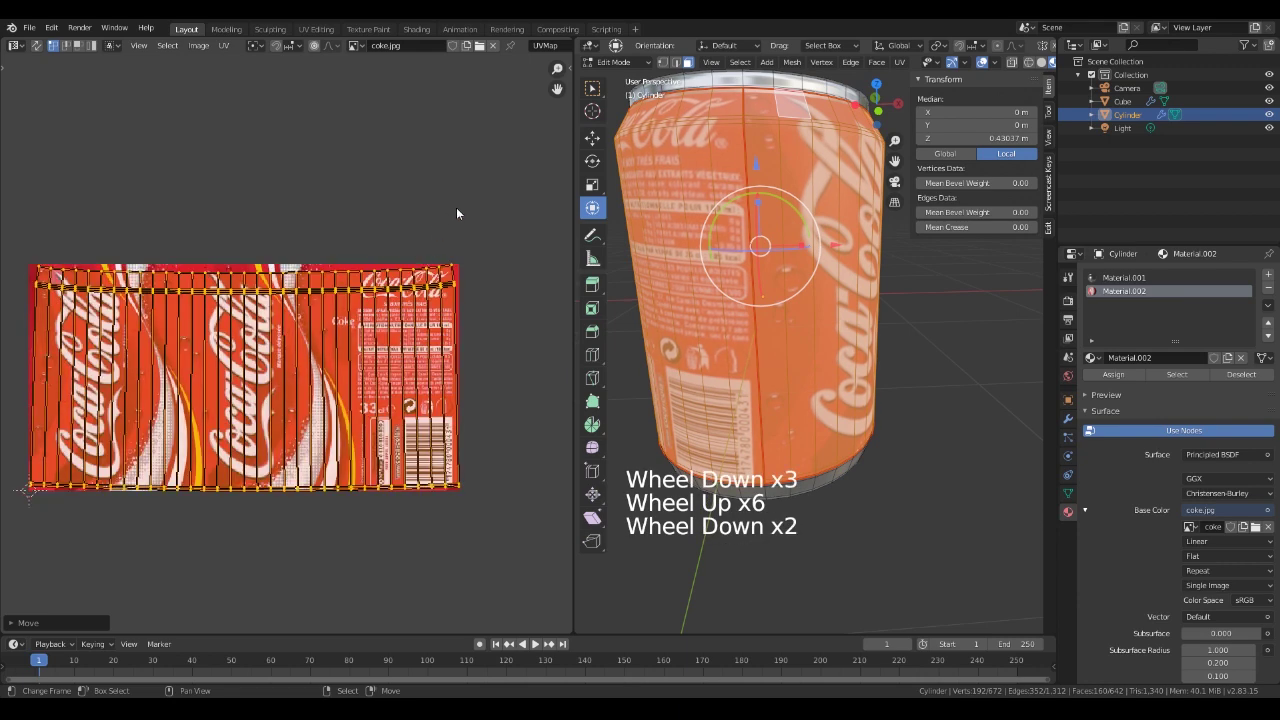
key("a")
key("a")
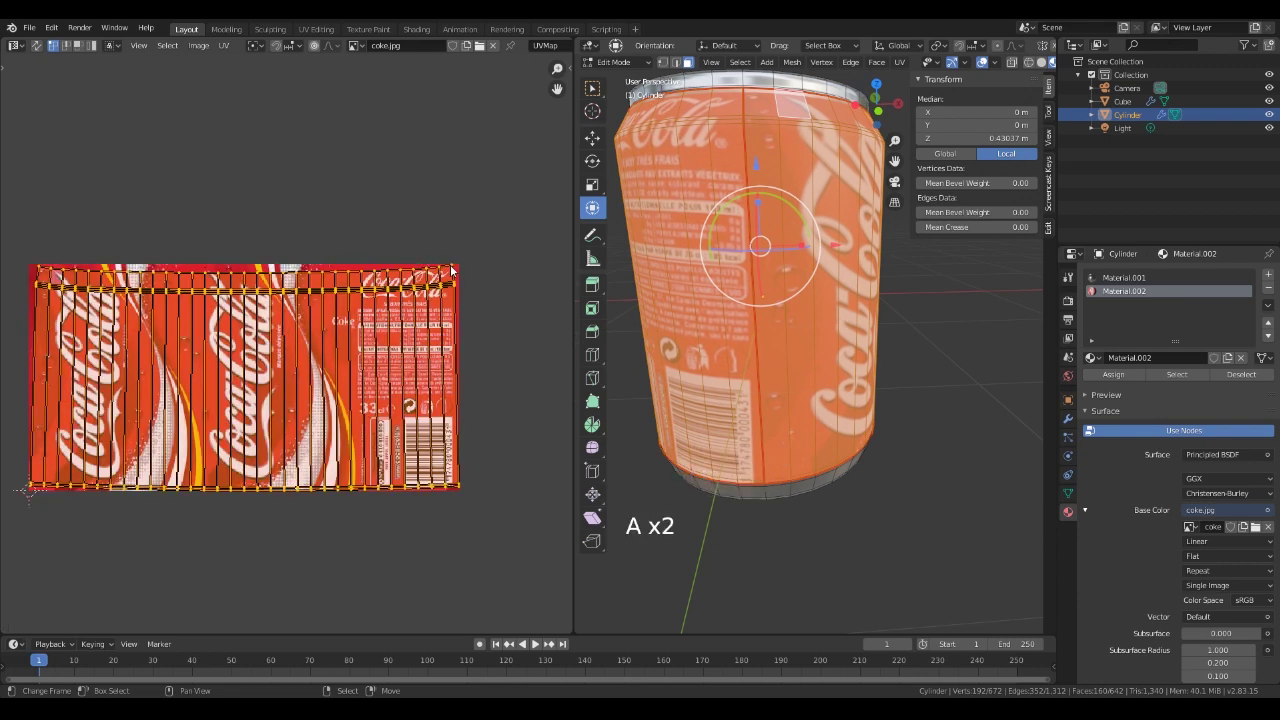
right_click(492, 261)
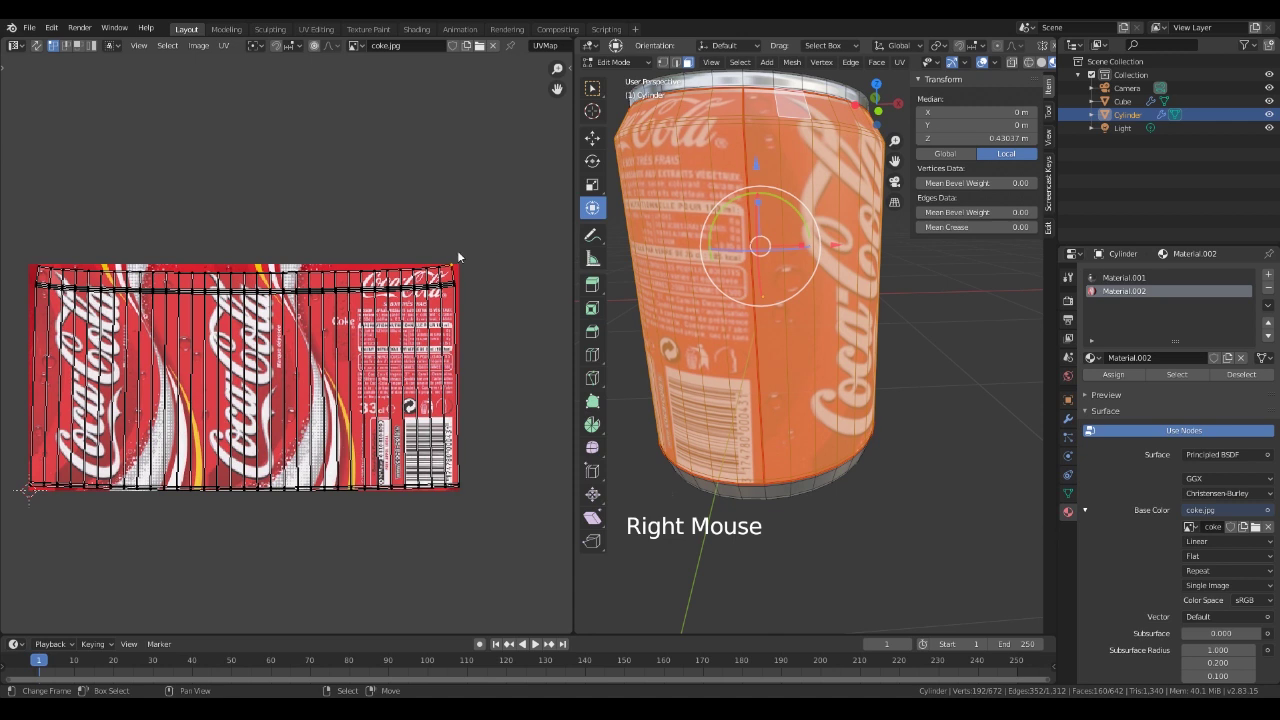
right_click(449, 270, "alt")
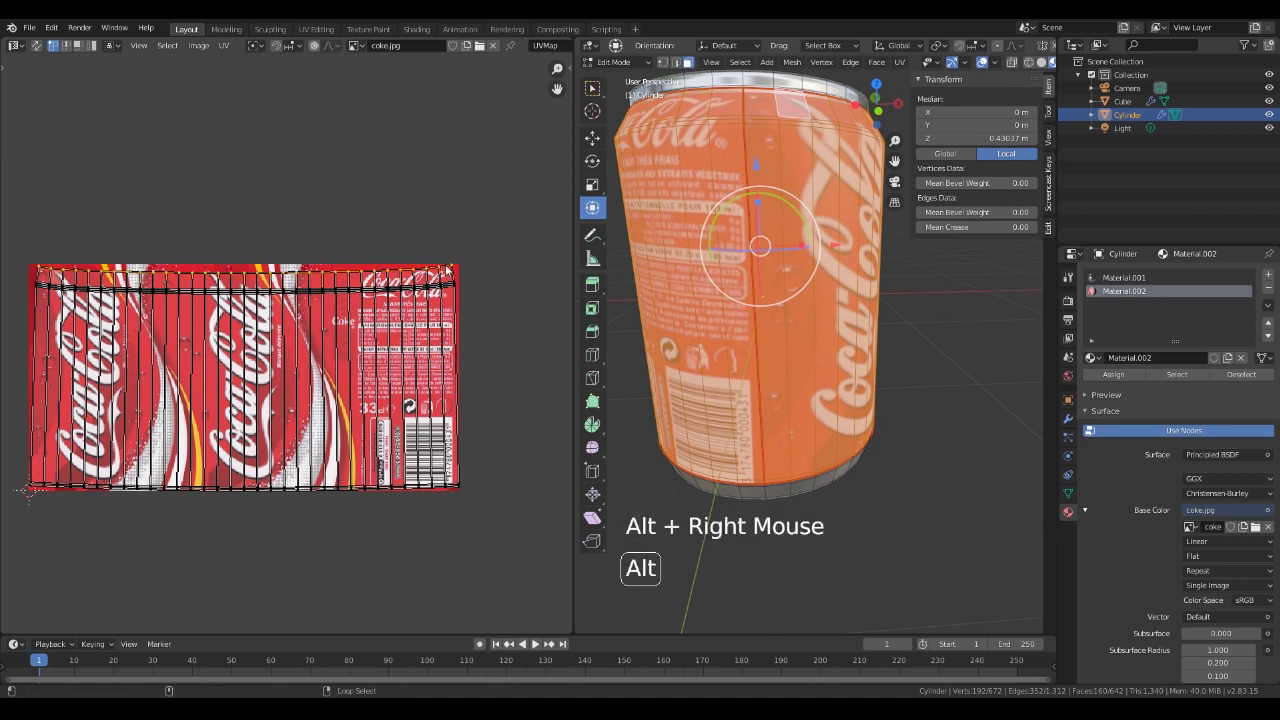
key("w")
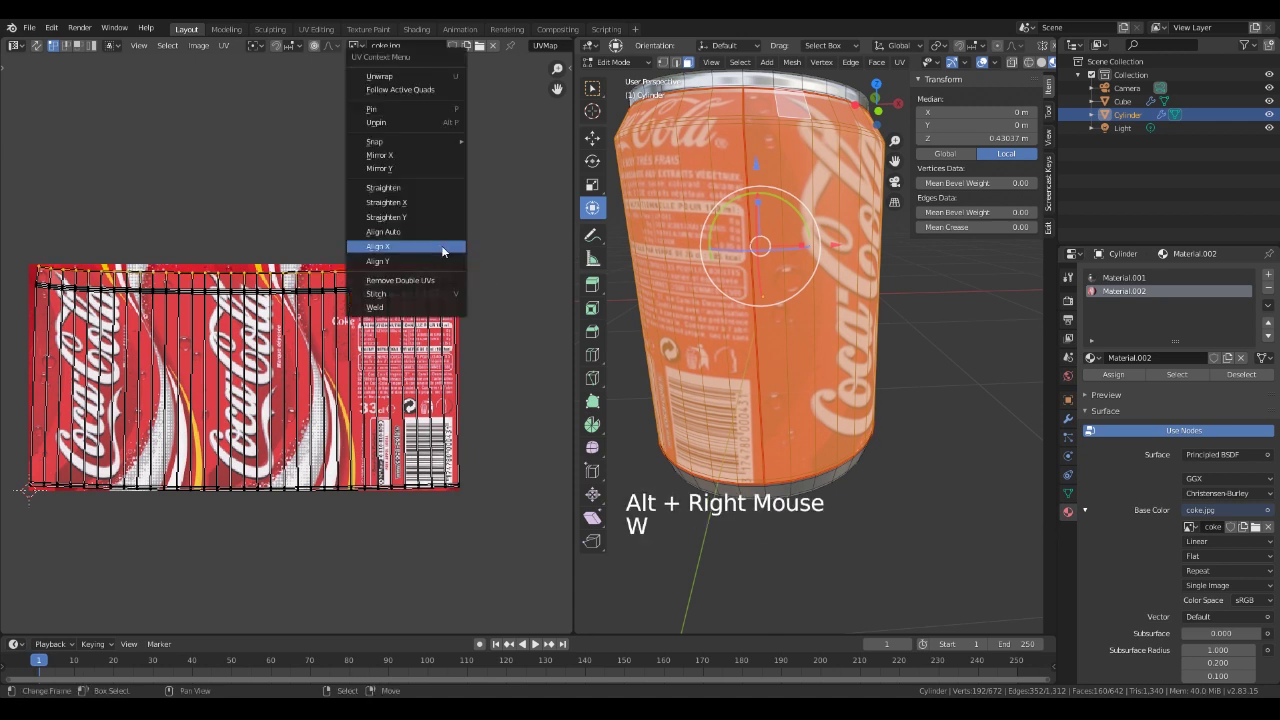
left_click(395, 251)
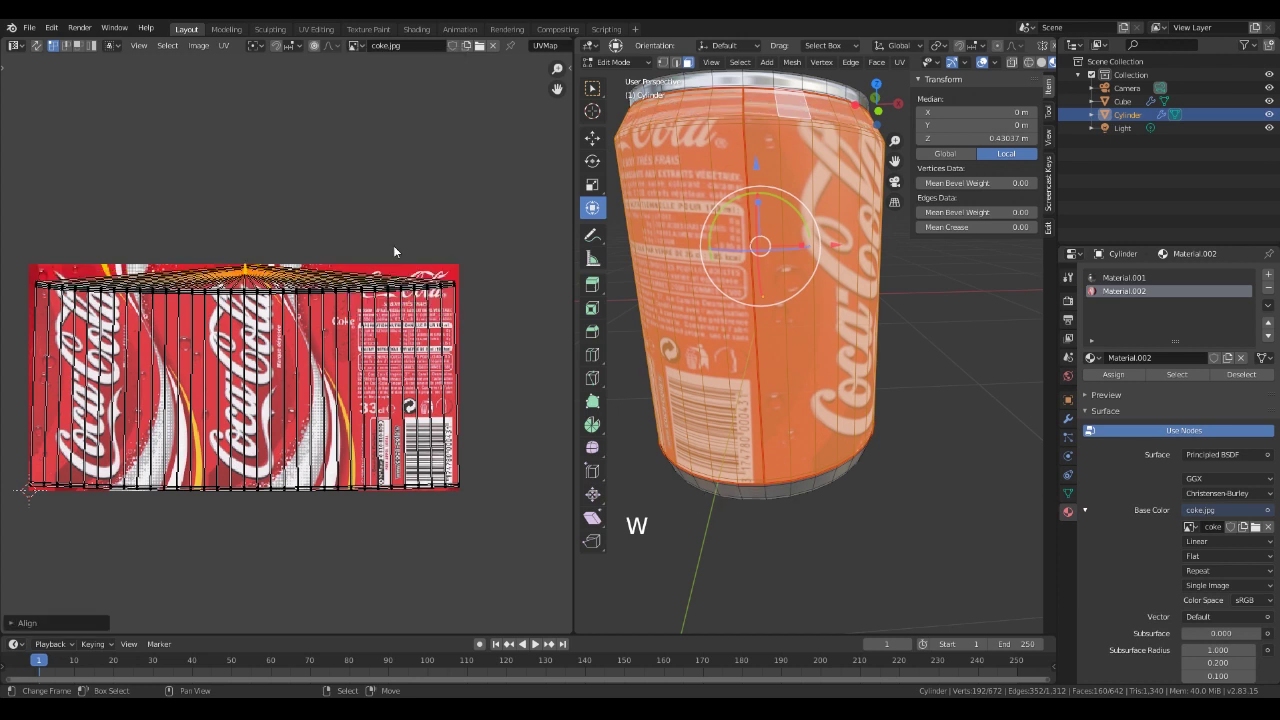
key("ctrl+z")
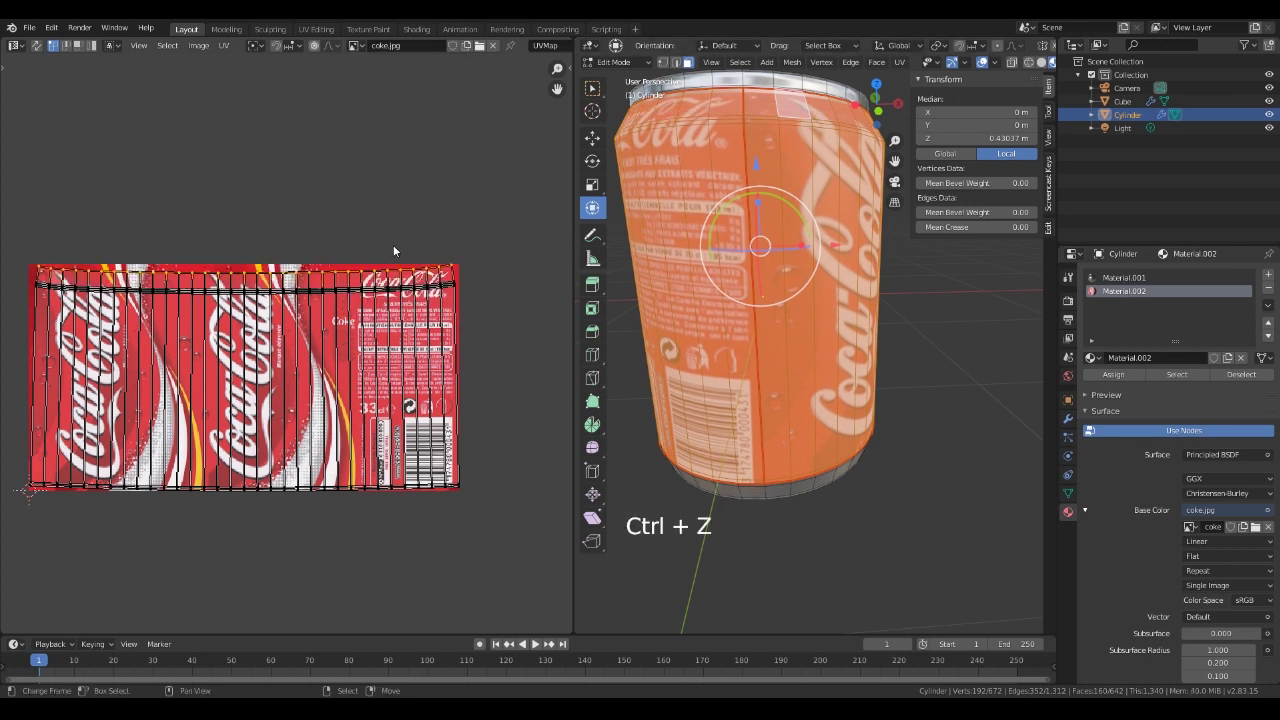
Straighten the island's uppermost UV row and the curved row just below it with Align Y.
key("w")
left_click(389, 255)
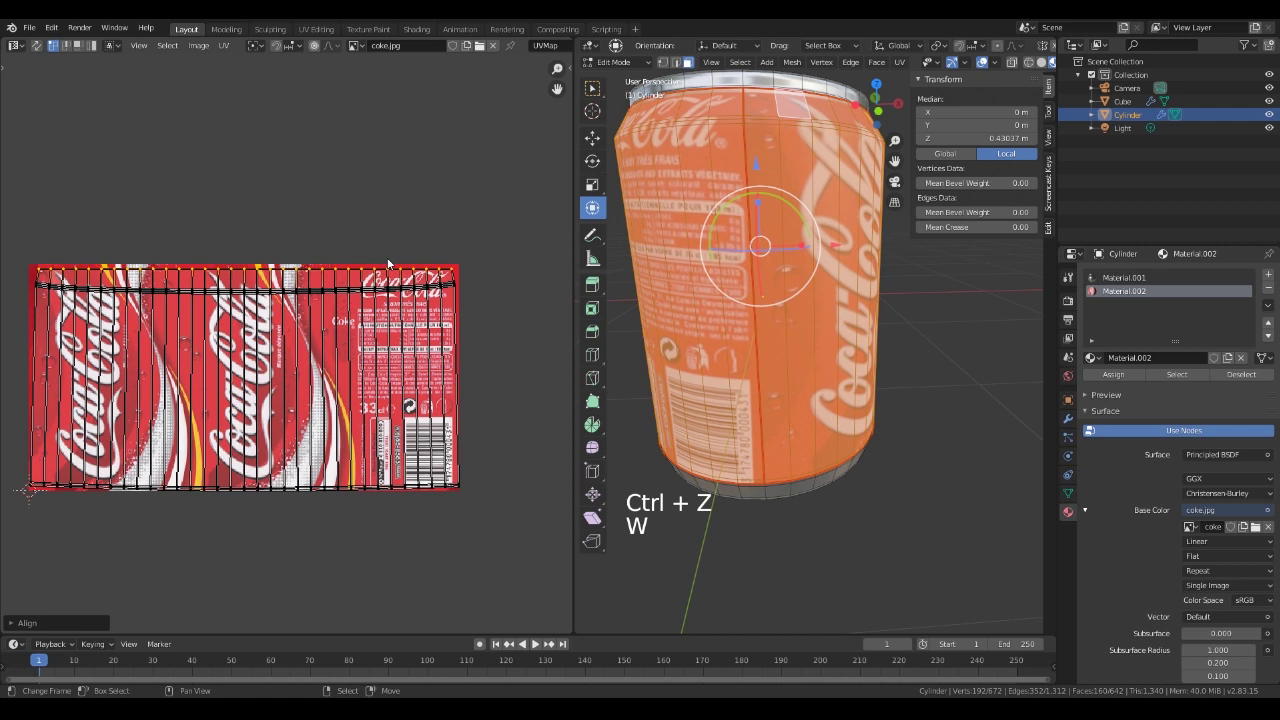
right_click(455, 285, "alt")
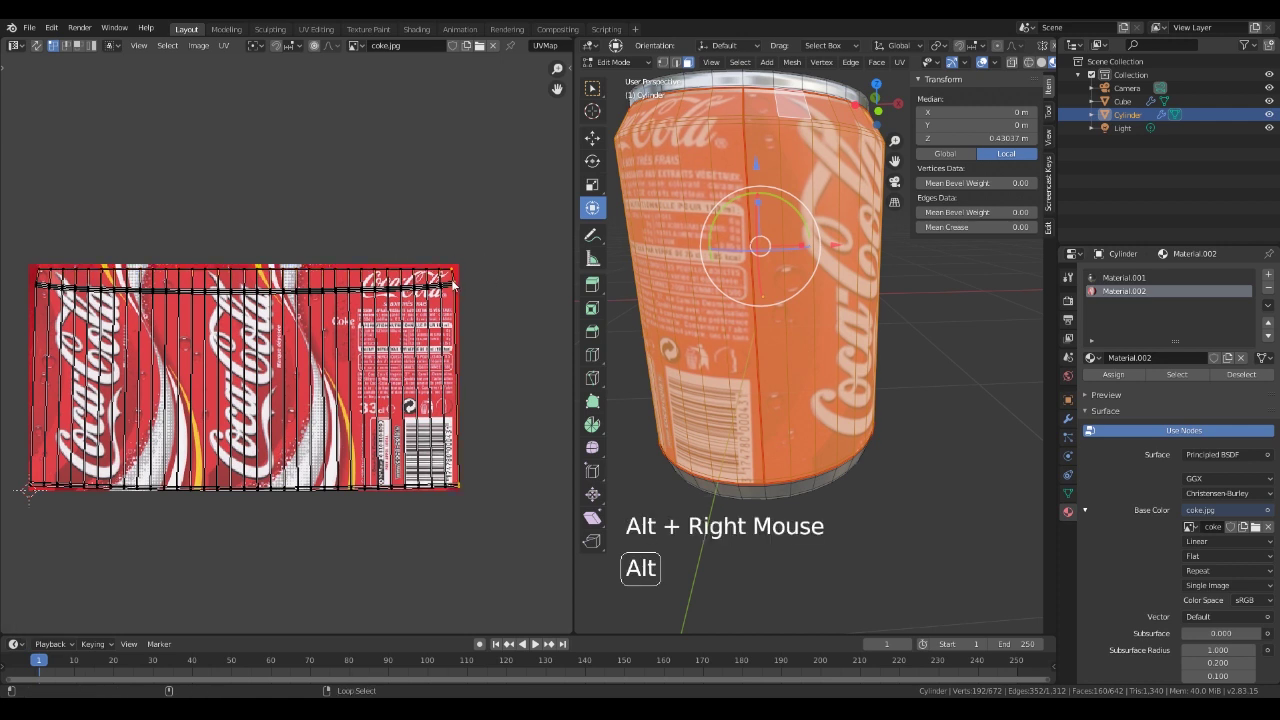
key("w")
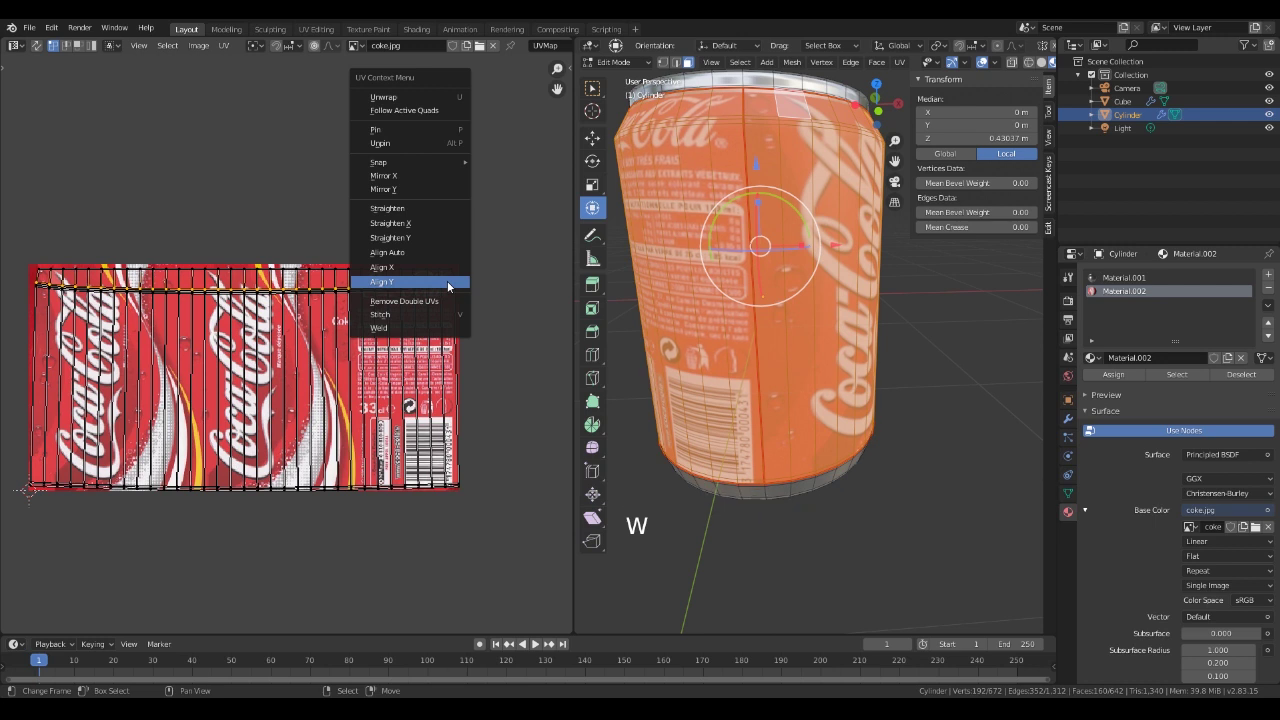
left_click(447, 281)
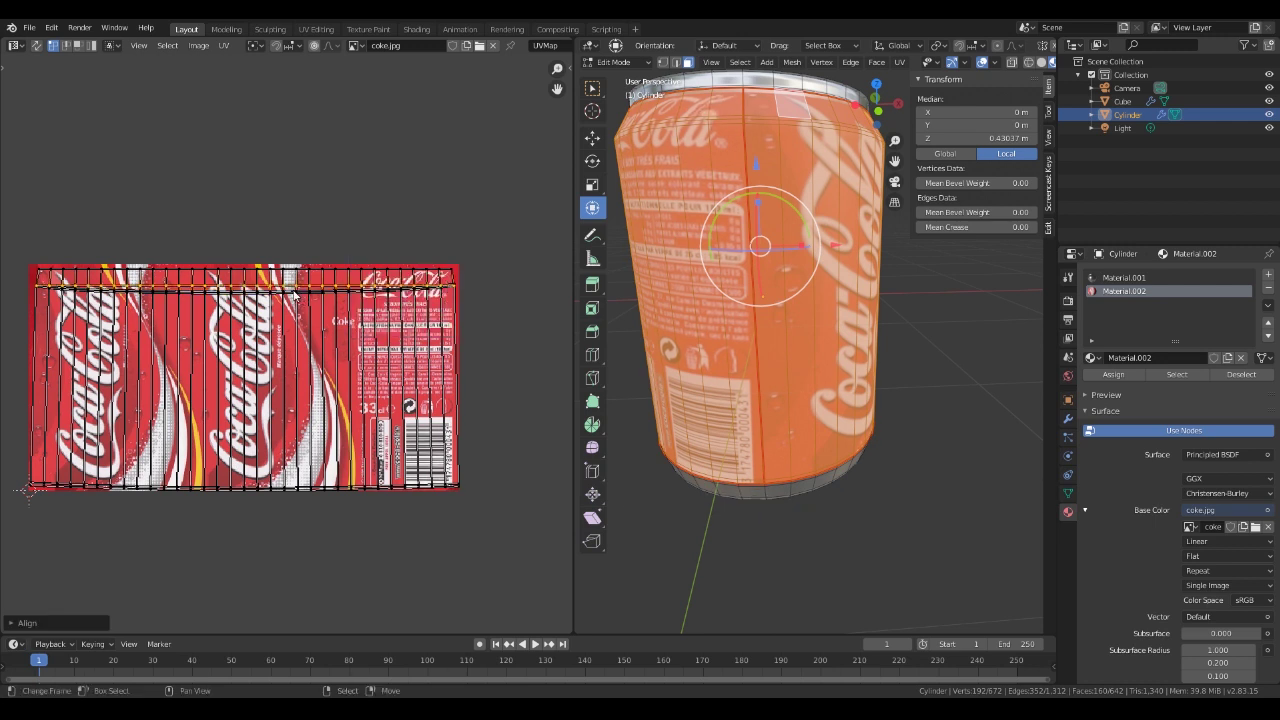
Straighten the remaining curved UV rows near the island's upper edge with Align Y.
right_click(331, 302, "alt")
key("w")
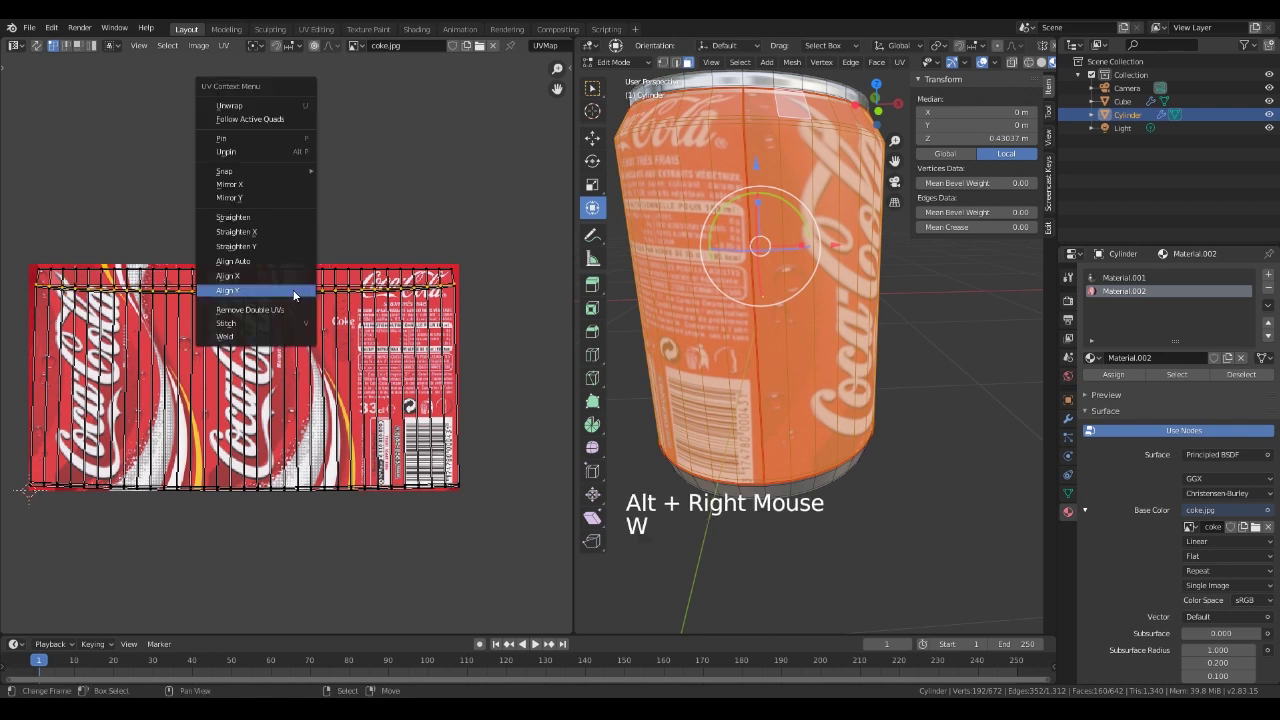
left_click(294, 291)
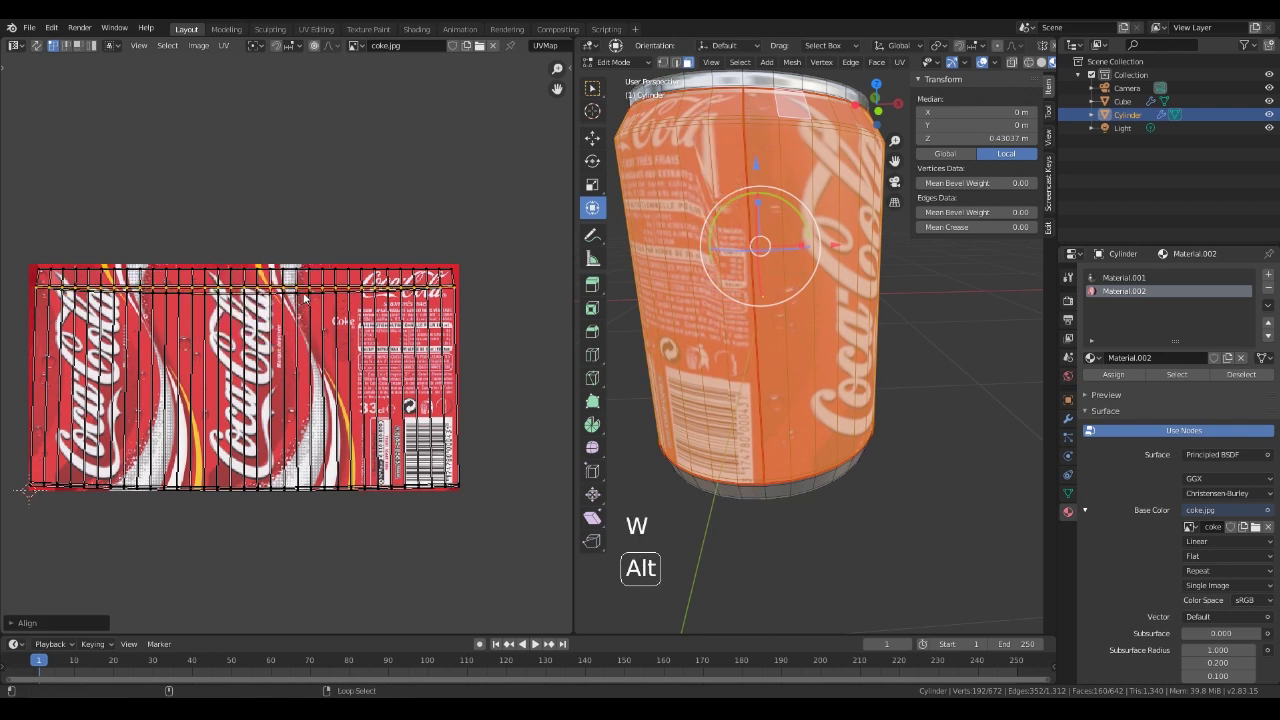
right_click(305, 297, "alt")
key("w")
left_click(300, 291)
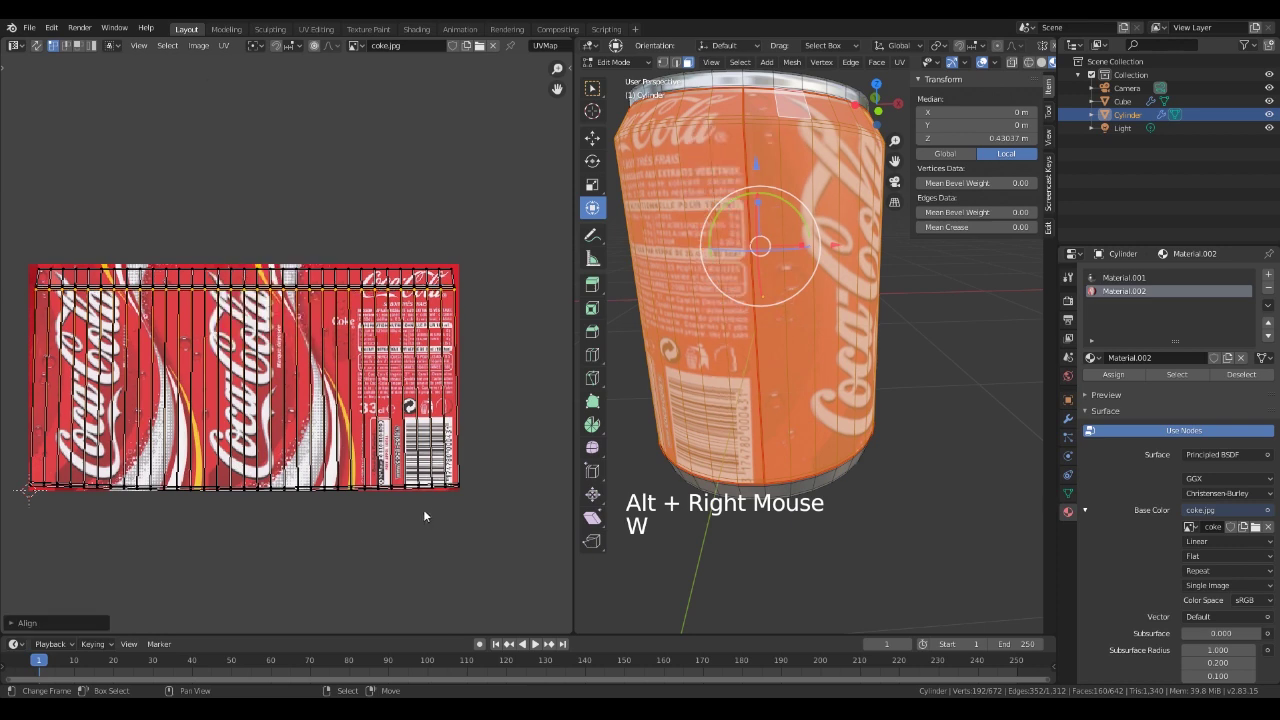
Straighten the two lowest rows of UV vertices along the label's bottom edge with Align Y.
right_click(382, 489, "alt")
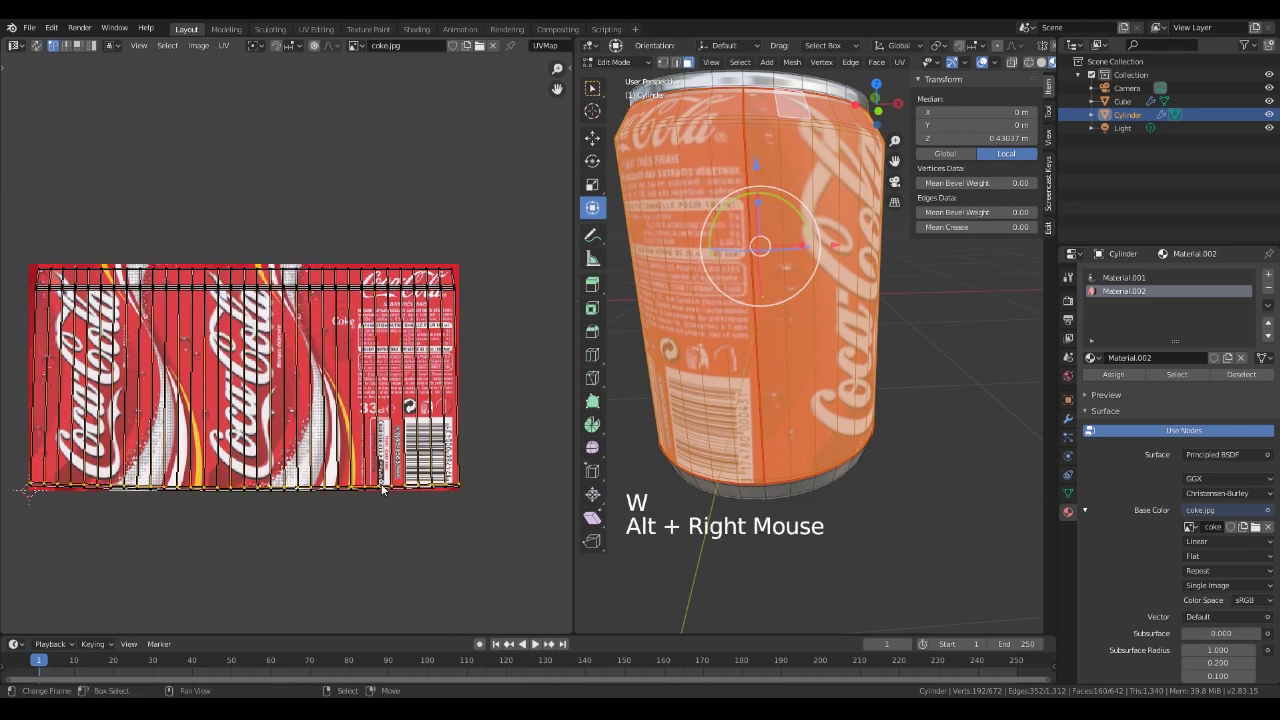
key("w")
left_click(382, 489)
right_click(385, 488, "alt")
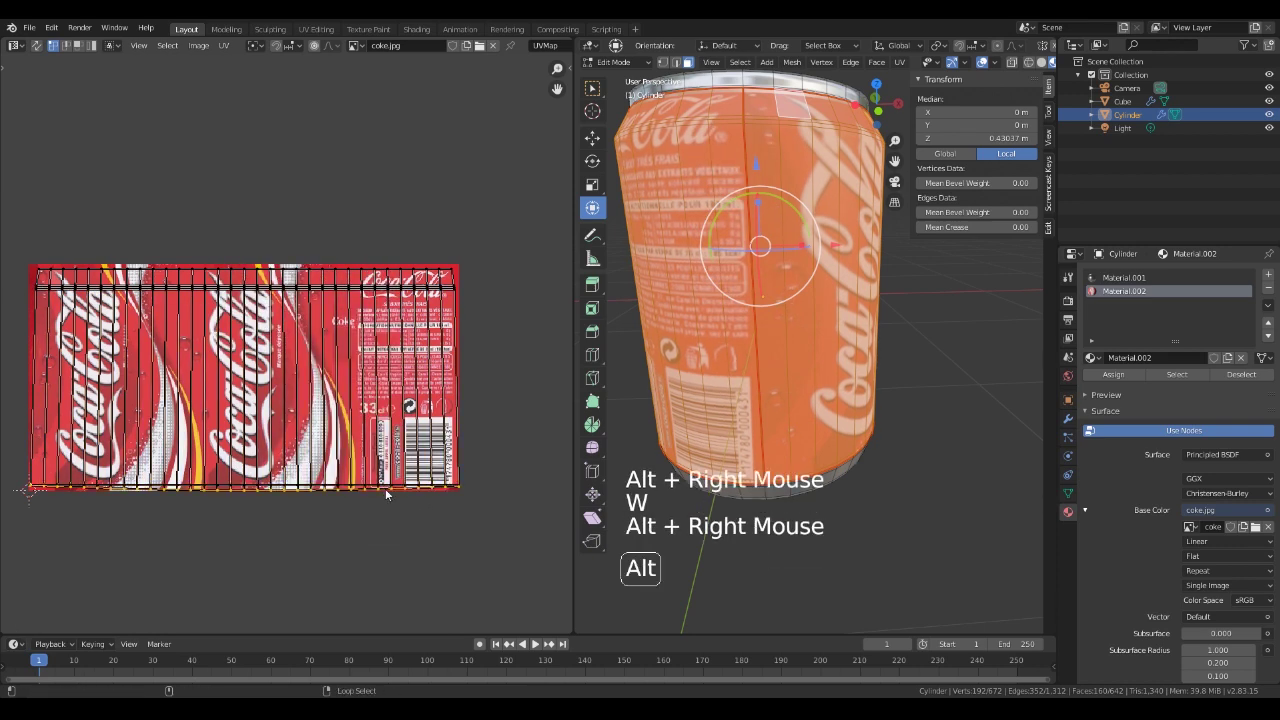
key("w")
left_click(385, 488)
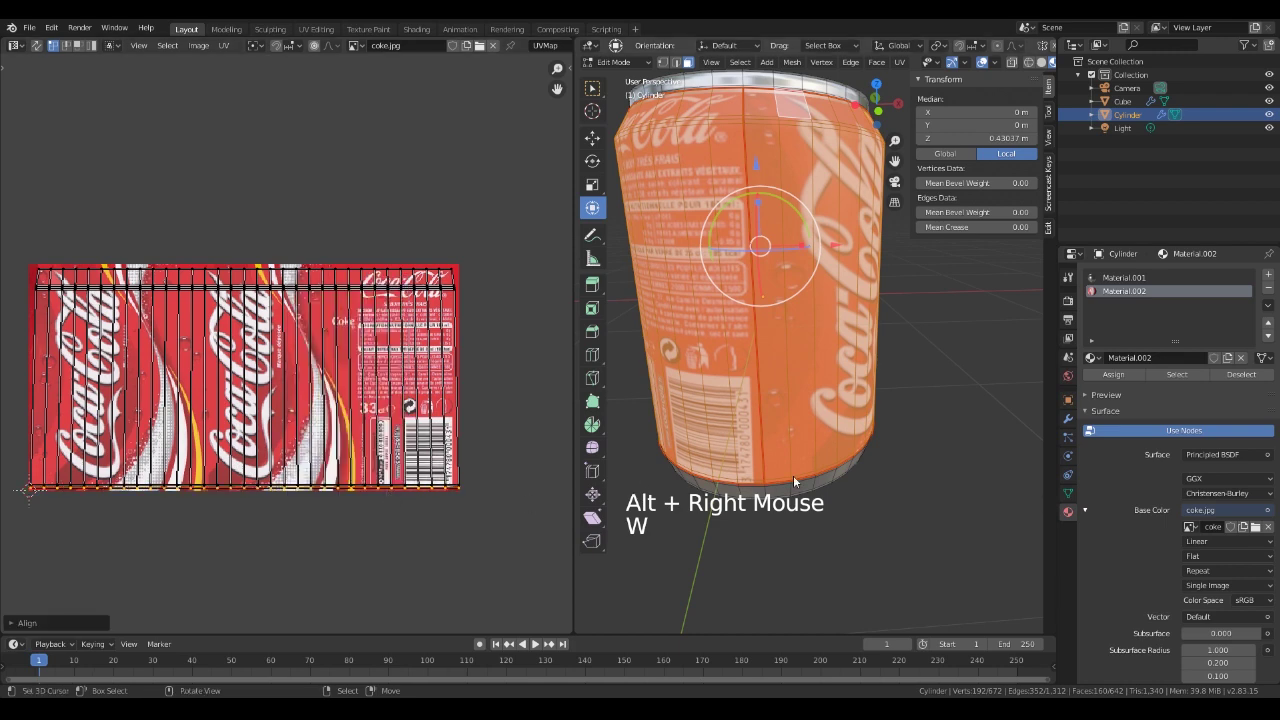
Expand the 3D viewport over the UV editor and select the central face of the can's lid.
middle_click_drag(949, 420, 809, 426)
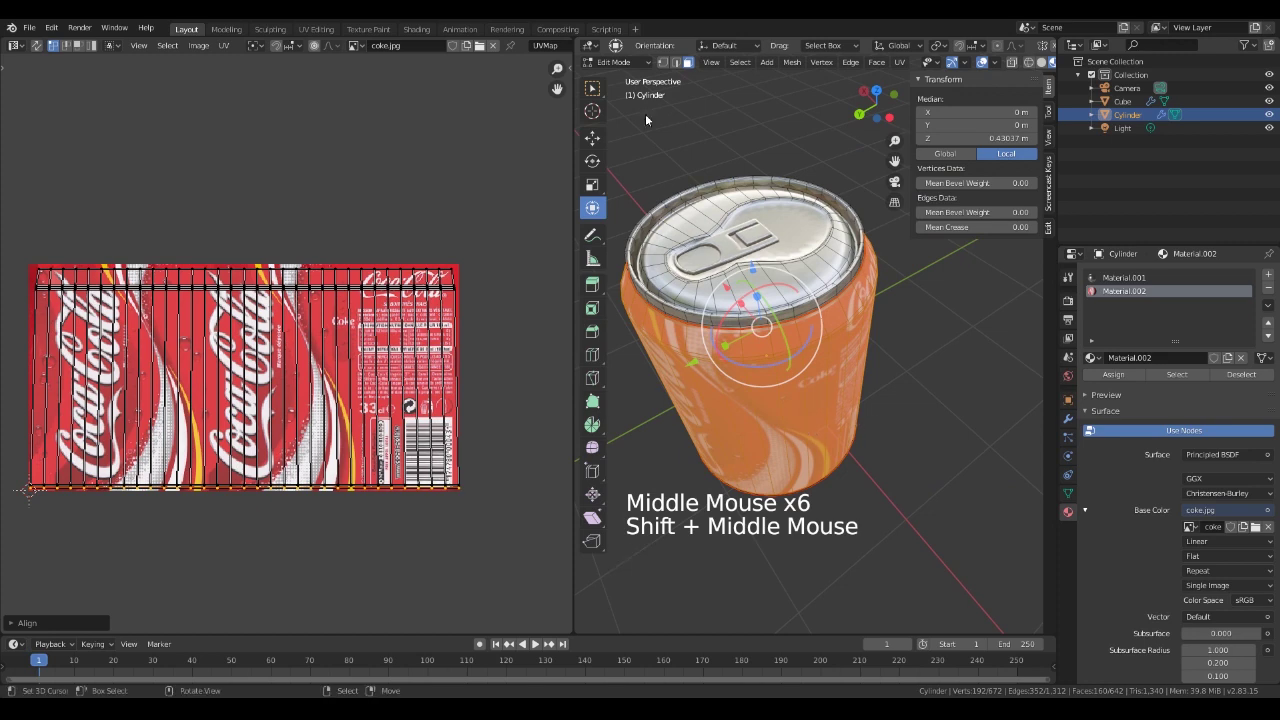
left_click_drag(578, 52, 459, 137)
middle_click_drag(642, 358, 630, 357)
scroll(621, 357, "down", 4)
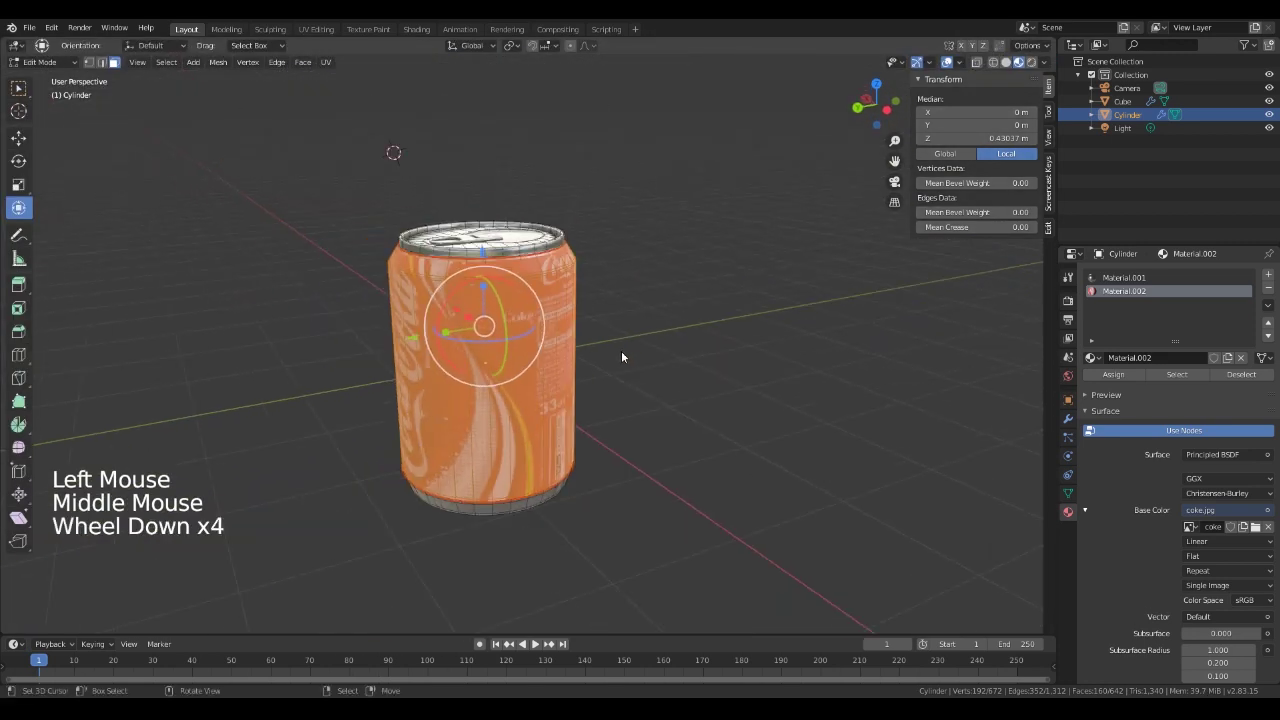
scroll(531, 273, "up", 1)
middle_click_drag(531, 273, 630, 310)
scroll(481, 364, "up", 2)
right_click(603, 303)
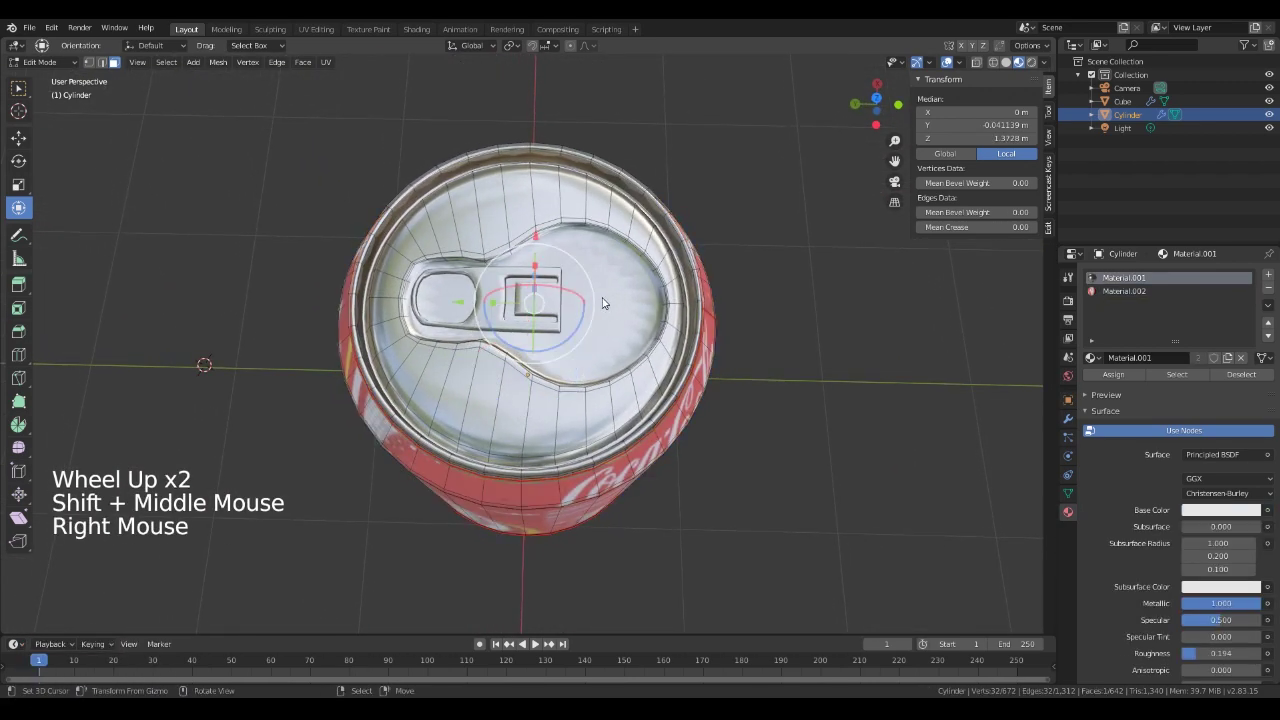
right_click(540, 310)
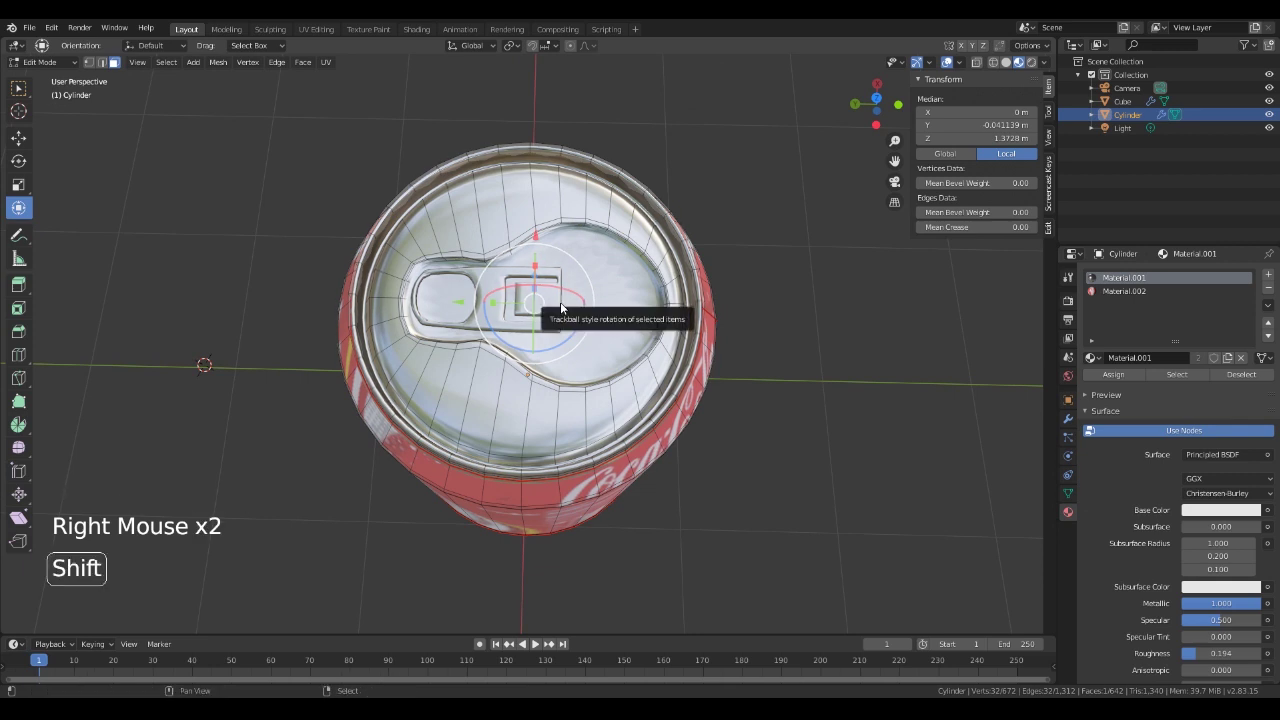
In Object Mode, add a cylinder scaled down to about 0.14 m across and move it along Y over the can's lid.
key("shift+a")
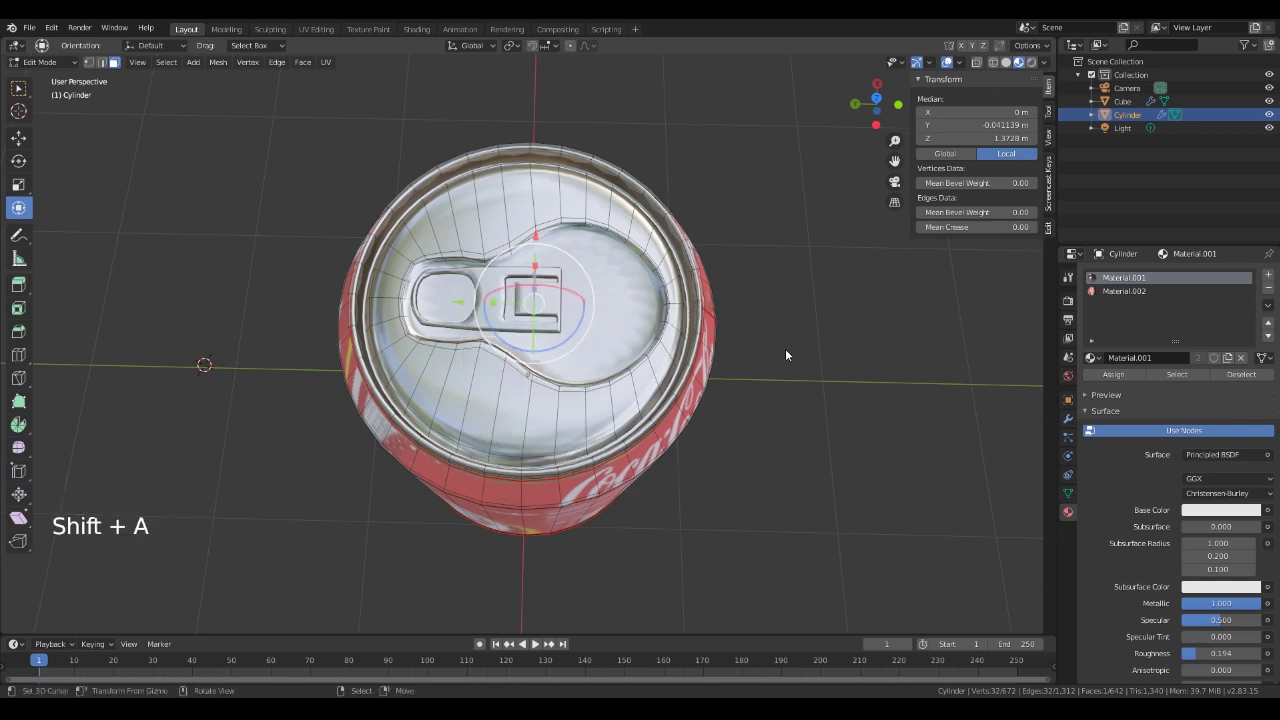
key("Tab")
key("shift+a")
mouse_move(784, 351)
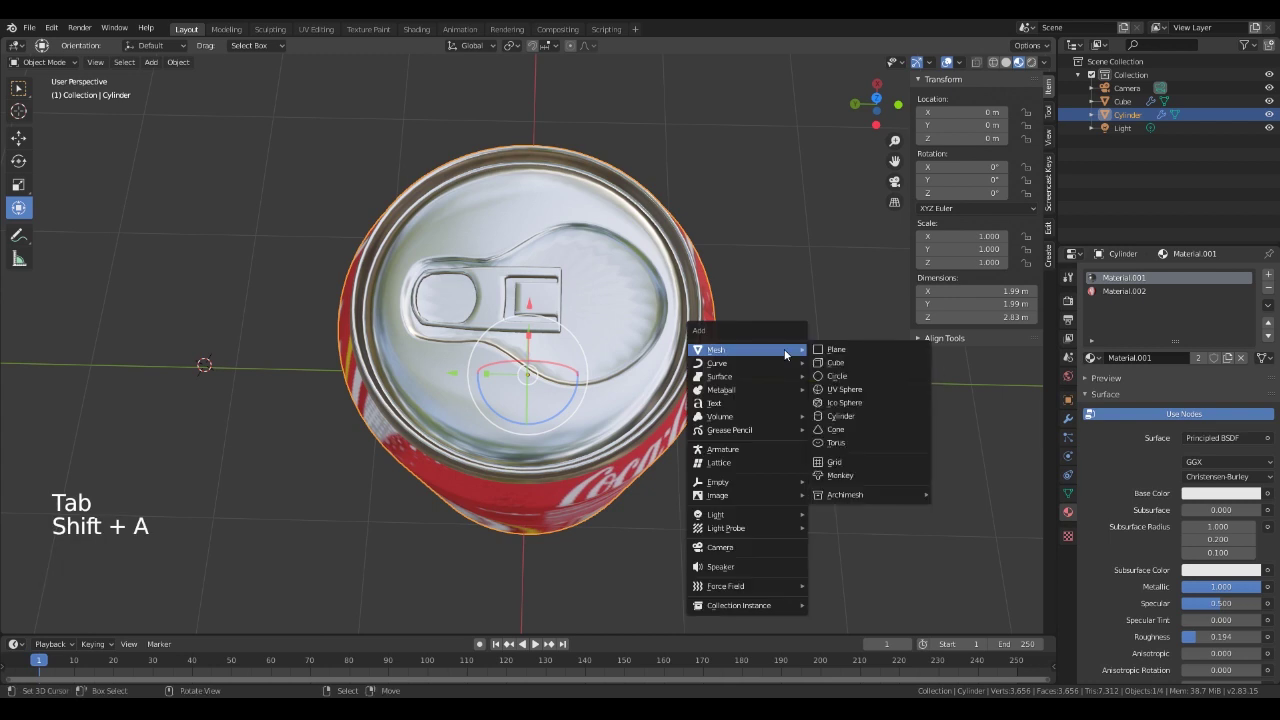
left_click(841, 416)
key("s")
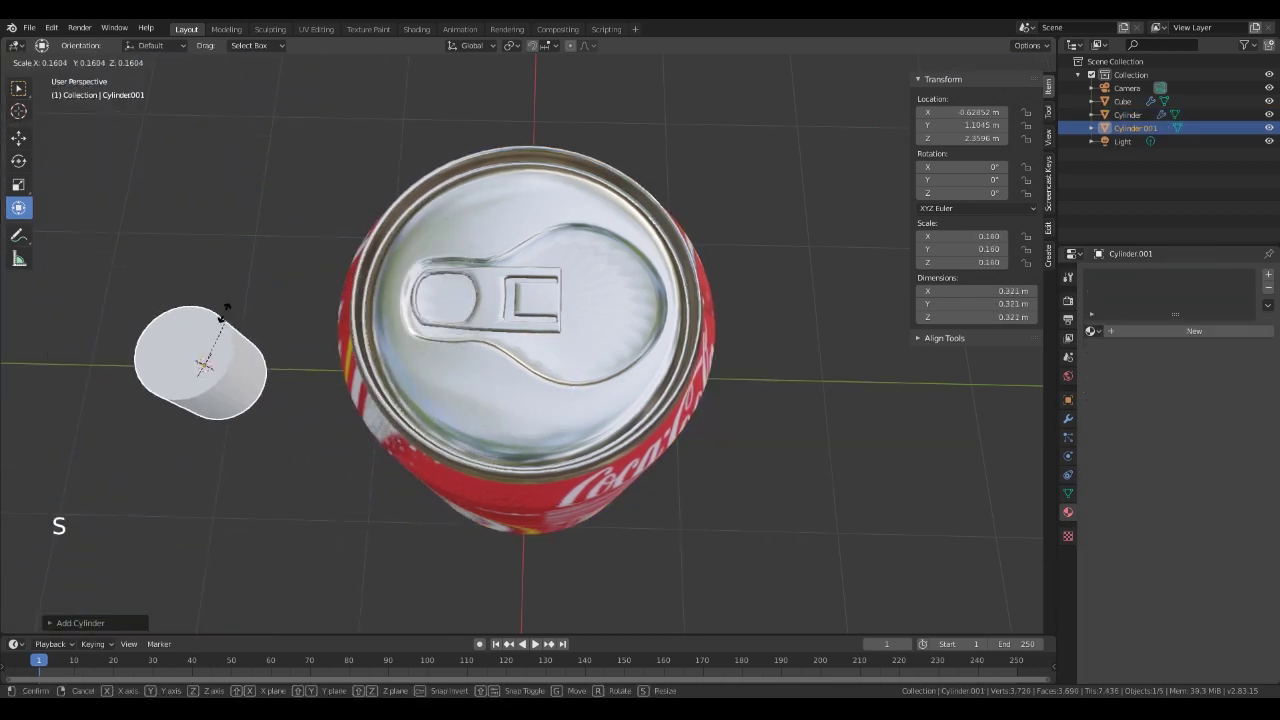
left_click(125, 369)
left_click_drag(200, 365, 528, 371)
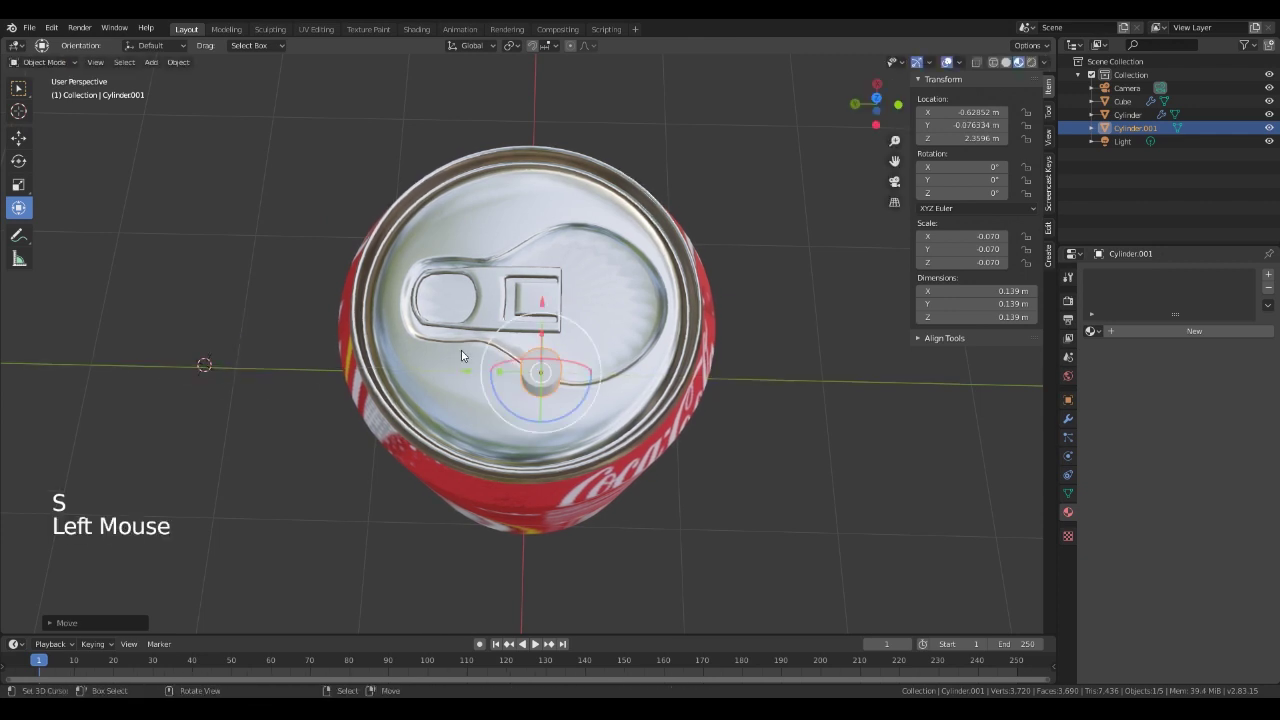
middle_click_drag(528, 371, 547, 356)
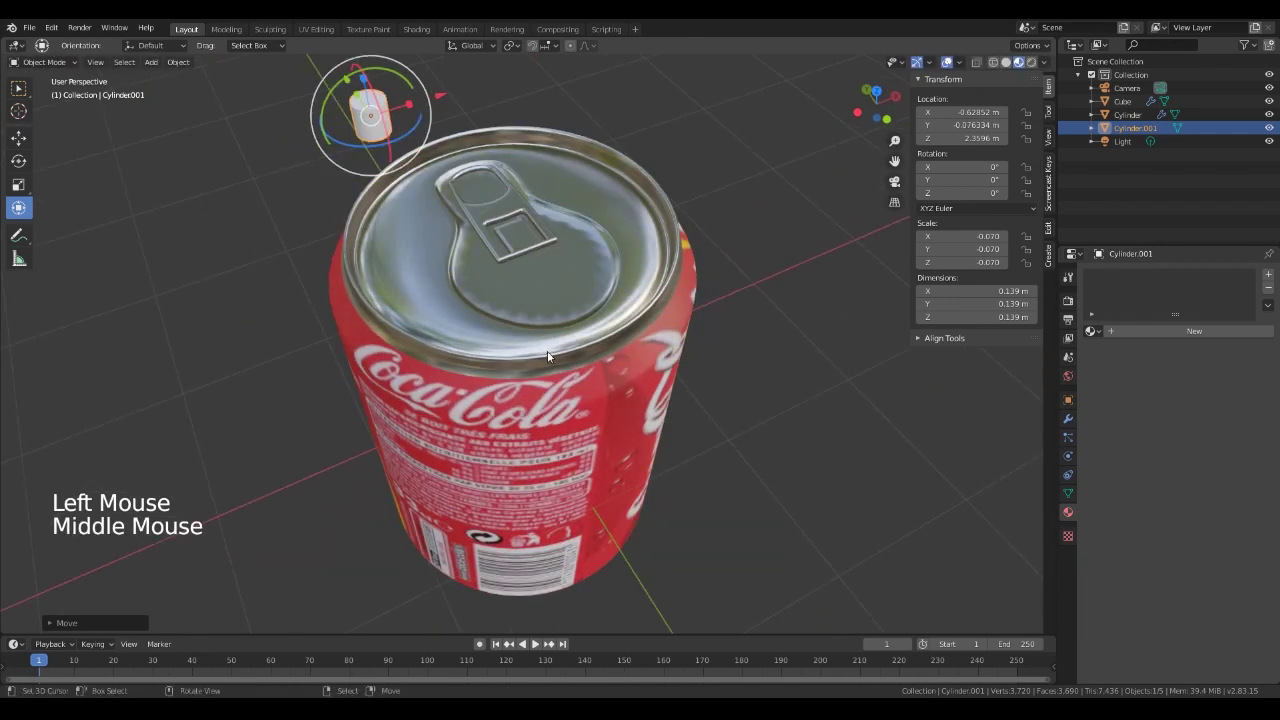
Move the small cylinder down onto the rectangular panel of the pull tab and scale it to about 0.126 m across.
middle_click(368, 86)
middle_click_drag(368, 86, 421, 176, "shift")
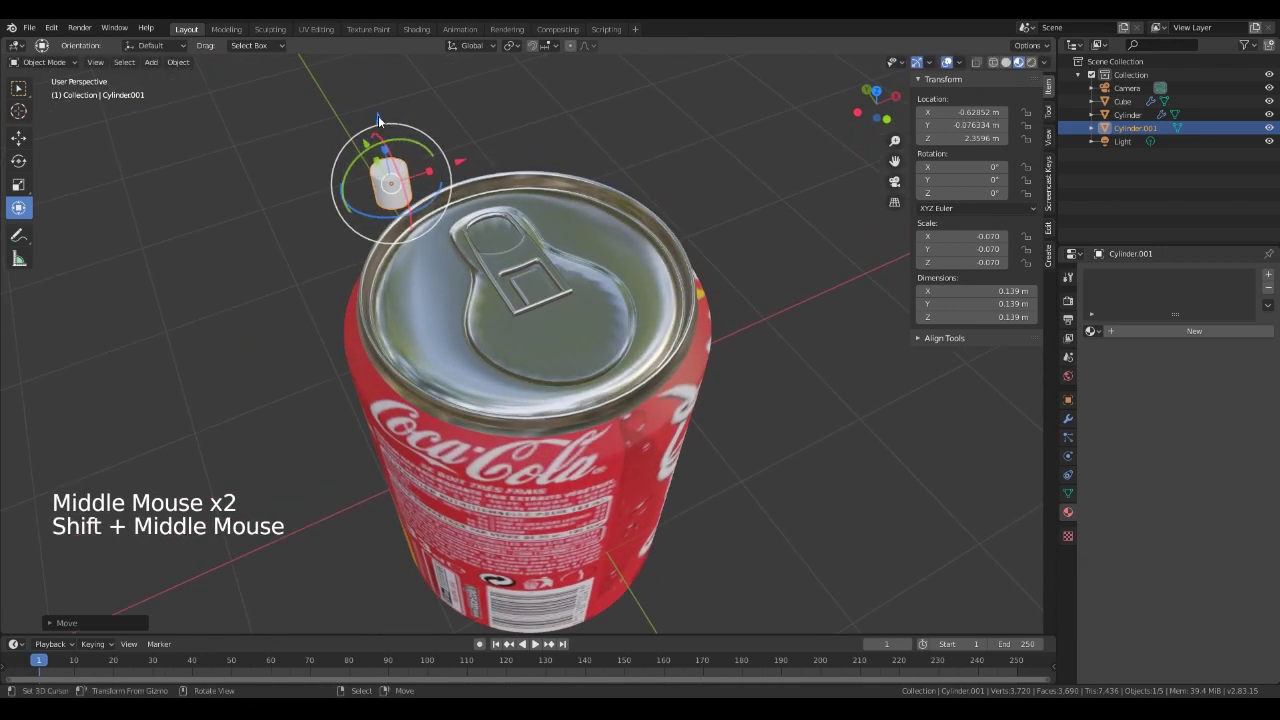
left_click_drag(378, 115, 428, 270)
left_click_drag(470, 325, 525, 300)
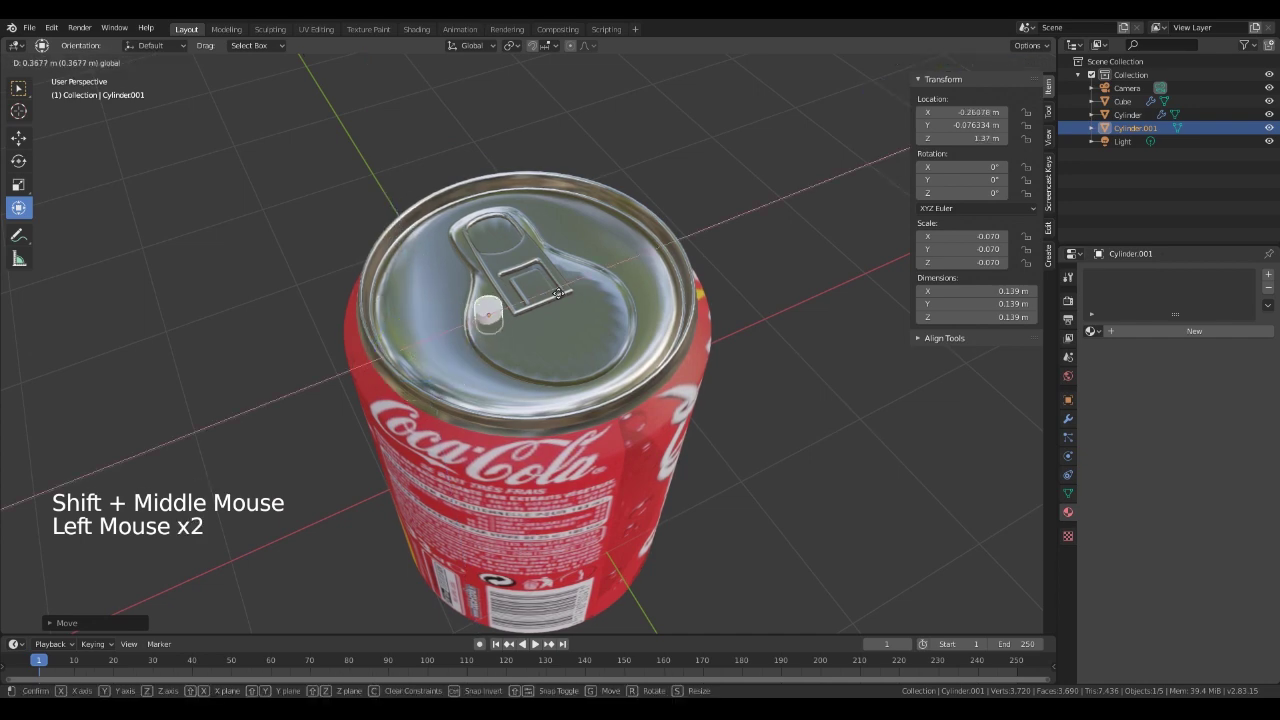
middle_click_drag(670, 345, 705, 390)
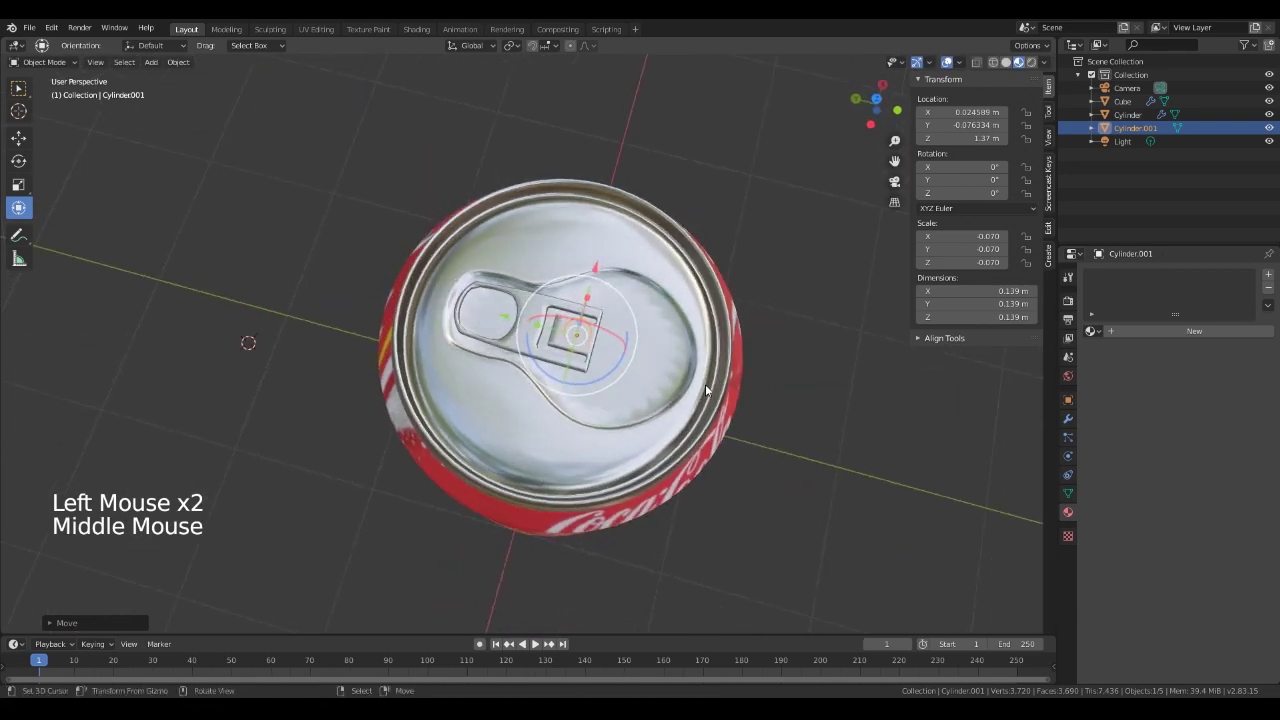
left_click_drag(522, 333, 514, 329)
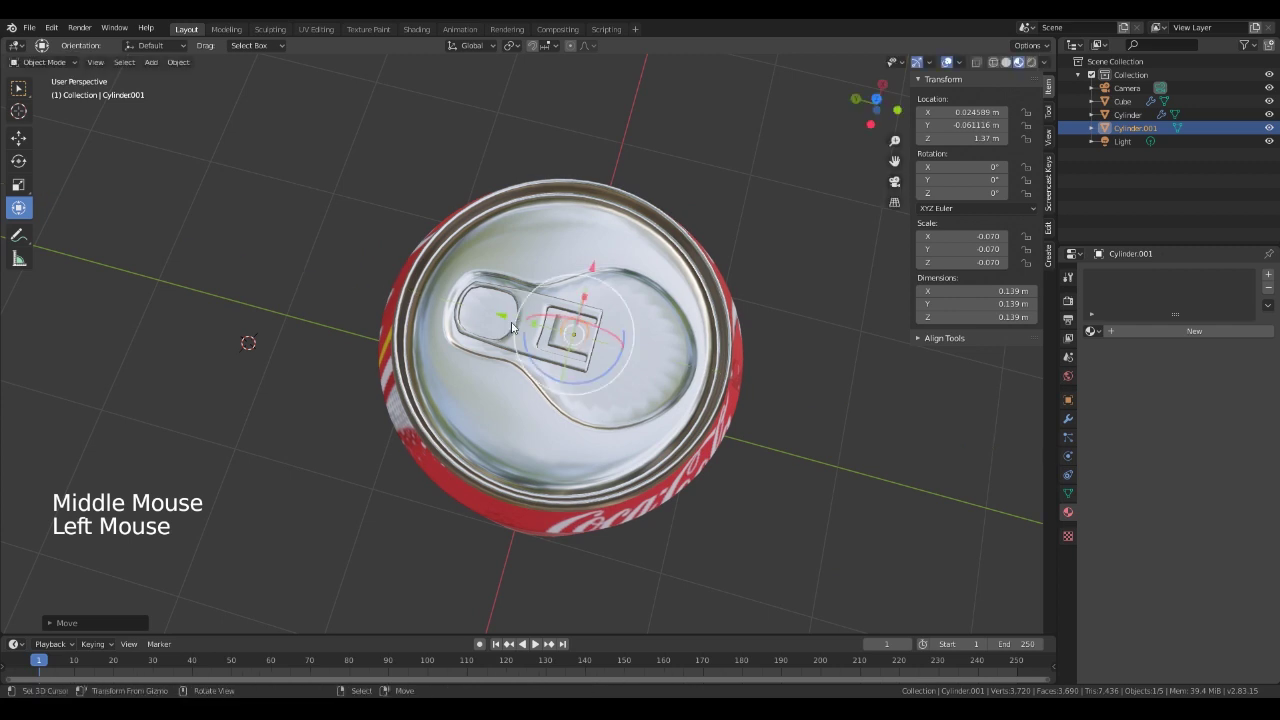
key("s")
left_click(712, 344)
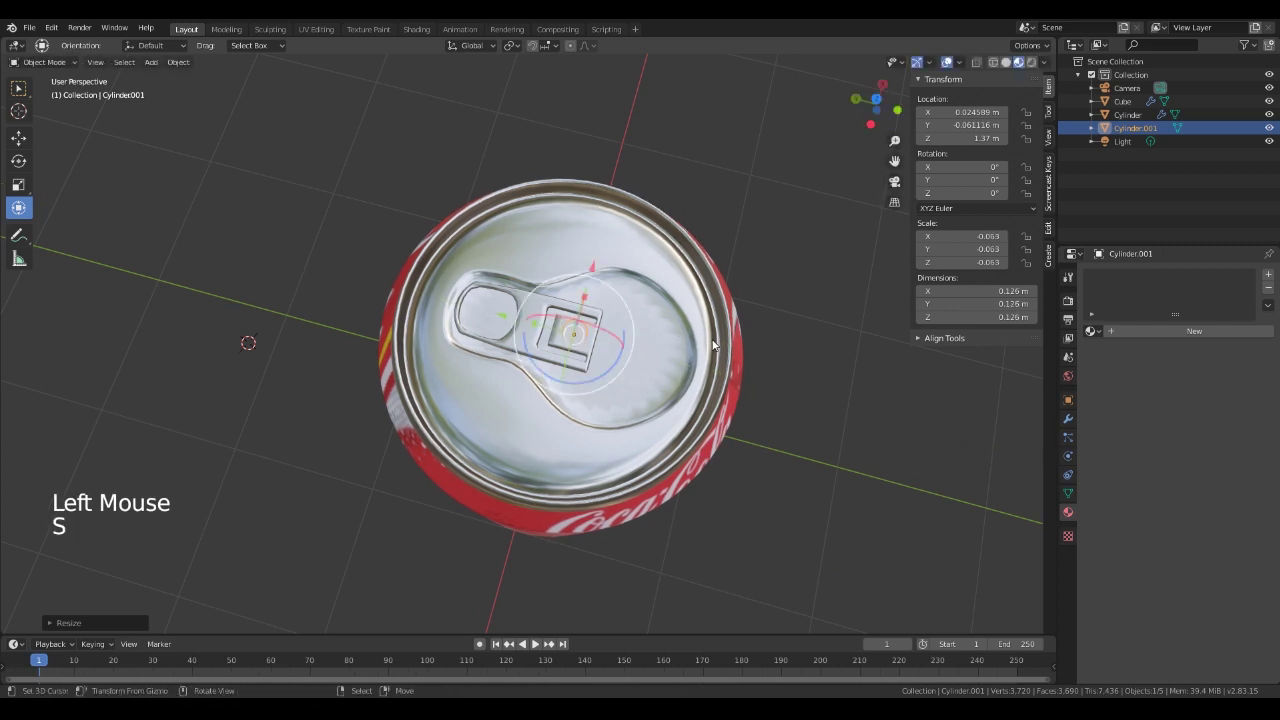
Assign the can's metallic Material.001 to the small cylinder.
right_click(629, 389)
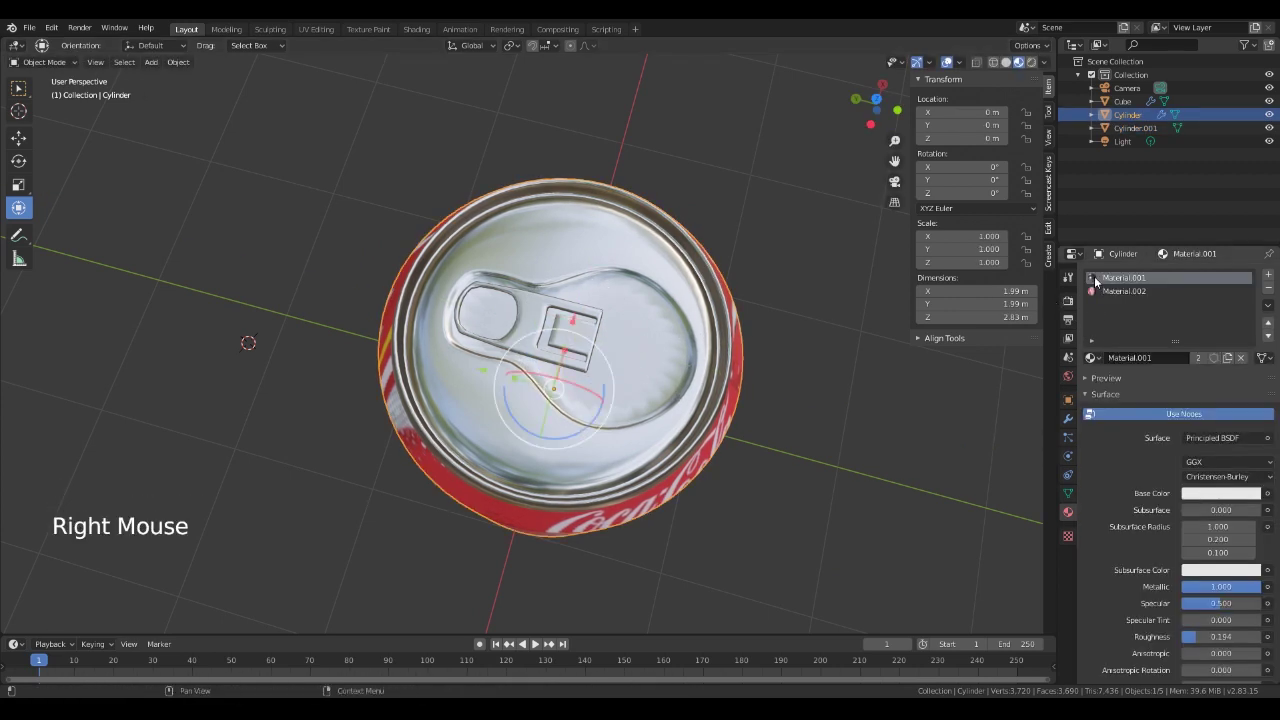
left_click_drag(1094, 358, 623, 354)
scroll(637, 358, "up", 3)
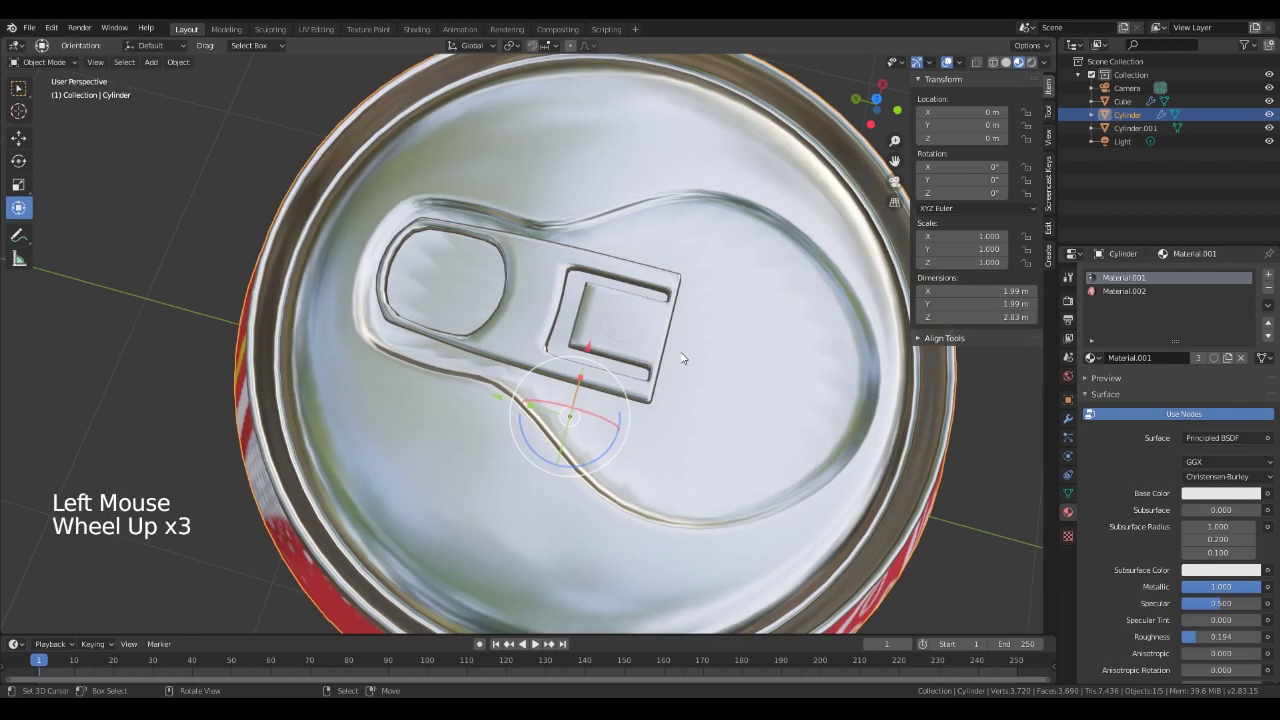
middle_click_drag(681, 358, 631, 300)
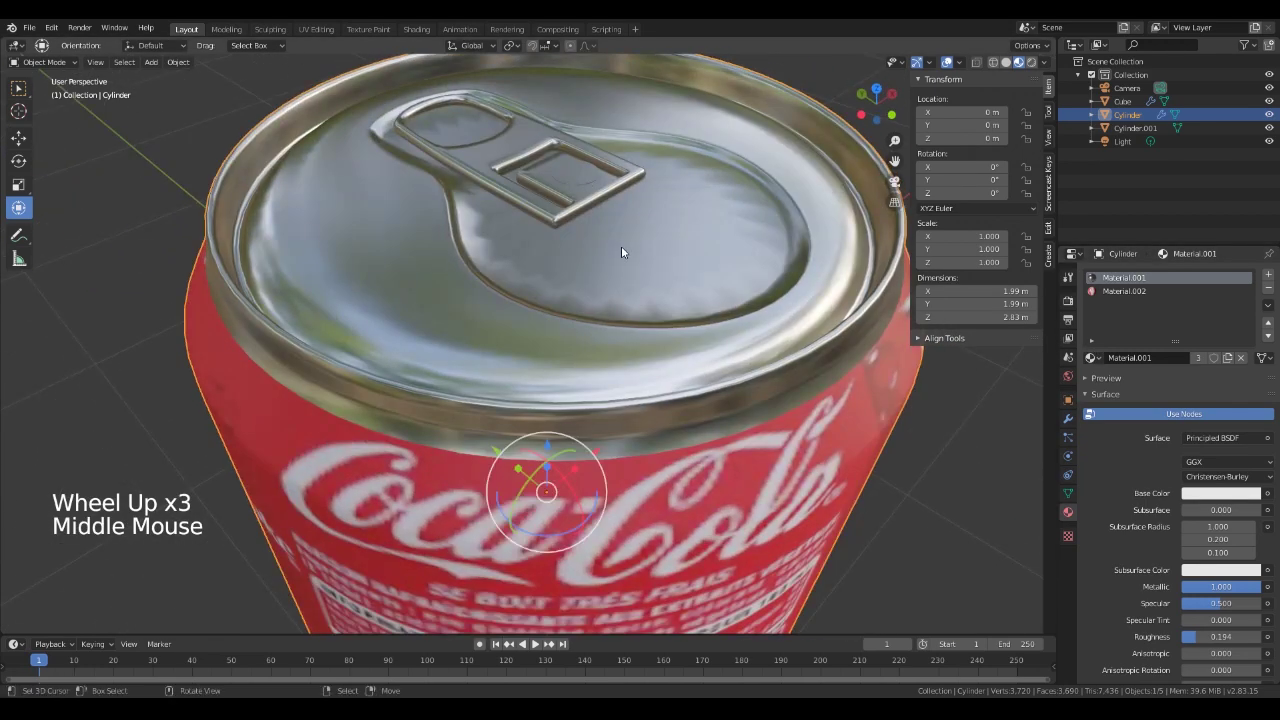
middle_click_drag(621, 252, 749, 299)
scroll(768, 371, "down", 1)
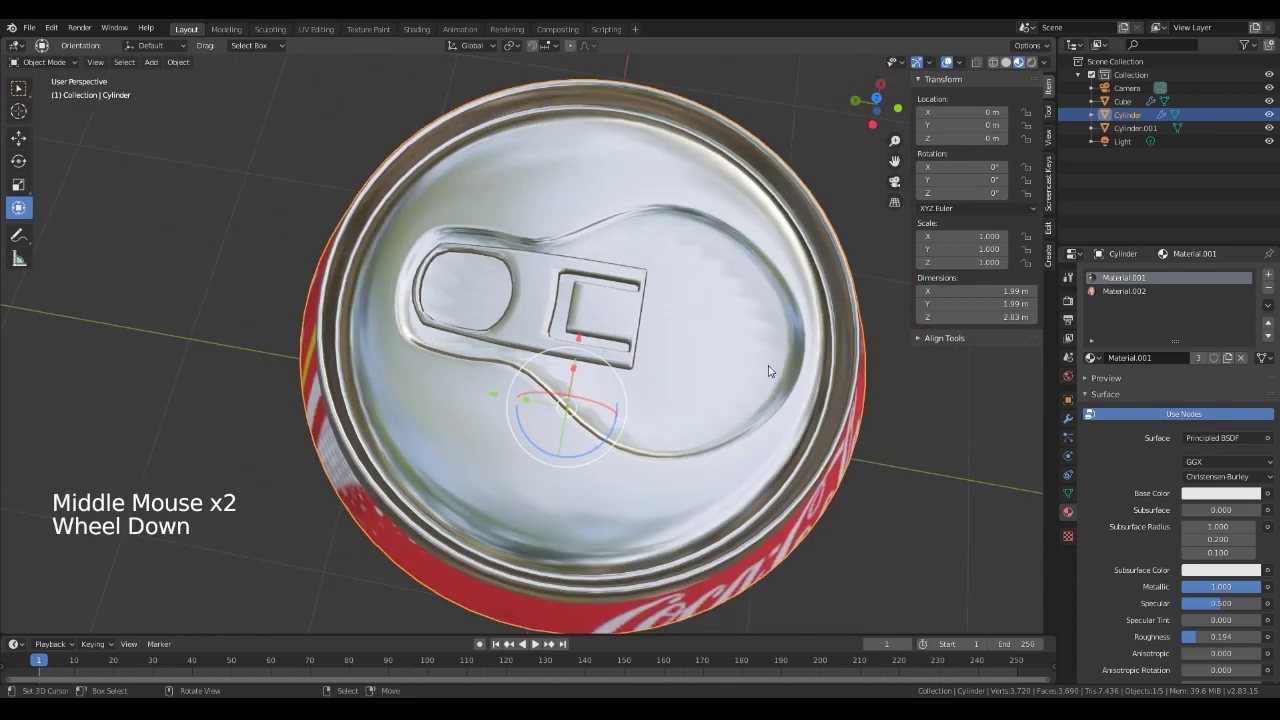
Open the pull tab's mesh in Edit Mode with solid shading and vertex selection.
right_click(633, 303)
key("Tab")
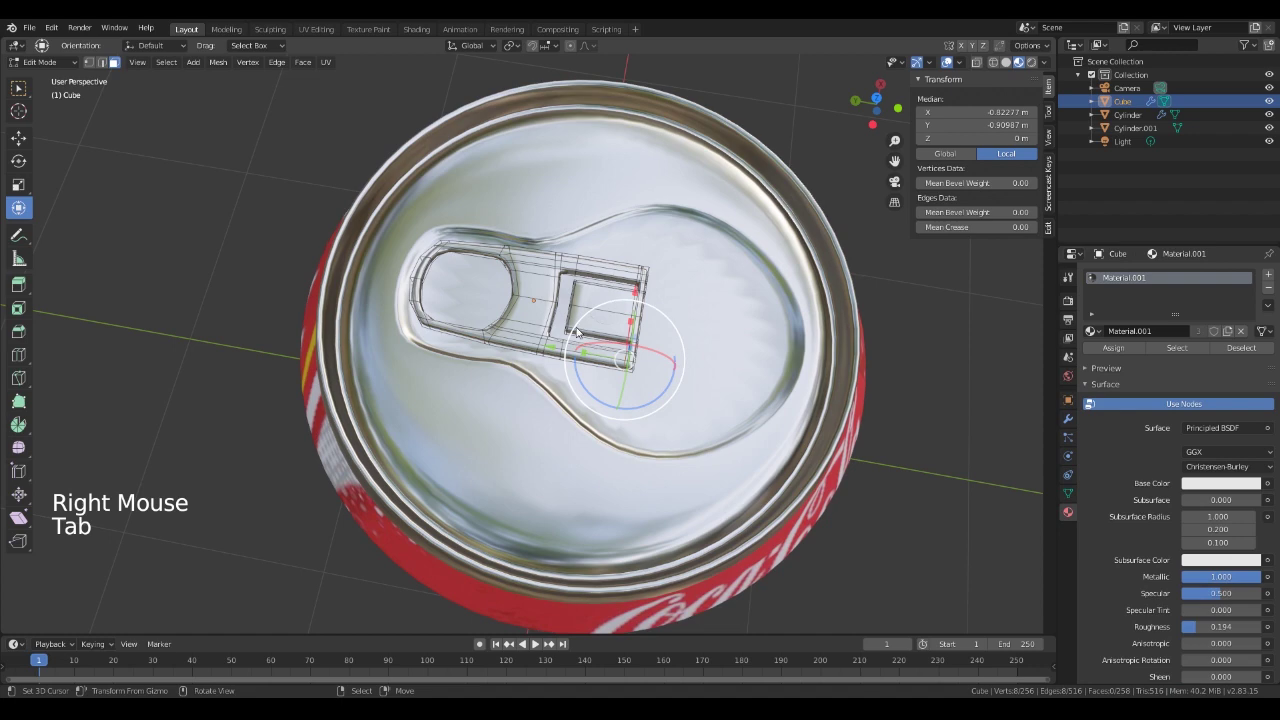
scroll(576, 332, "up", 4)
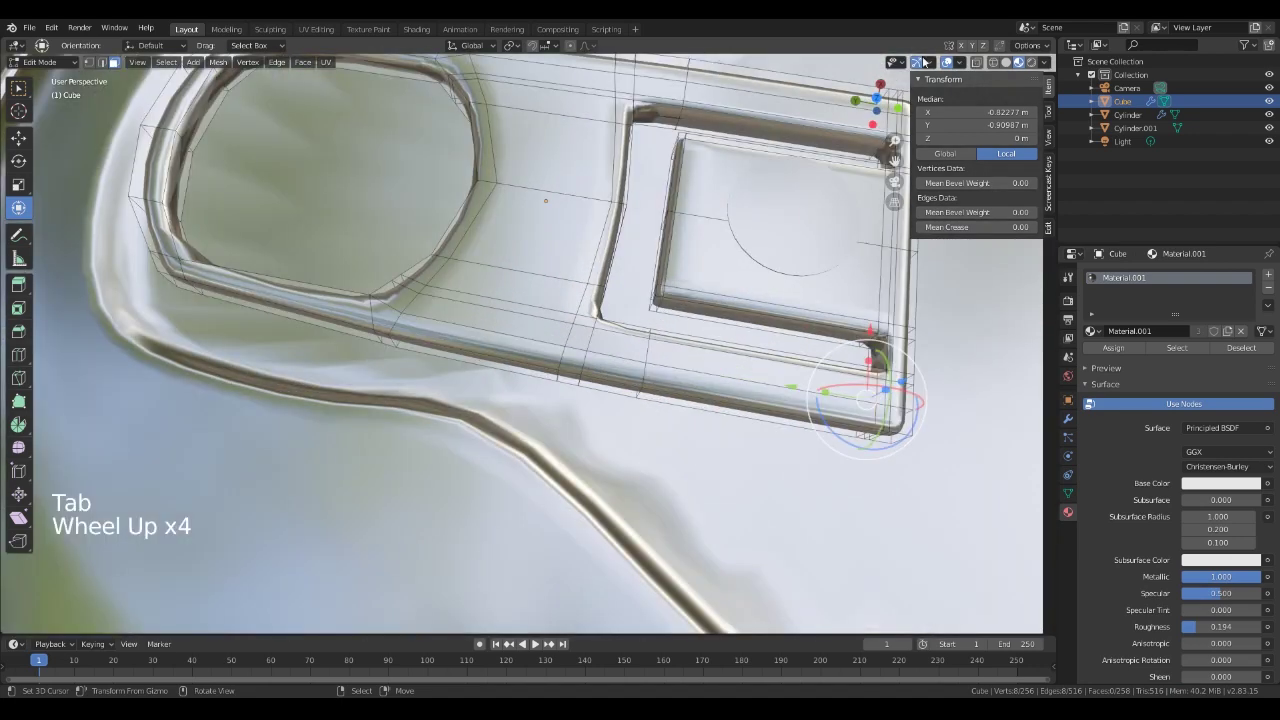
left_click(1006, 63)
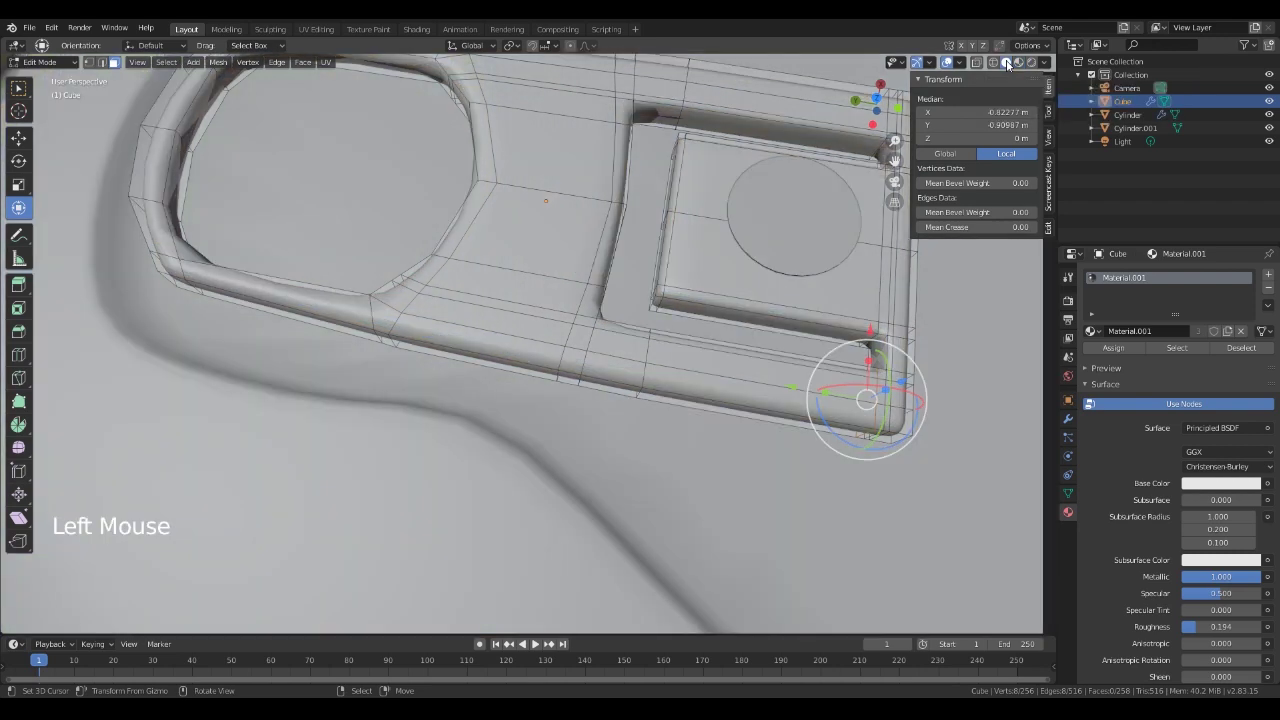
right_click(655, 300)
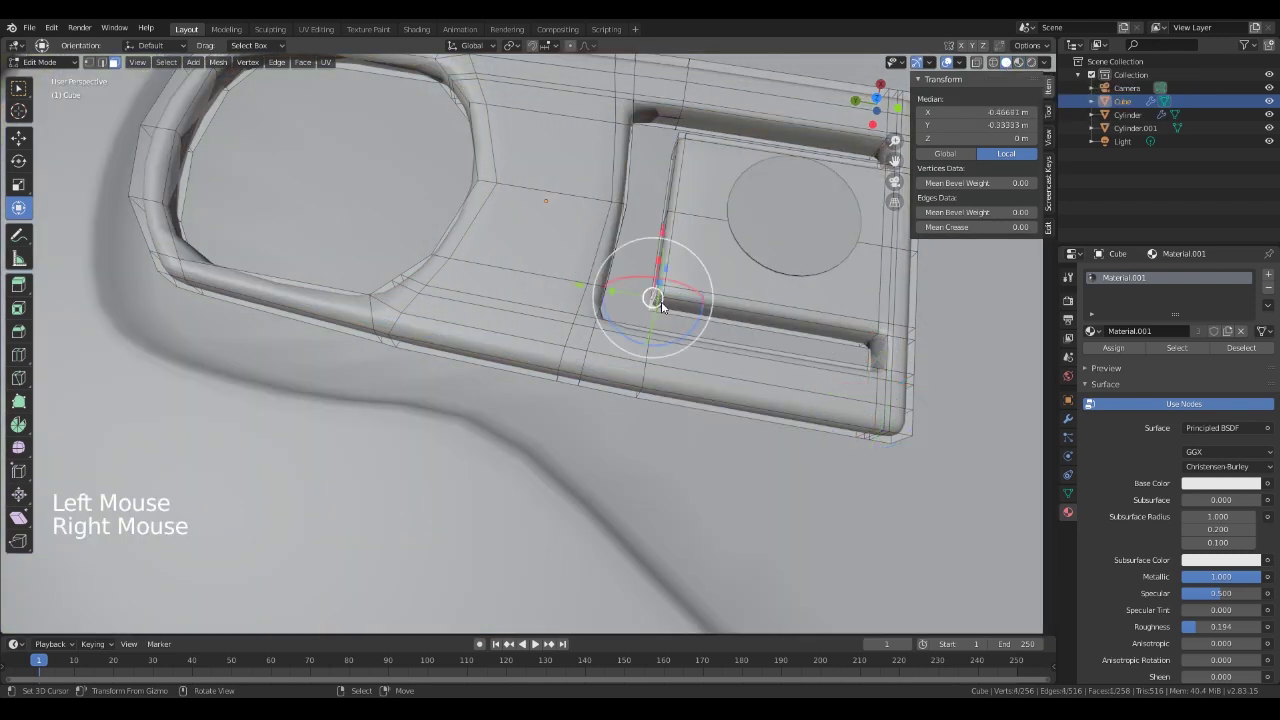
left_click(88, 63)
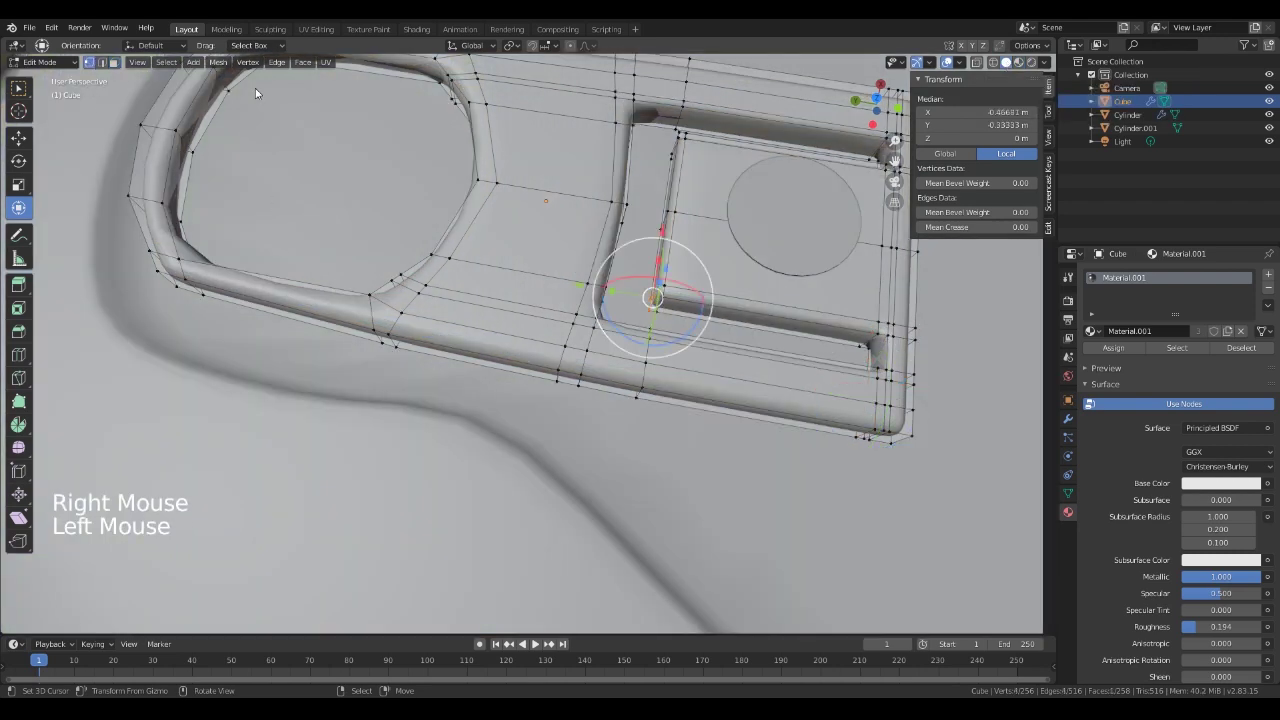
right_click(652, 297)
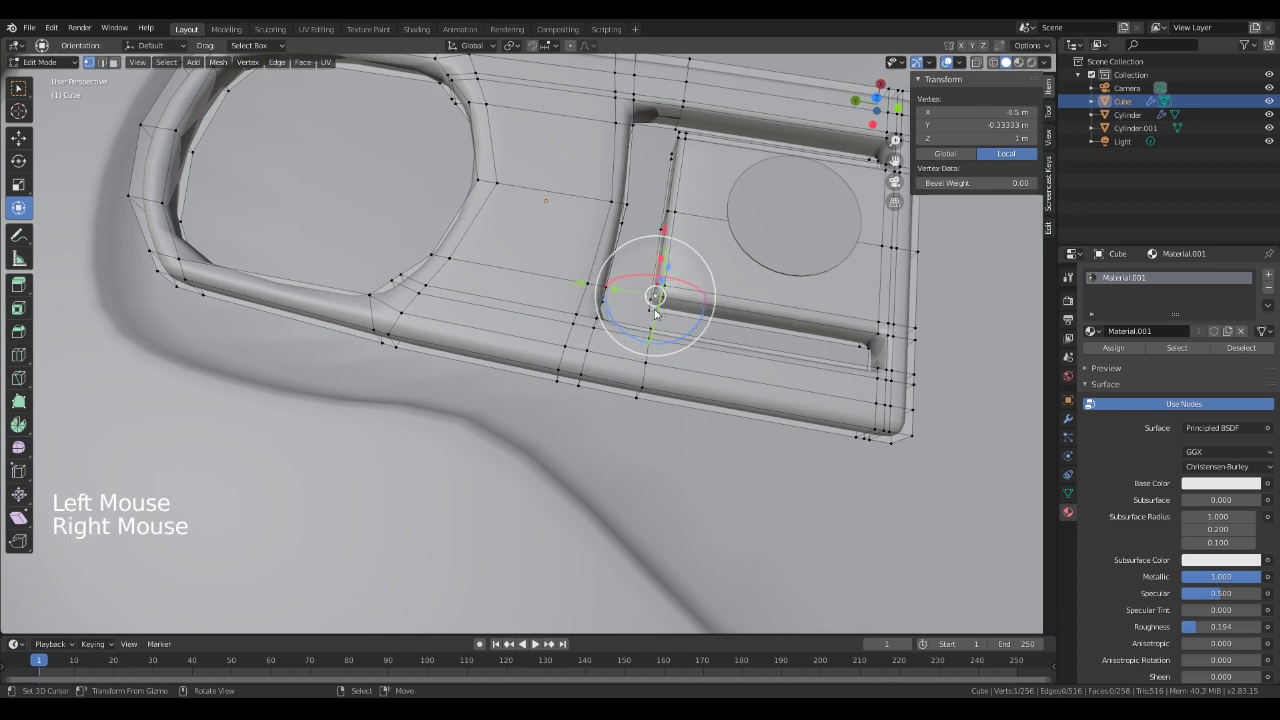
right_click(654, 306, "alt")
right_click(657, 312, "alt")
right_click(662, 301, "alt")
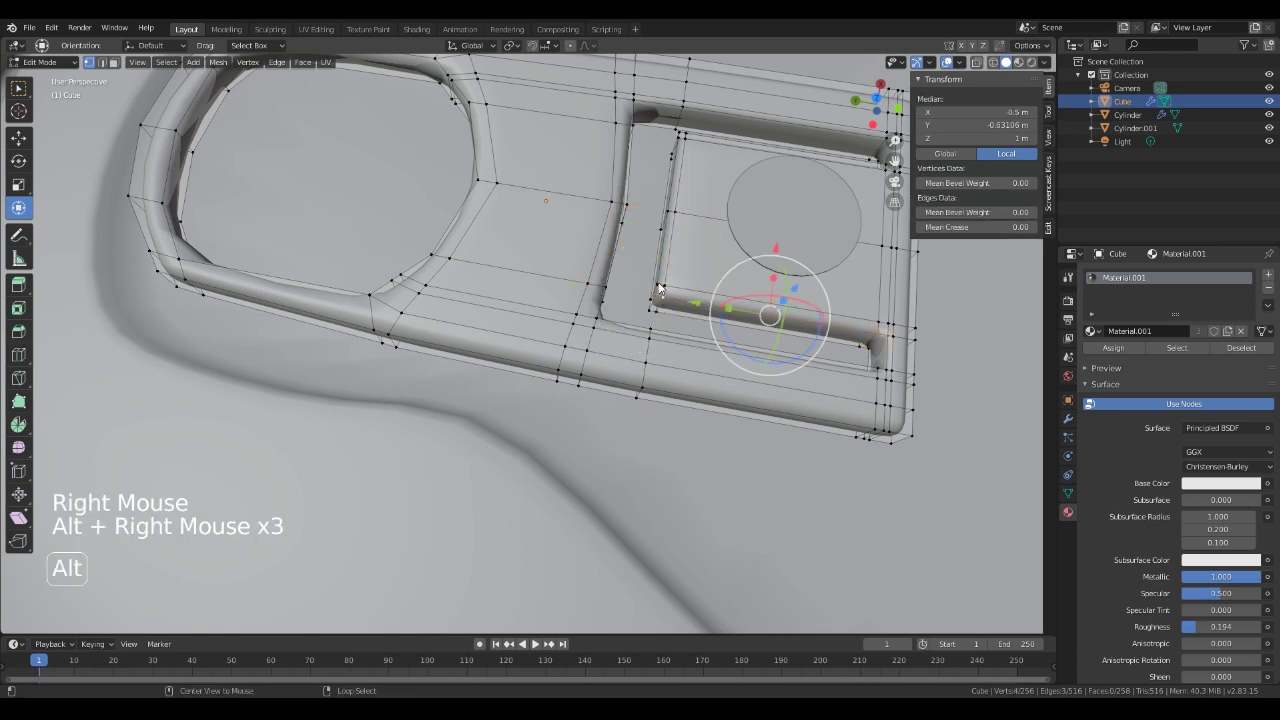
right_click(659, 288, "alt")
right_click(649, 298, "shift")
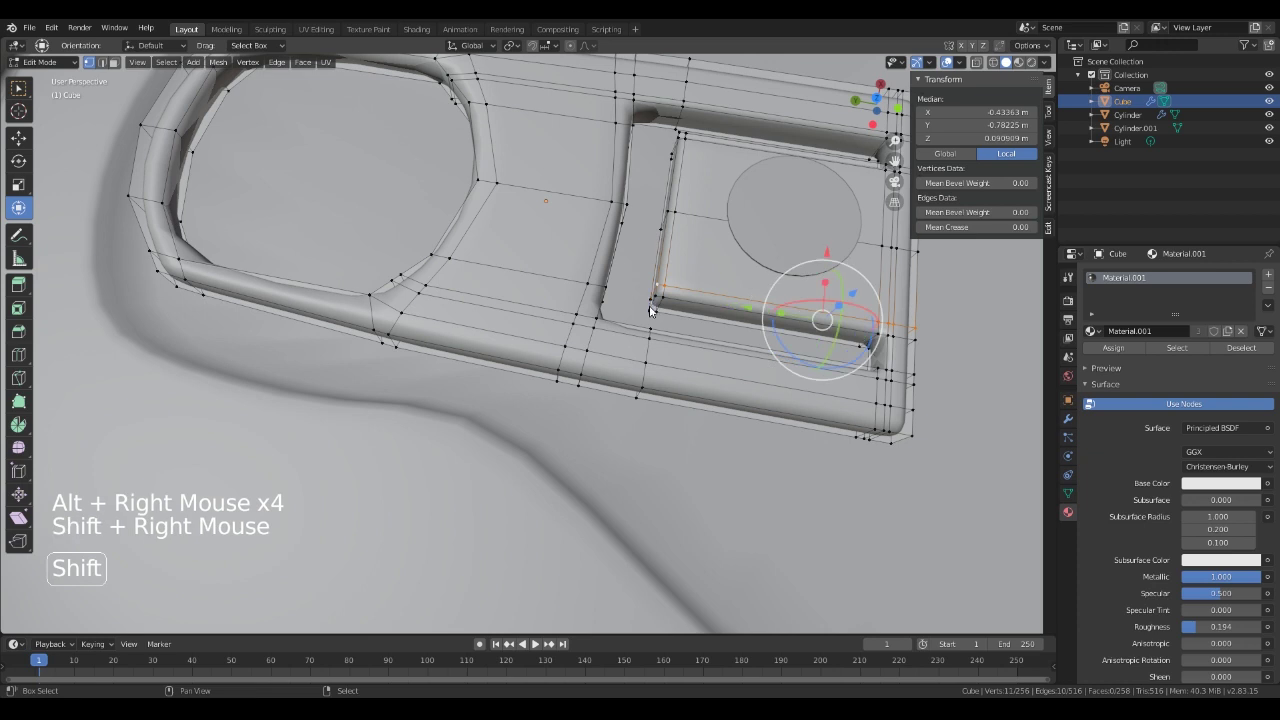
Try to shift the vertices at one corner of the pull tab's inner panel slightly along X.
right_click(659, 289)
right_click(649, 306, "shift")
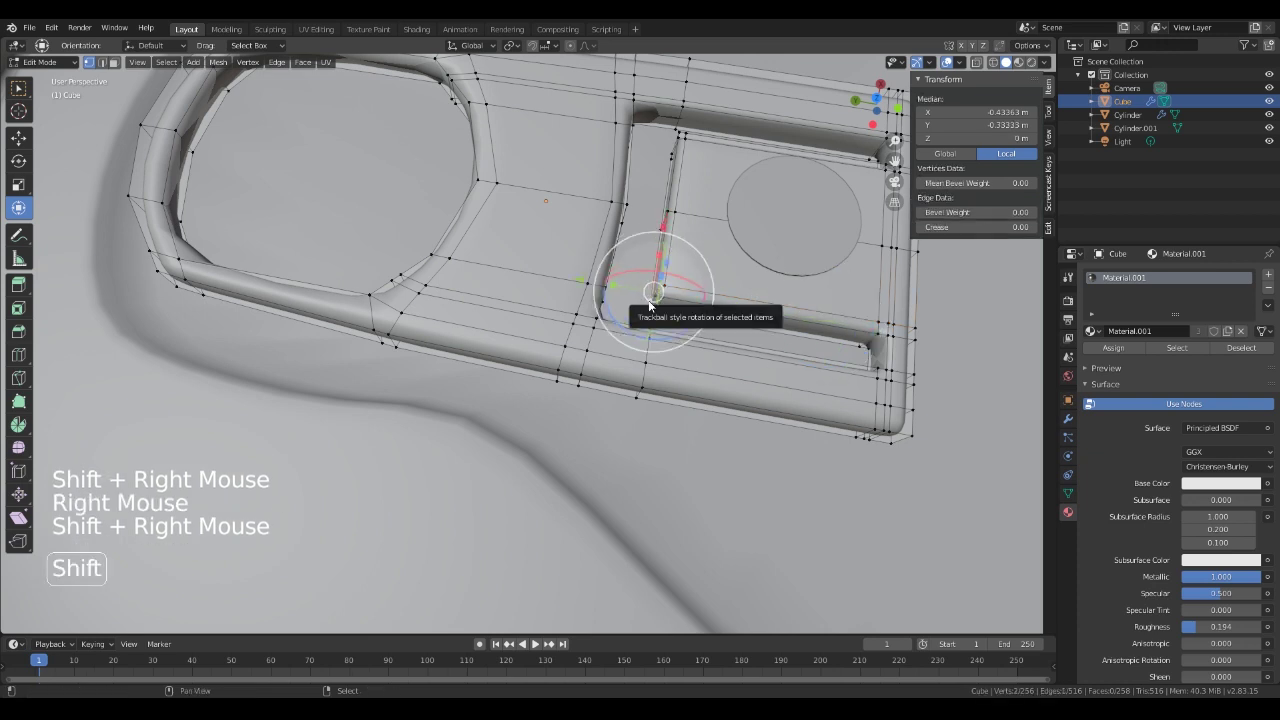
right_click(654, 295, "shift")
right_click(651, 288, "shift")
right_click(654, 296, "shift")
right_click(664, 303, "shift")
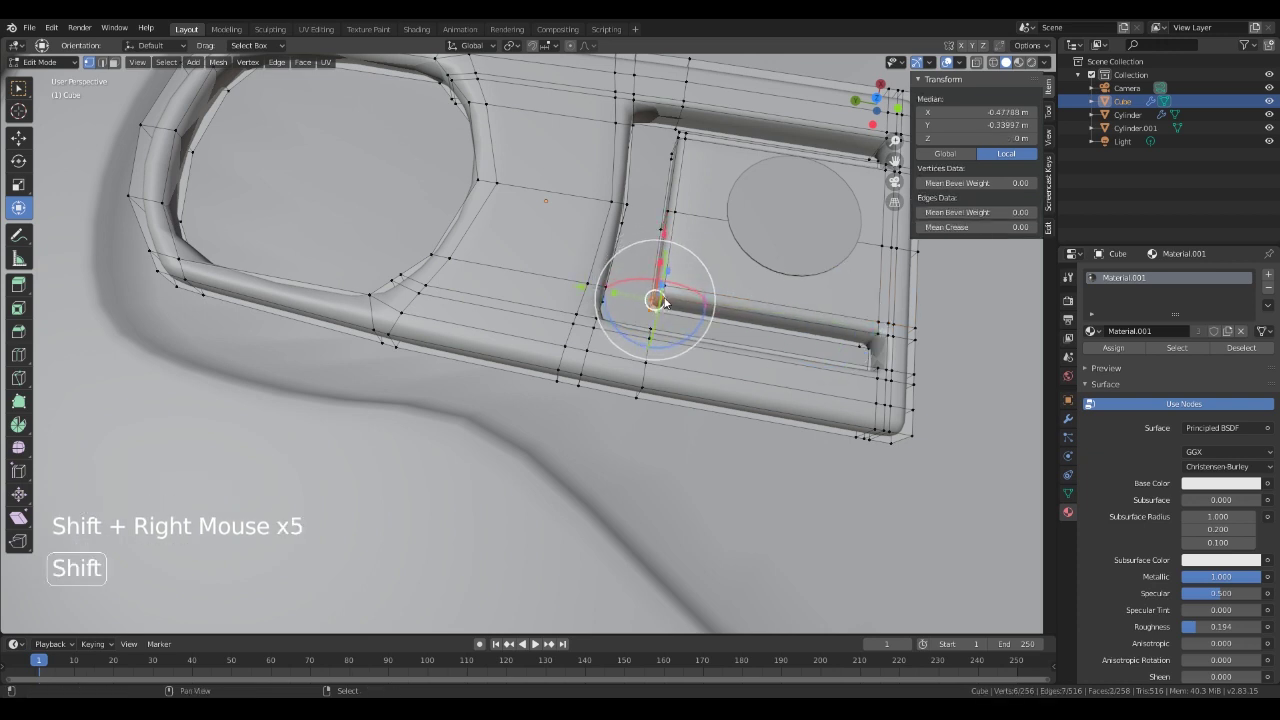
right_click(663, 303, "shift")
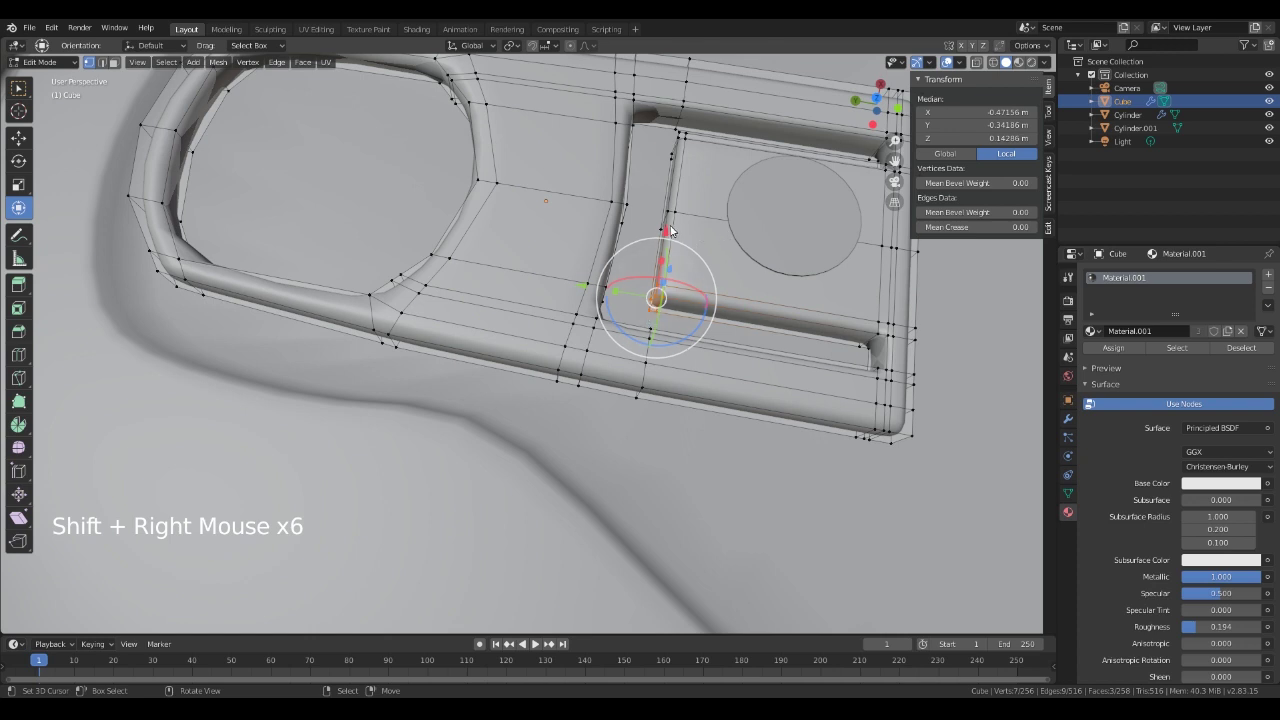
left_click_drag(670, 230, 667, 234)
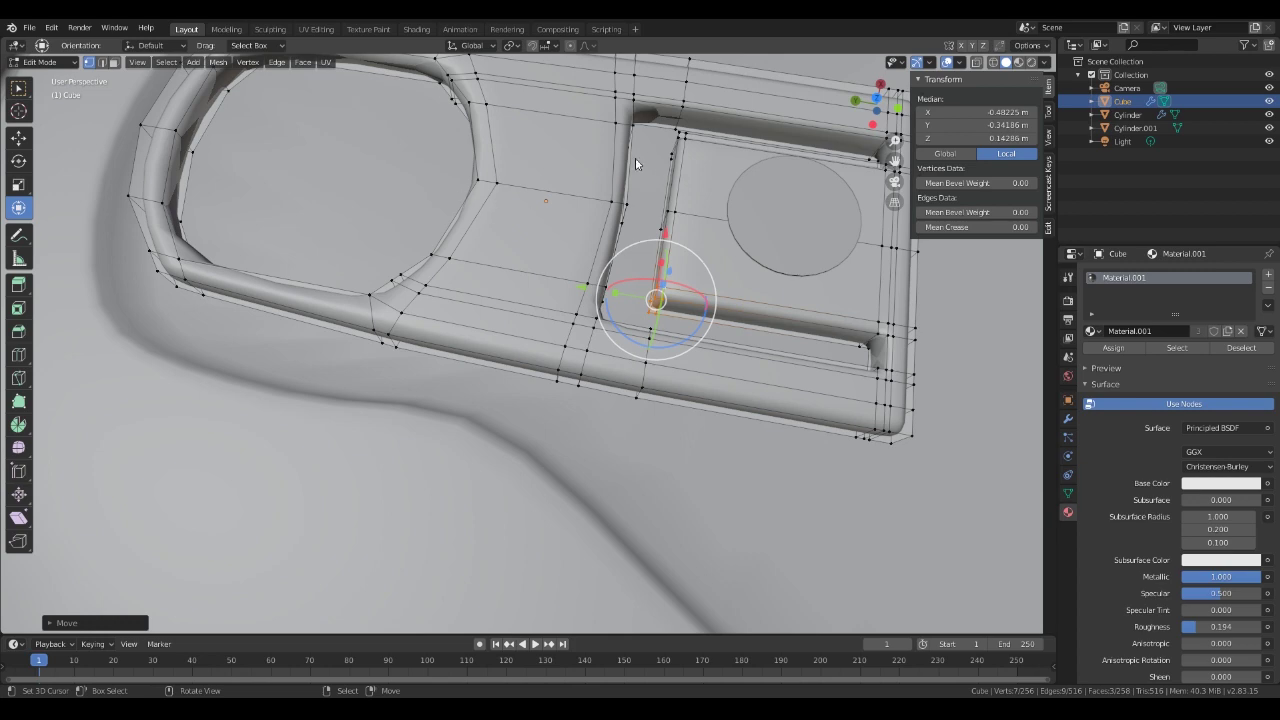
middle_click_drag(777, 357, 698, 345)
right_click(571, 401)
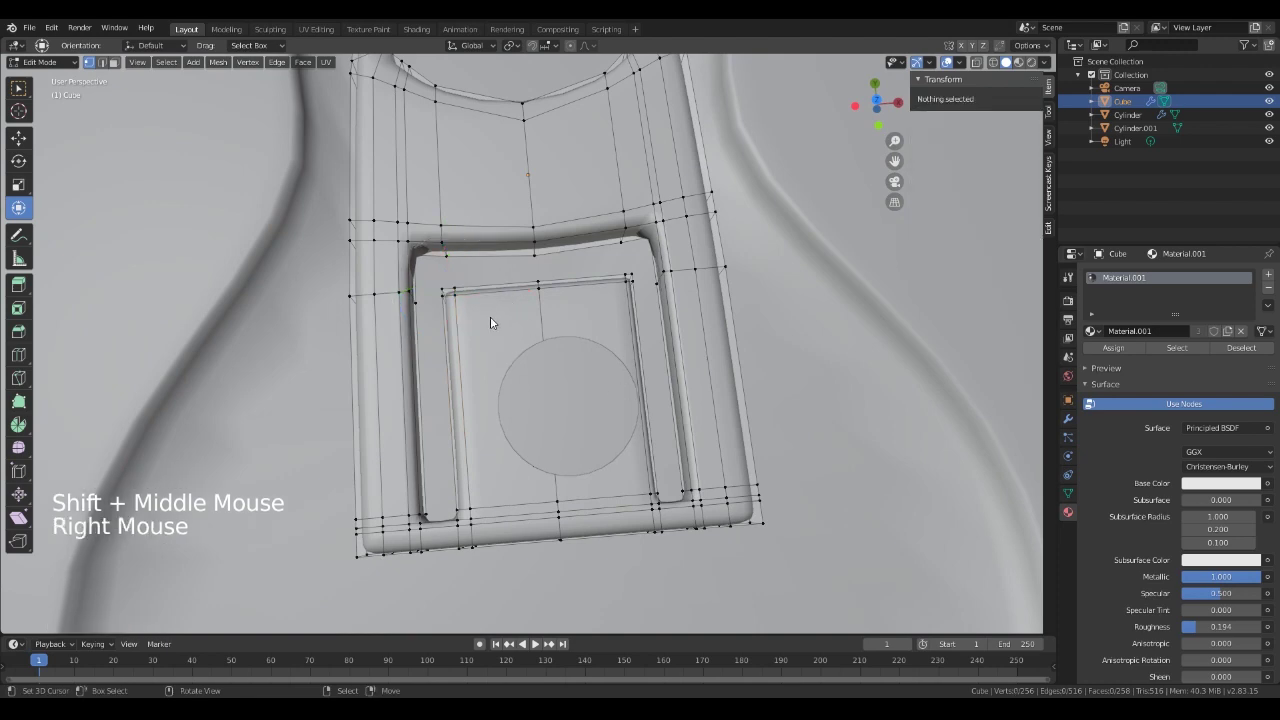
Add a loop cut across the pull tab's inner panel and slide it toward the panel's free end.
middle_click_drag(654, 336, 586, 329)
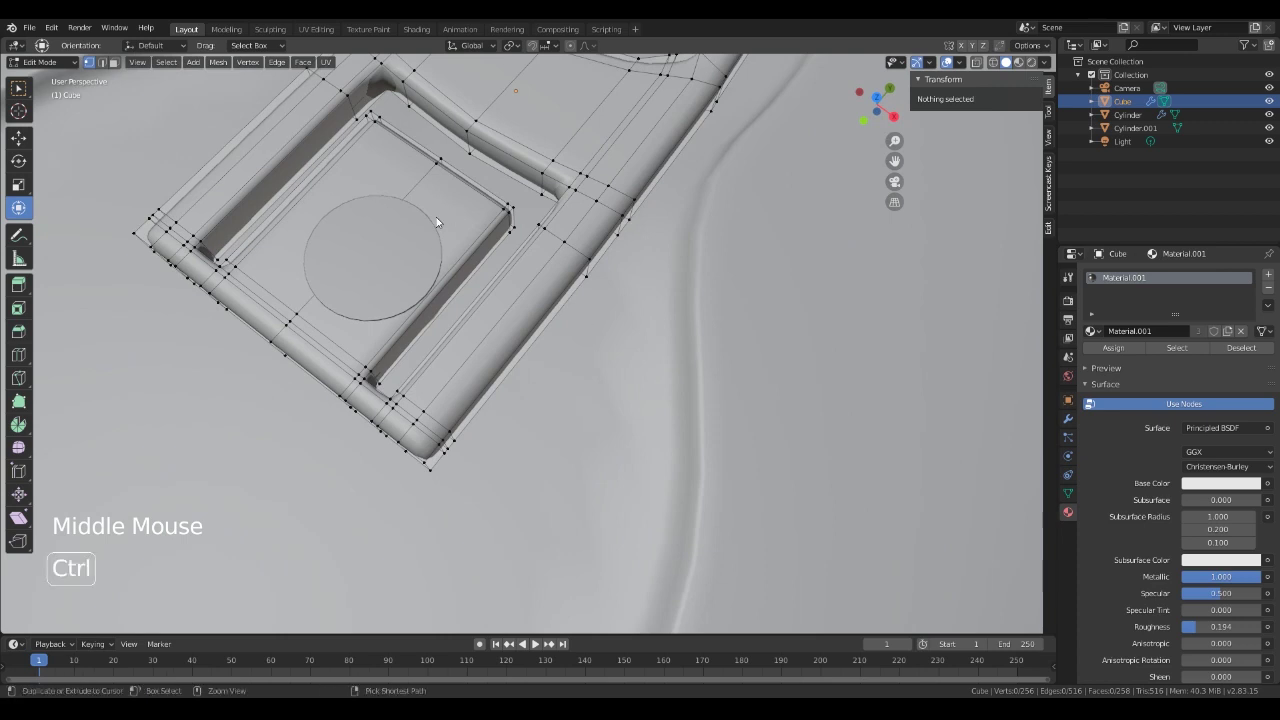
key("ctrl+r")
left_click(461, 240)
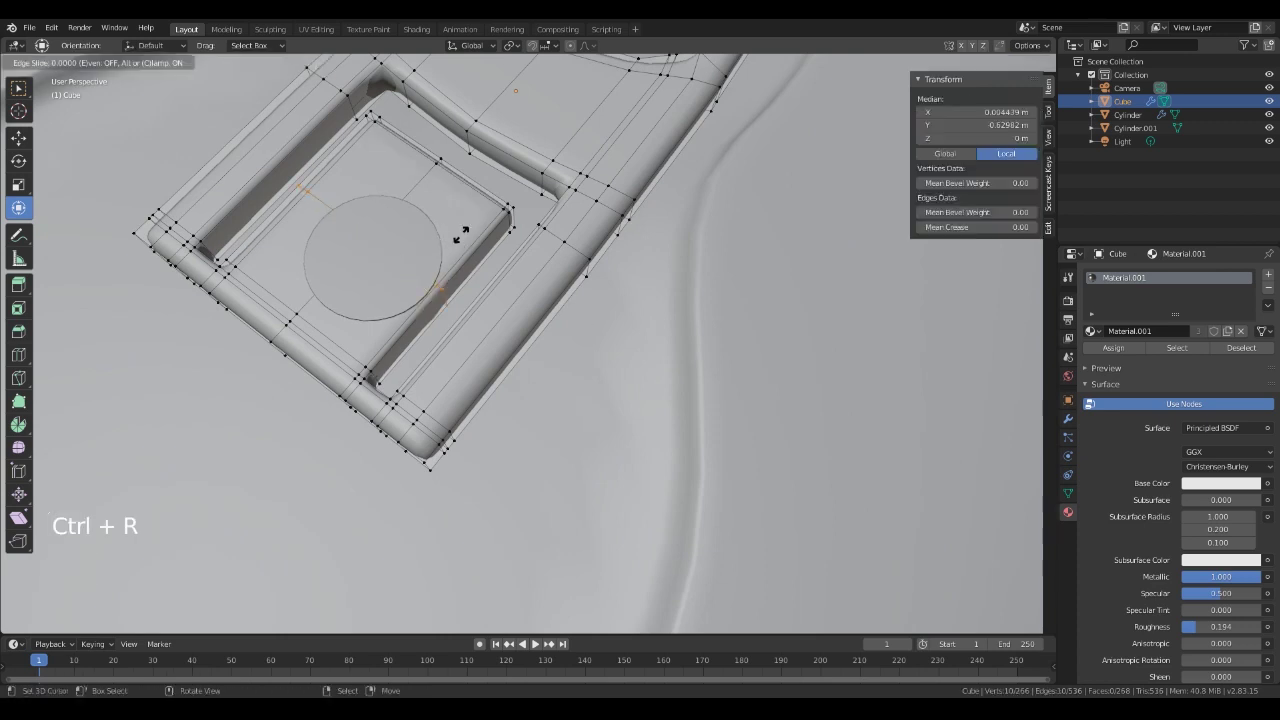
left_click(508, 220)
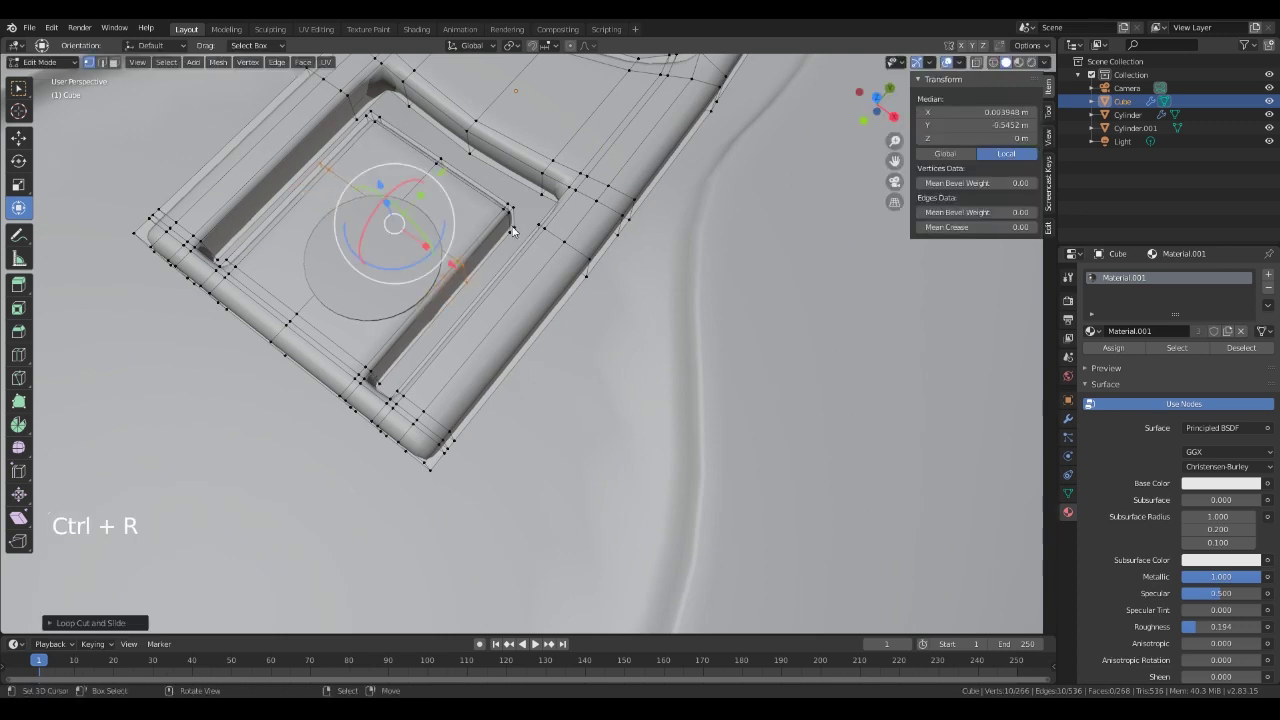
Turn on X-ray and select the stacked vertices at one corner of the inner panel's free end.
key("alt")
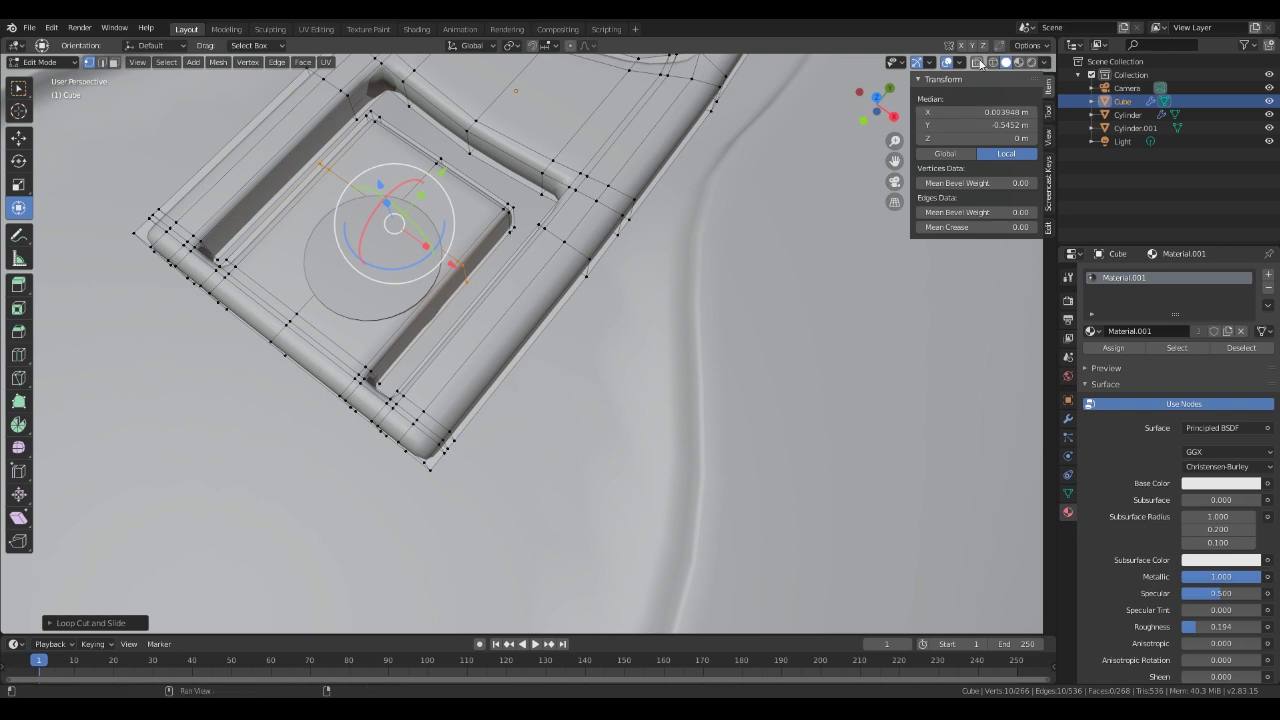
left_click(978, 62)
right_click(508, 231, "alt")
right_click(505, 229, "alt")
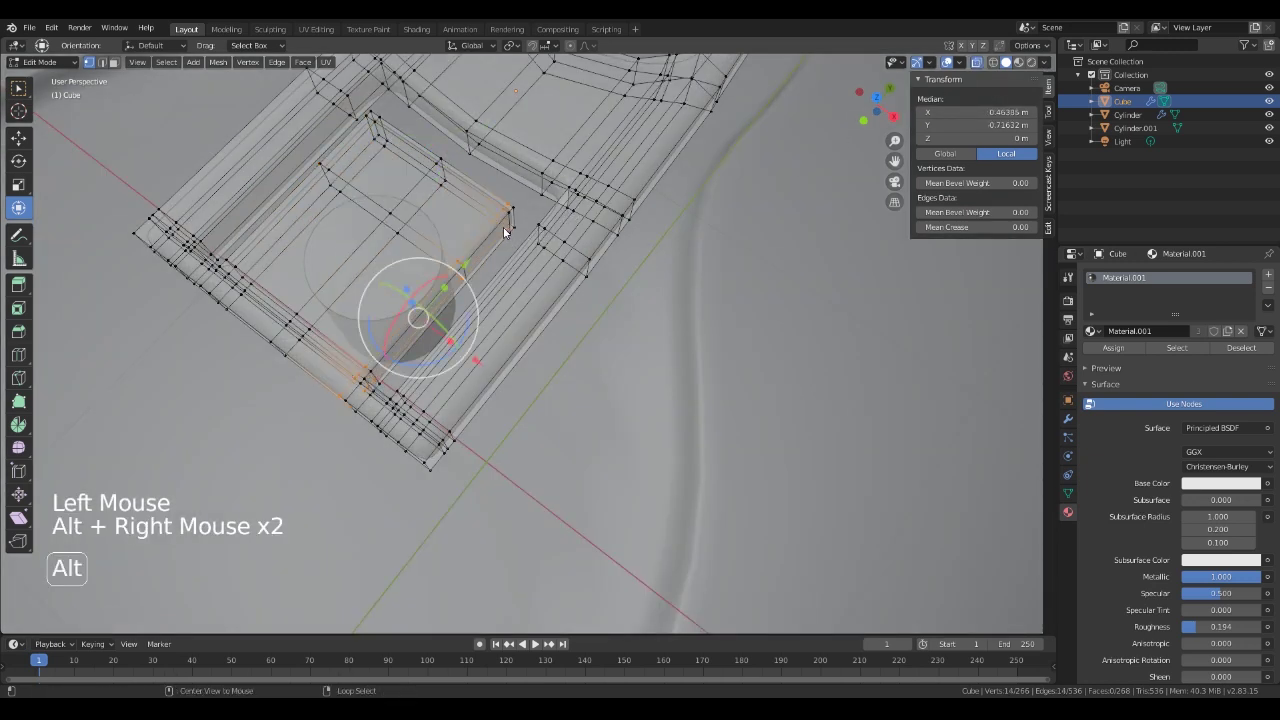
right_click(505, 229, "alt")
right_click(514, 225, "alt")
right_click(511, 237, "shift")
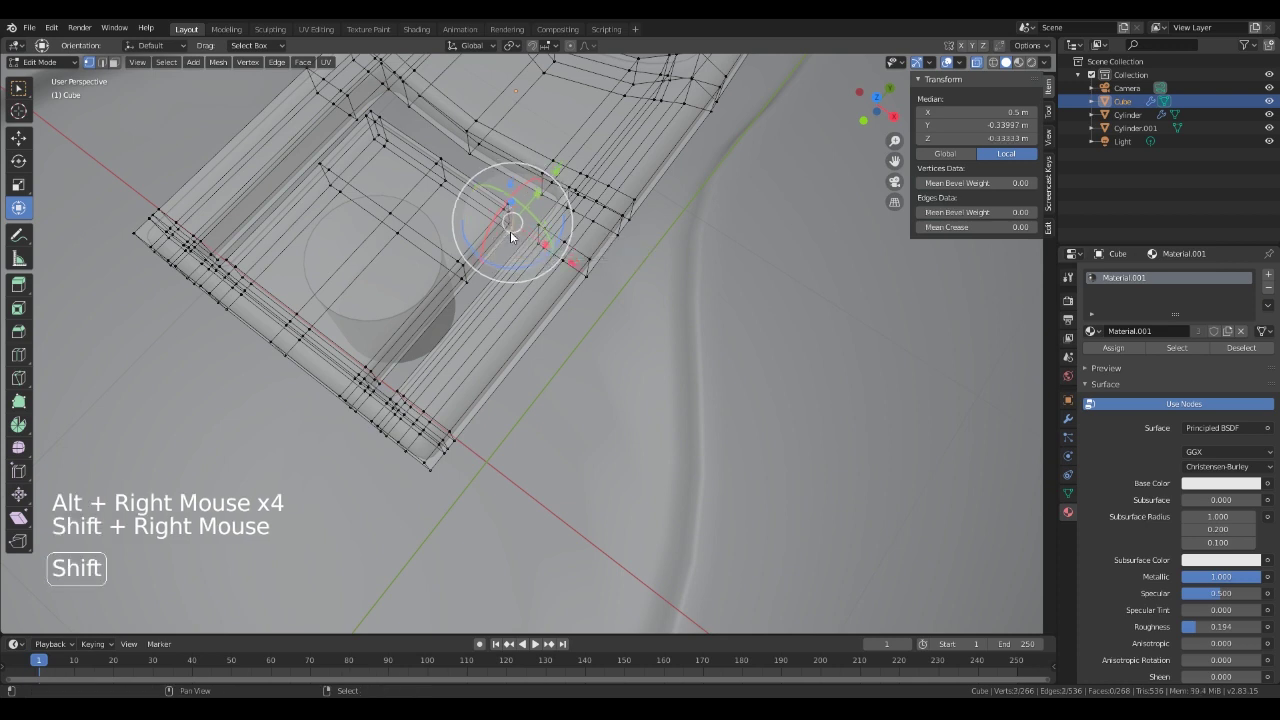
right_click(504, 231, "shift")
right_click(508, 225, "shift")
right_click(507, 221, "shift")
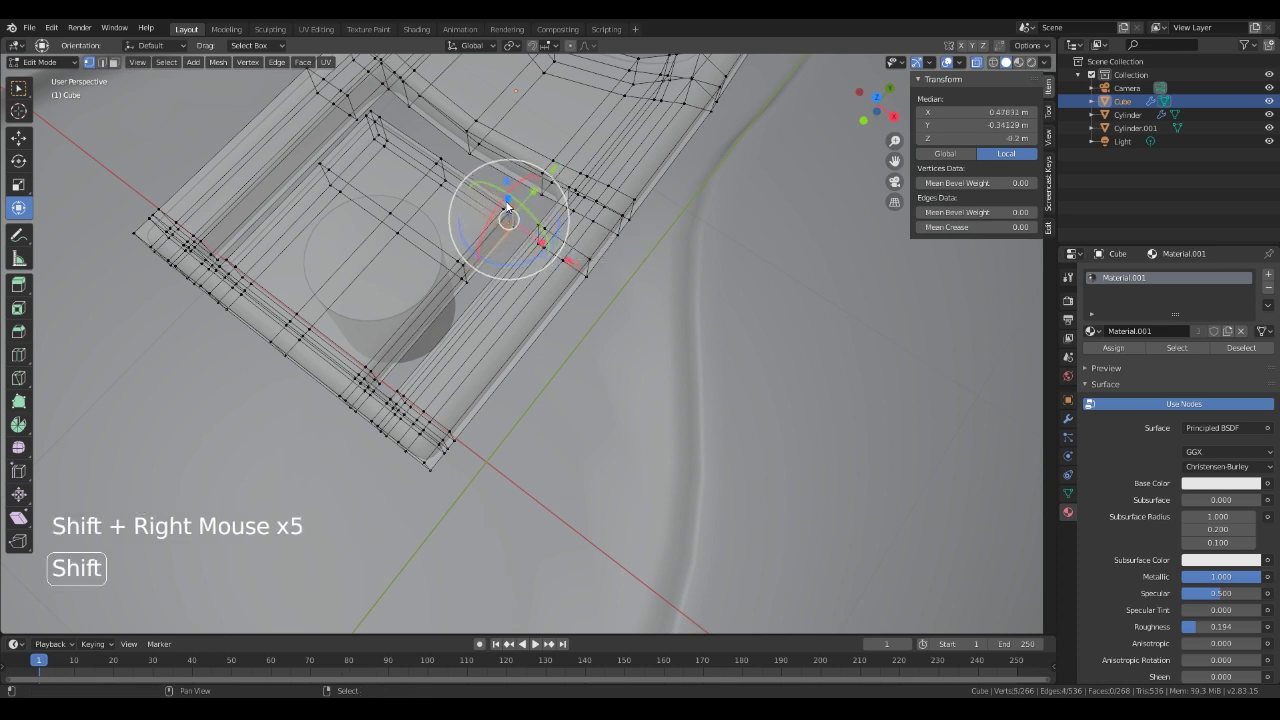
right_click(508, 218, "shift")
right_click(527, 231, "shift")
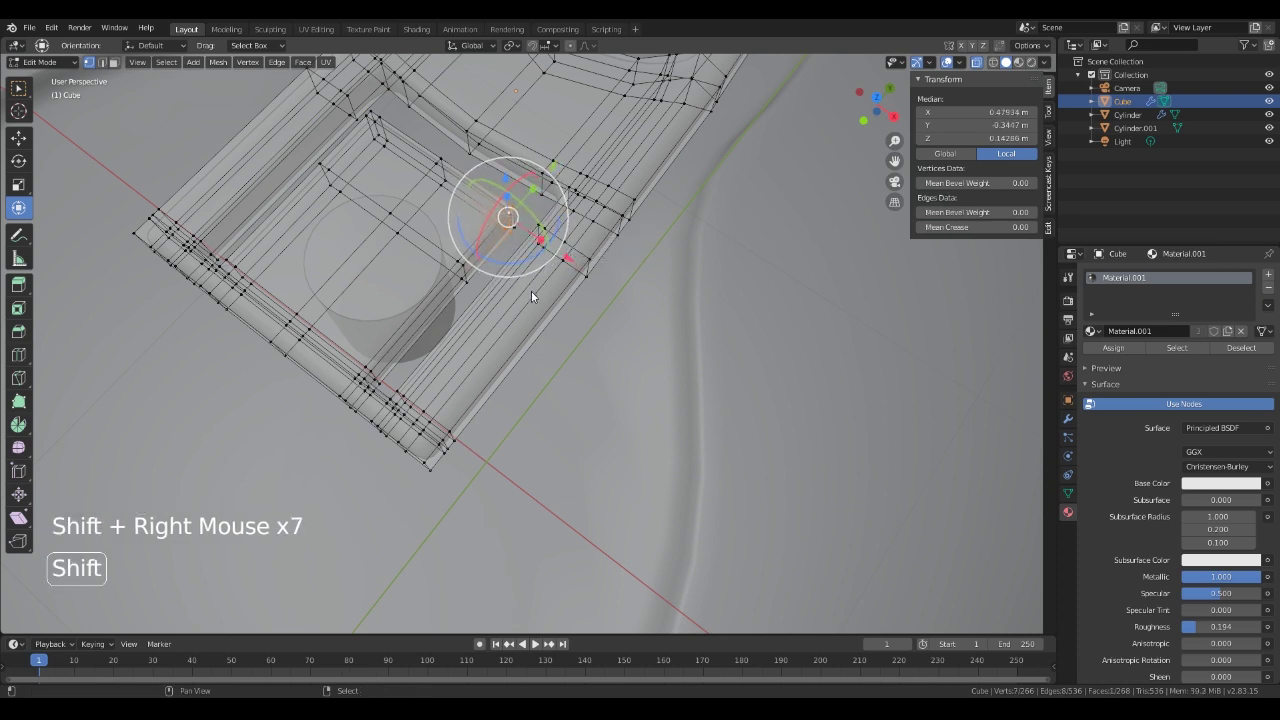
Extend the selection with the stacked vertices at the opposite corner of the inner panel's free end.
right_click(381, 141, "shift")
right_click(378, 137, "shift")
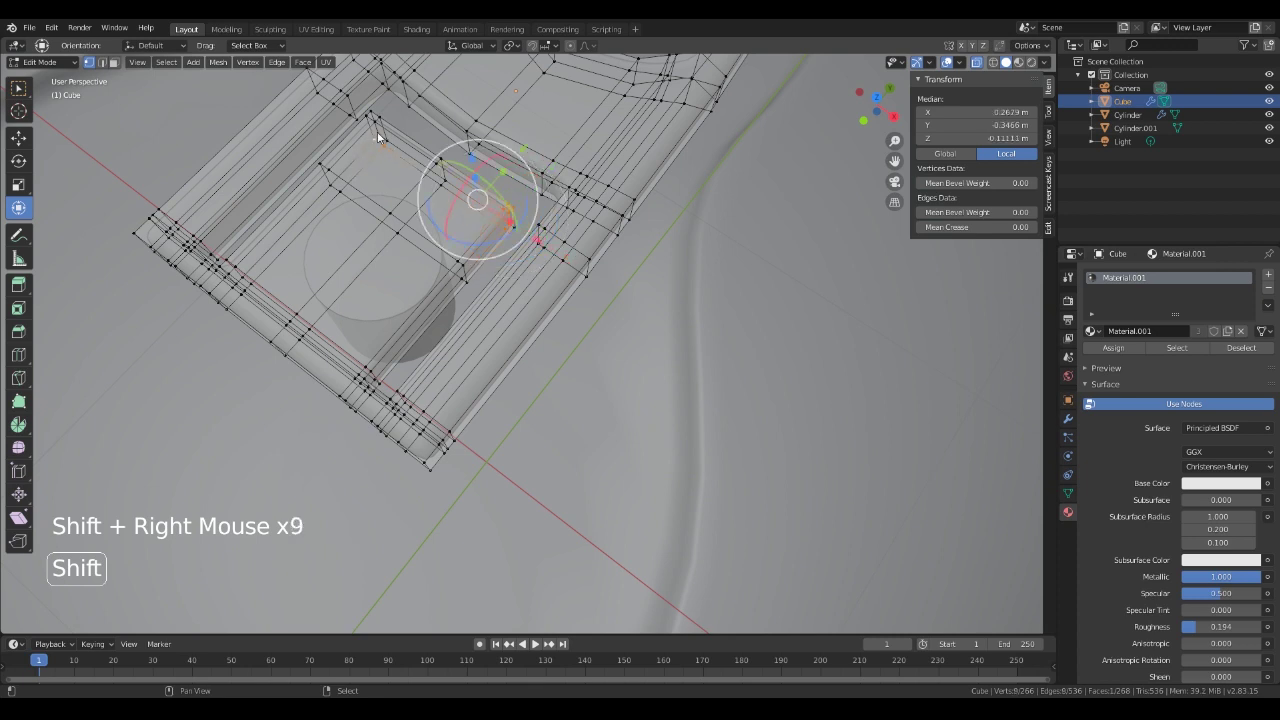
right_click(385, 135, "shift")
right_click(380, 128, "shift")
right_click(382, 115, "shift")
right_click(379, 116, "shift")
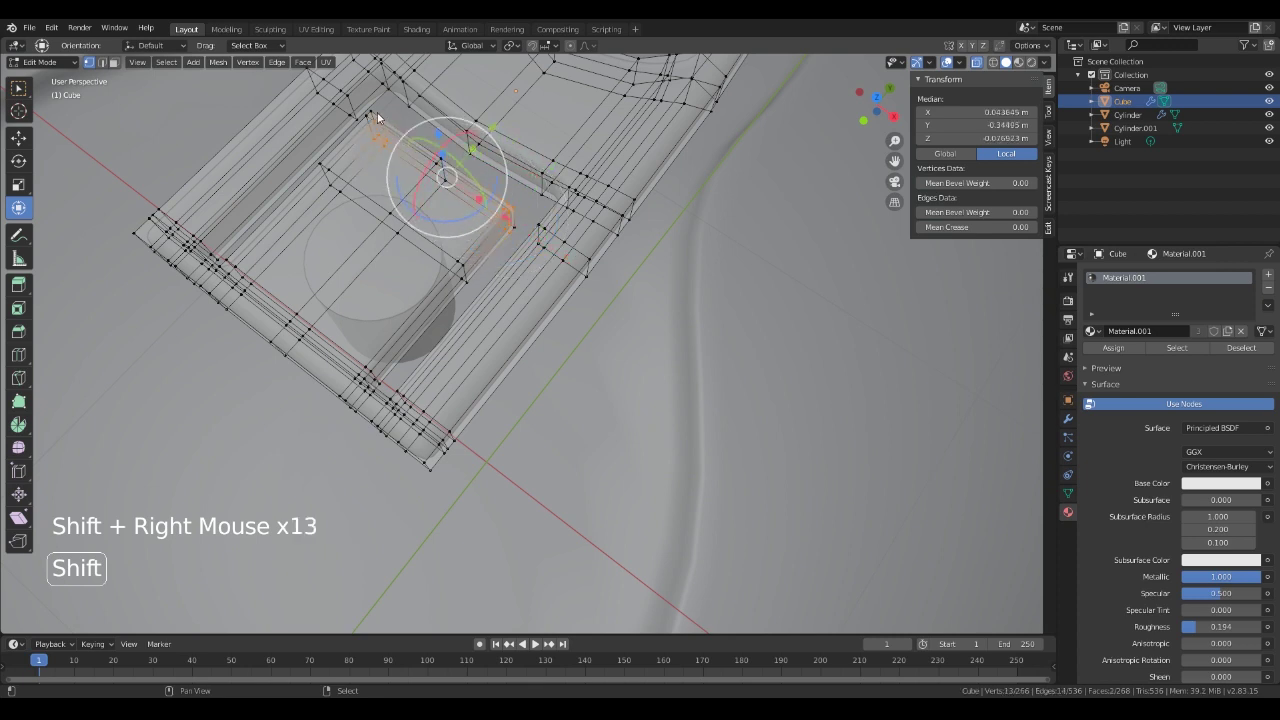
right_click(379, 117, "shift")
right_click(381, 124, "shift")
Include the missing corner vertex and scale both corner groups inward along X to taper the inner panel's free end.
left_click_drag(472, 193, 460, 185)
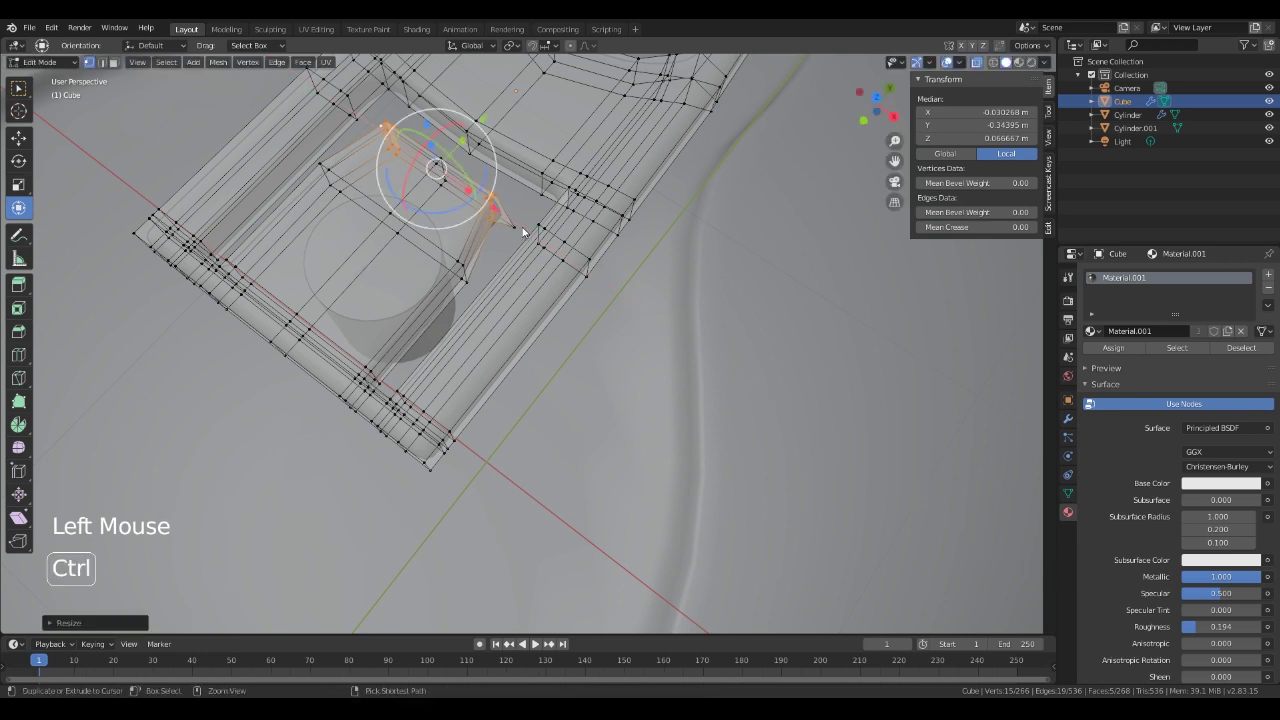
key("ctrl+z")
right_click(475, 190, "shift")
left_click_drag(475, 190, 463, 187)
middle_click_drag(537, 266, 580, 287)
middle_click_drag(625, 360, 622, 355)
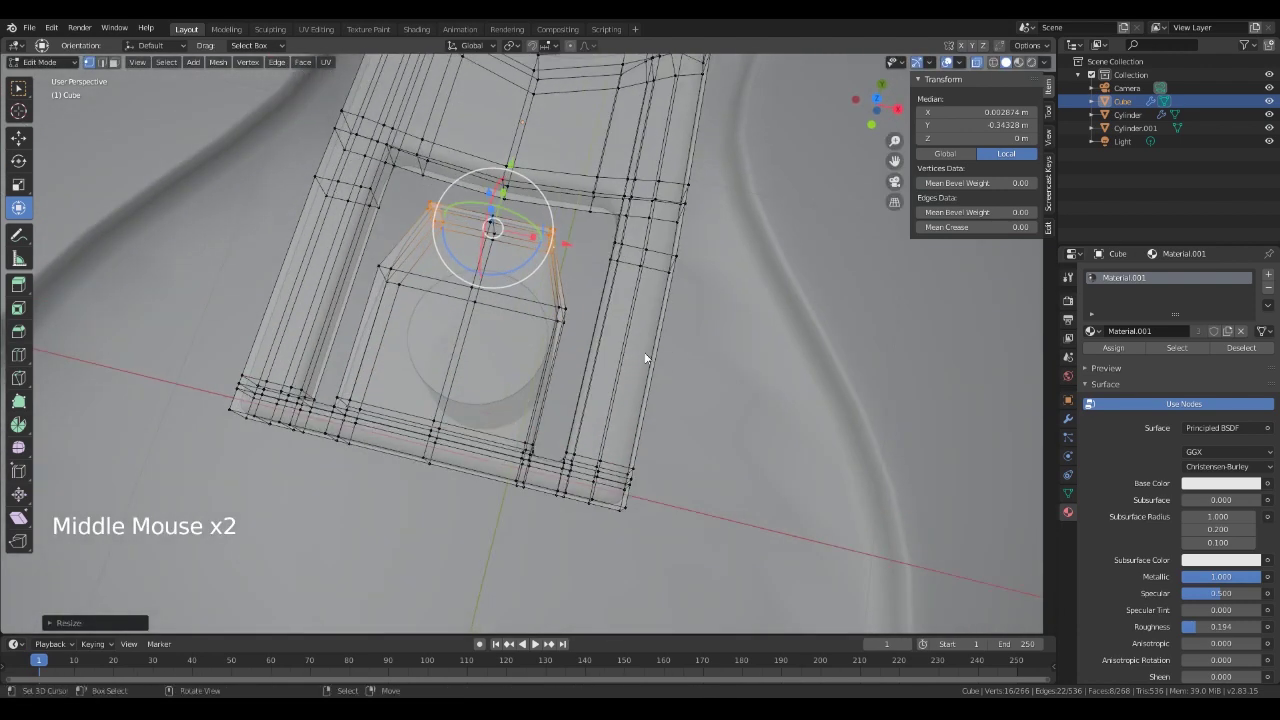
Move the rivet cylinder to about X 0 m, Y -0.049 m on the tab's inner panel and check the lid in Material Preview.
key("Tab")
right_click(510, 335)
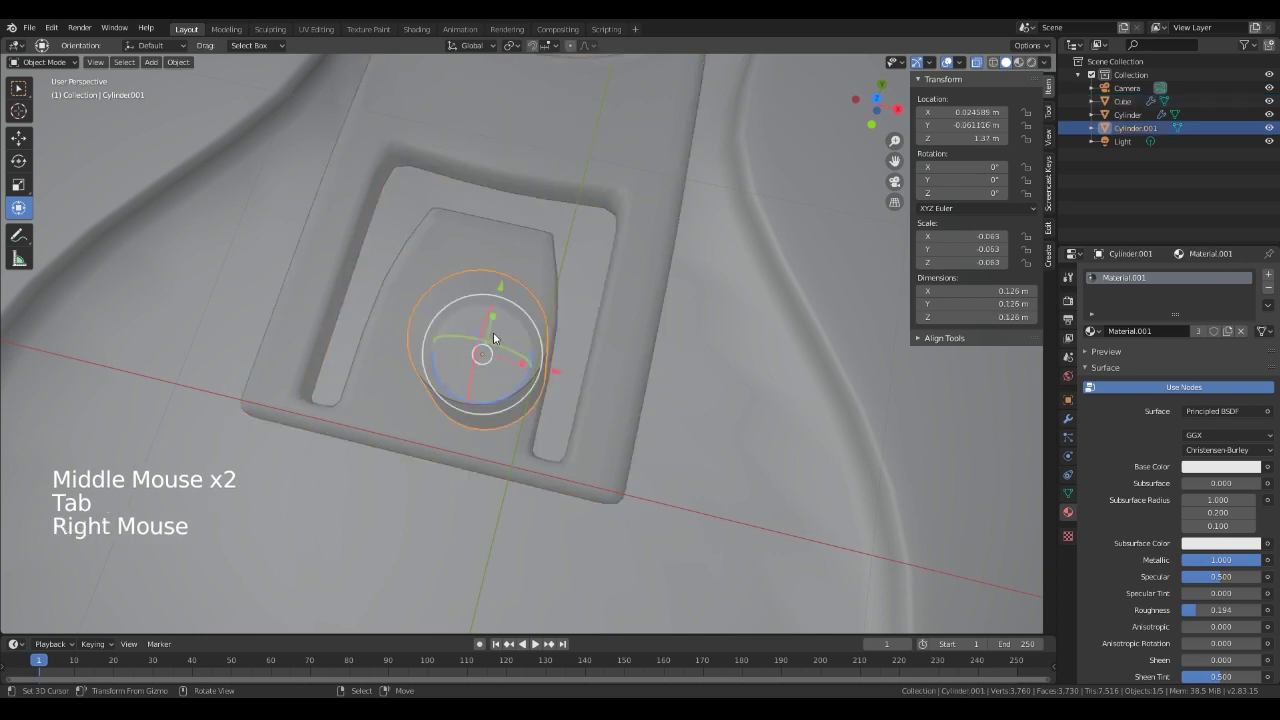
left_click_drag(560, 374, 526, 364)
left_click_drag(486, 296, 482, 277)
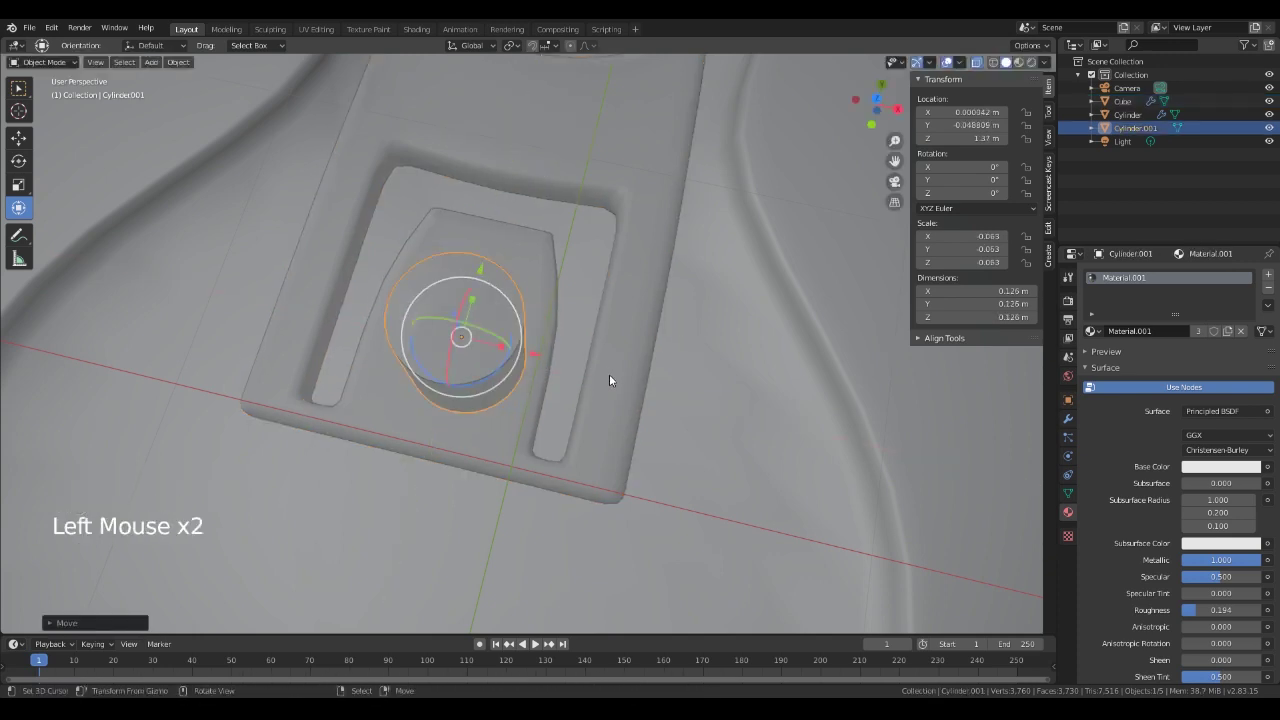
mouse_move(609, 374)
middle_mouse_down()
mouse_move(641, 418)
mouse_move(592, 384)
middle_mouse_up()
scroll(592, 384, "down", 8)
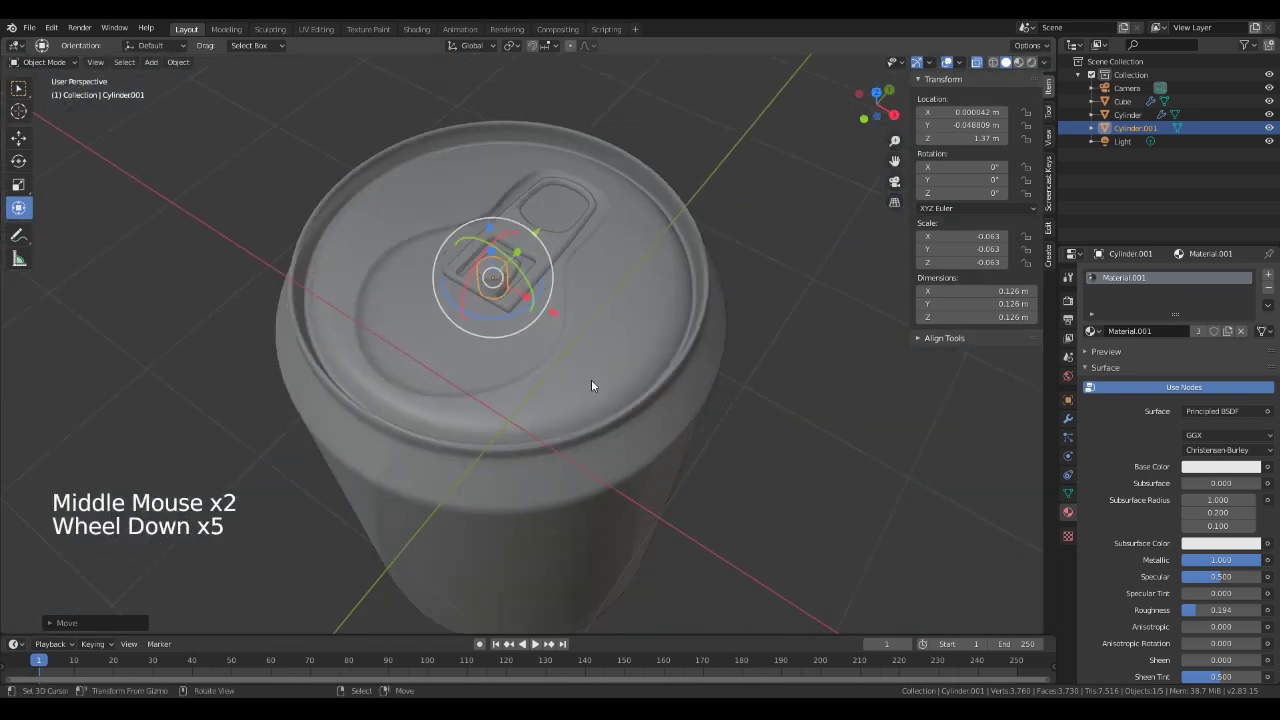
left_click(1018, 62)
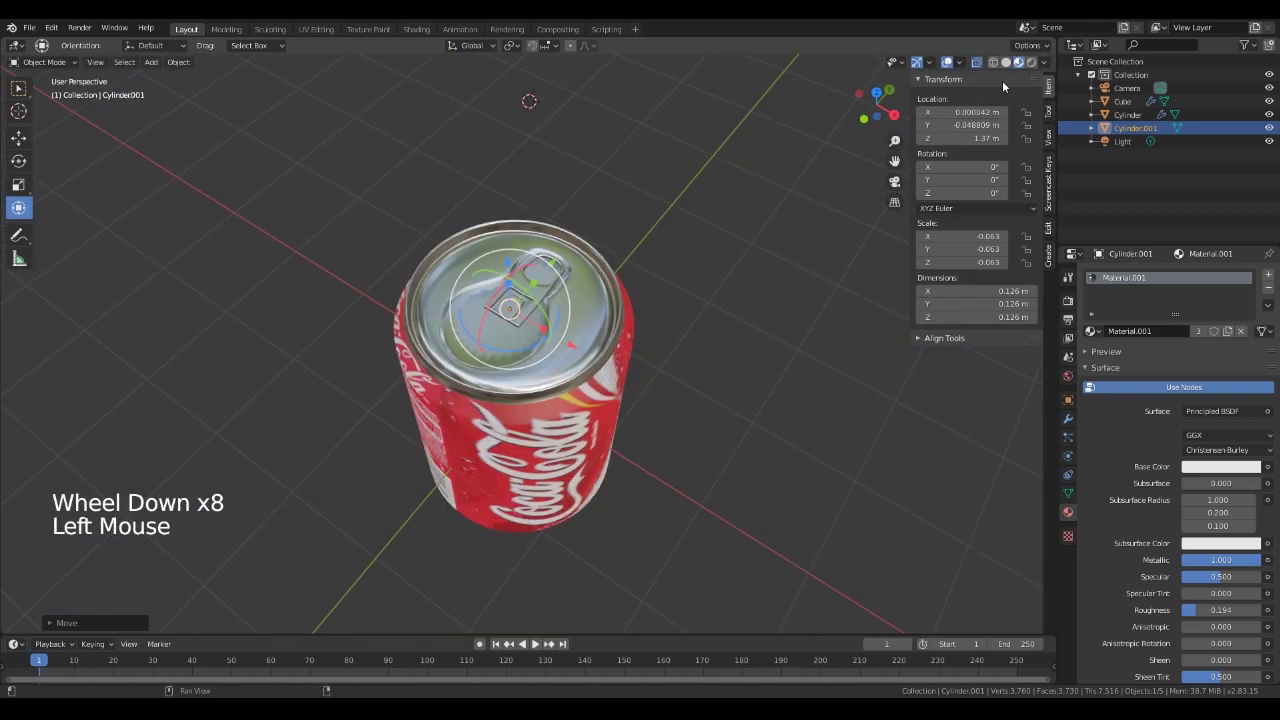
middle_click_drag(704, 360, 931, 103)
scroll(501, 343, "up", 4)
scroll(501, 343, "up", 2)
In solid shading, edit the pull tab's mesh and scale the four outermost corner vertices at its rivet end to about 0.9 along X.
left_click(1006, 62)
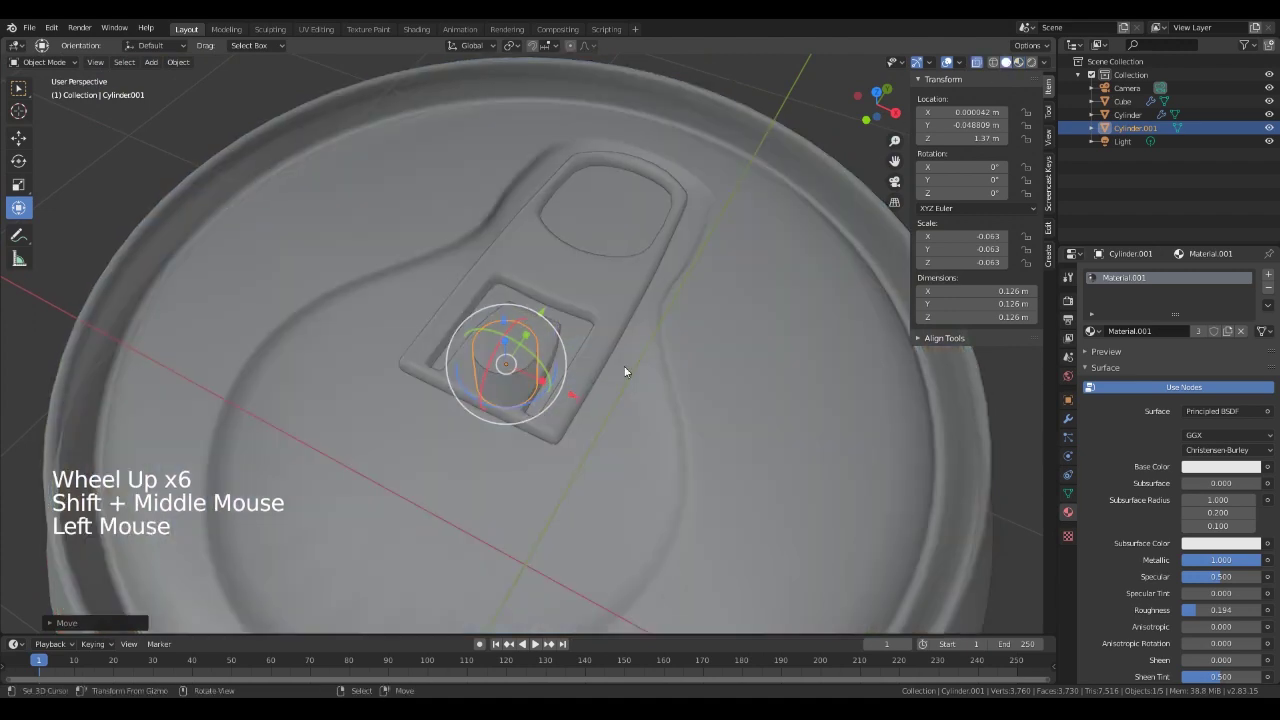
right_click(555, 432)
right_click(555, 432)
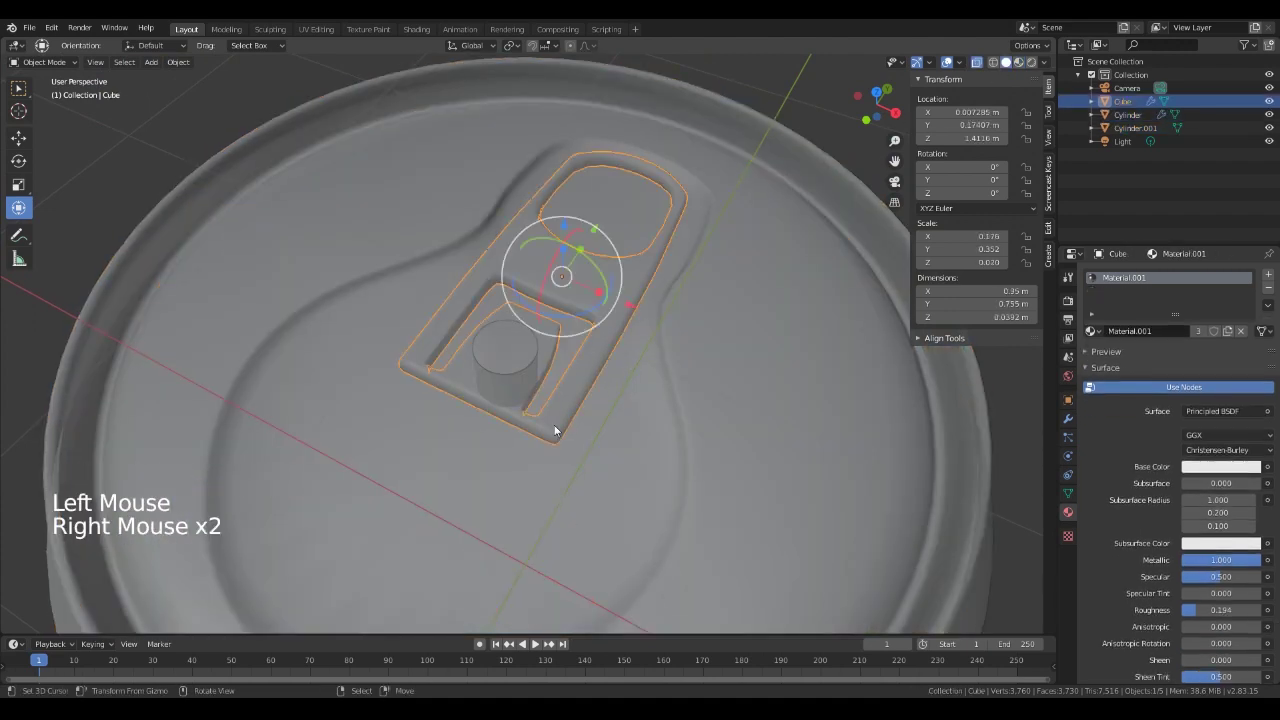
key("Tab")
scroll(579, 454, "up", 2)
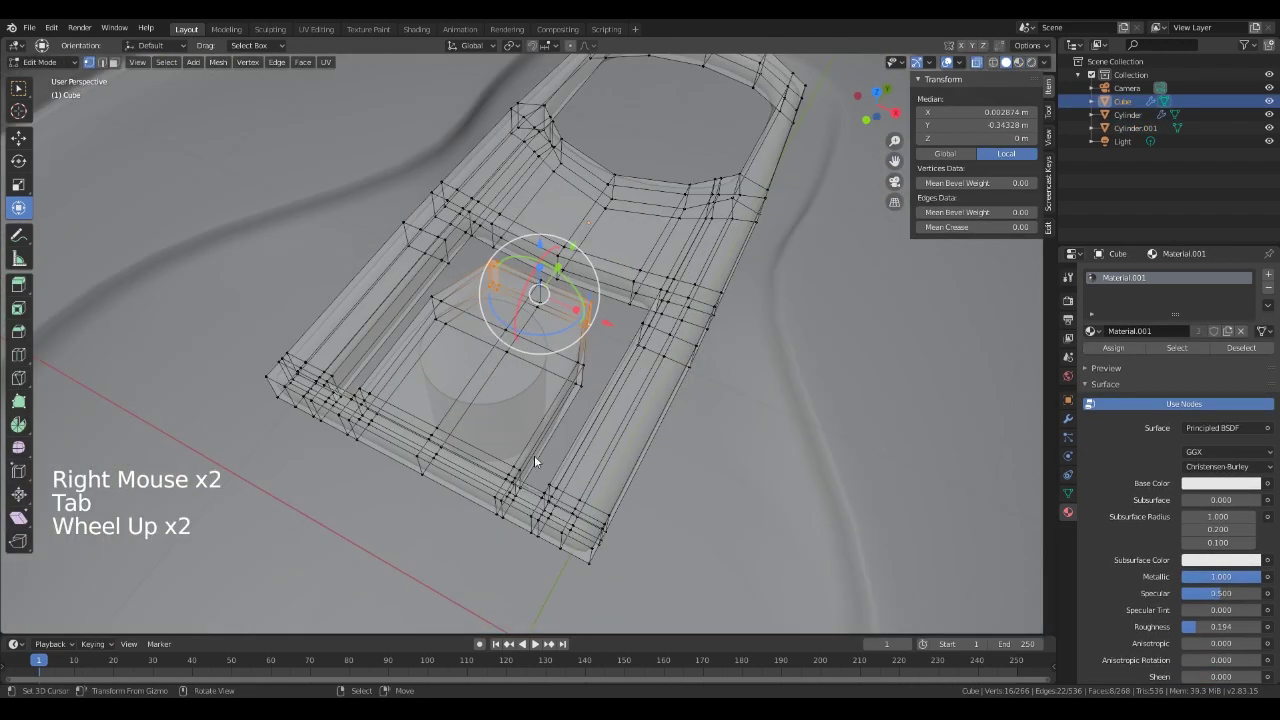
right_click(591, 549)
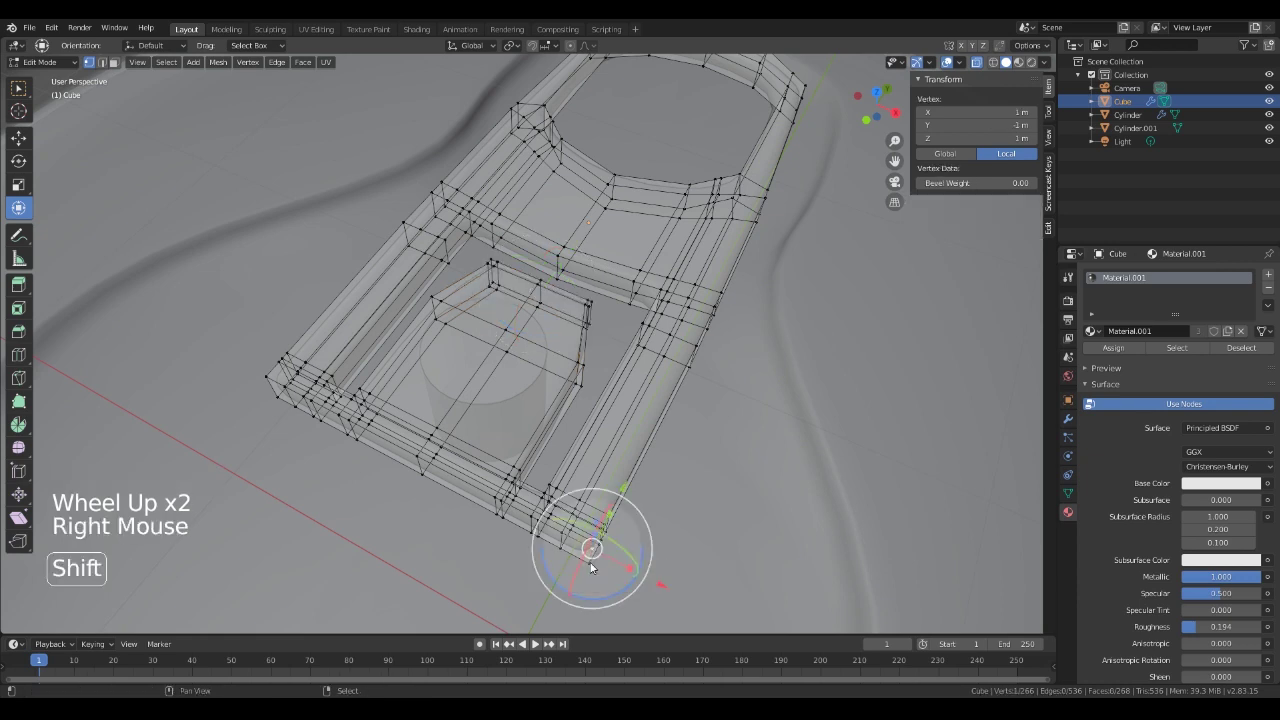
right_click(589, 558, "shift")
right_click(274, 389, "shift")
right_click(280, 392, "shift")
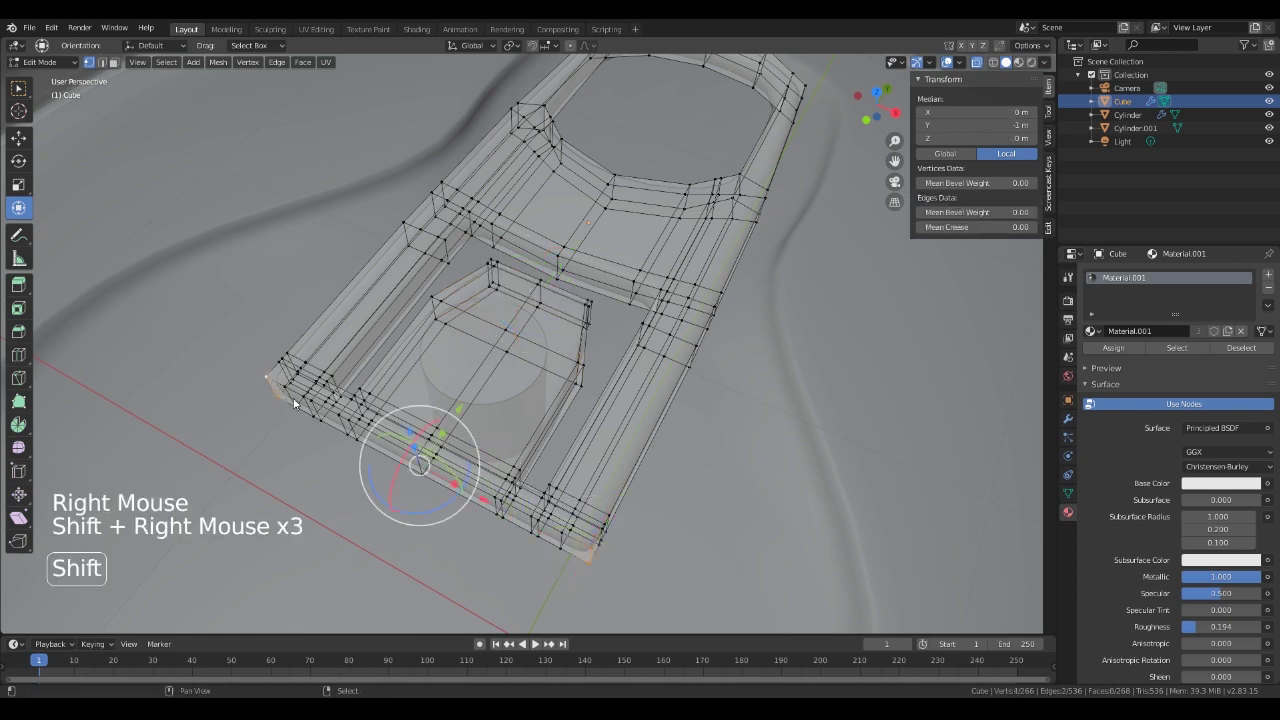
left_click_drag(450, 486, 447, 483)
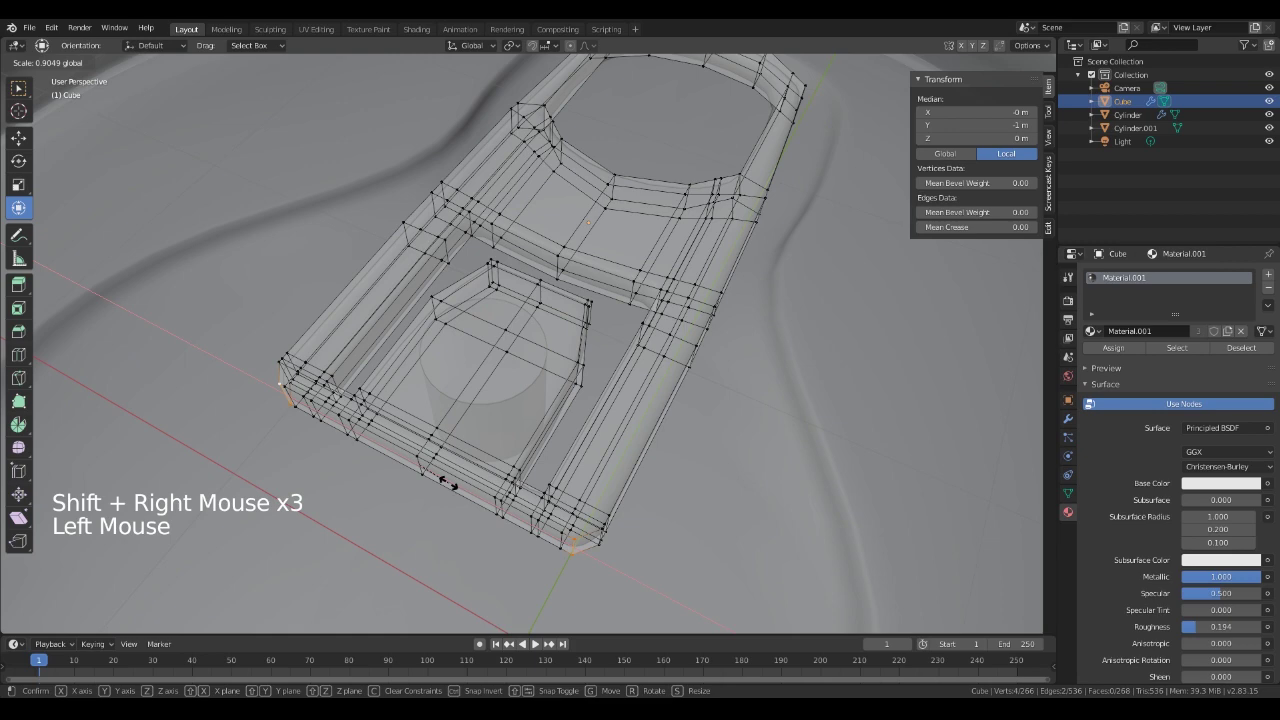
left_click(447, 483)
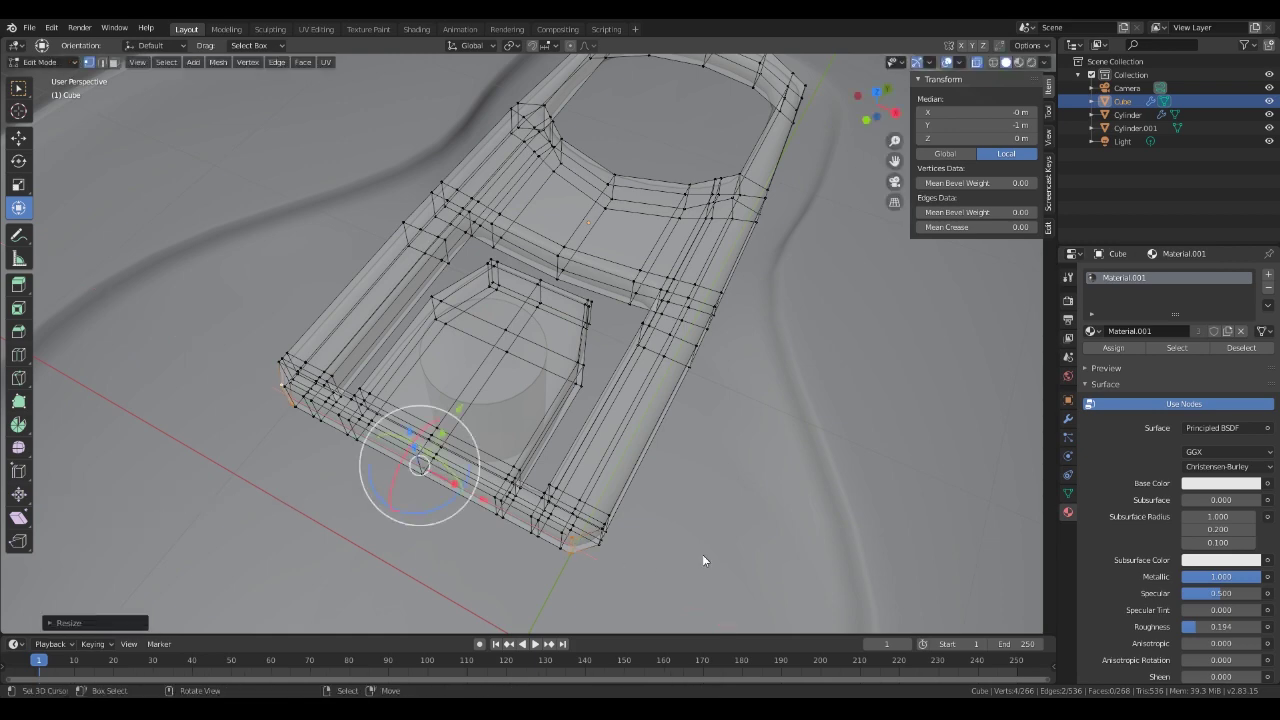
Circle-select both corner regions at the tab's rivet end and scale them inward along X to narrow that end.
middle_click_drag(703, 558, 705, 518)
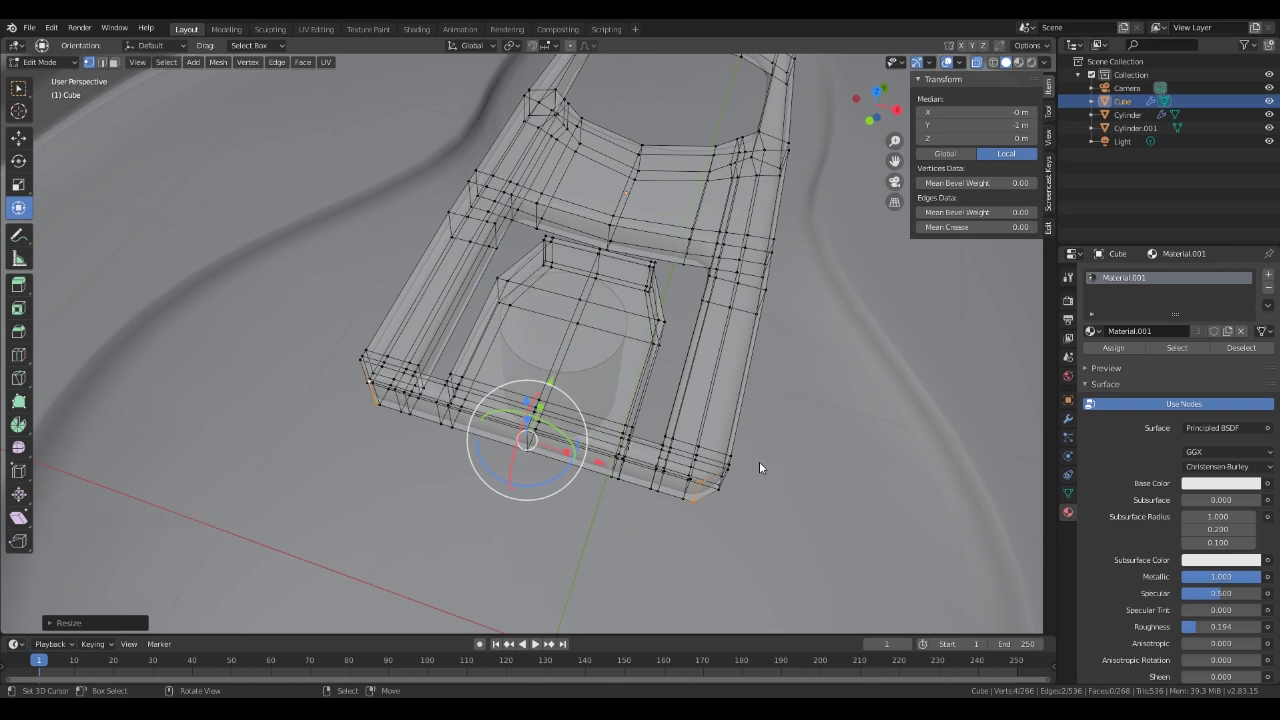
key("c")
mouse_move(737, 480)
left_mouse_down()
mouse_move(674, 450)
mouse_move(661, 494)
mouse_move(740, 496)
left_mouse_up()
mouse_move(396, 426)
left_mouse_down()
mouse_move(409, 372)
mouse_move(415, 389)
mouse_move(406, 367)
mouse_move(372, 361)
mouse_move(366, 405)
left_mouse_up()
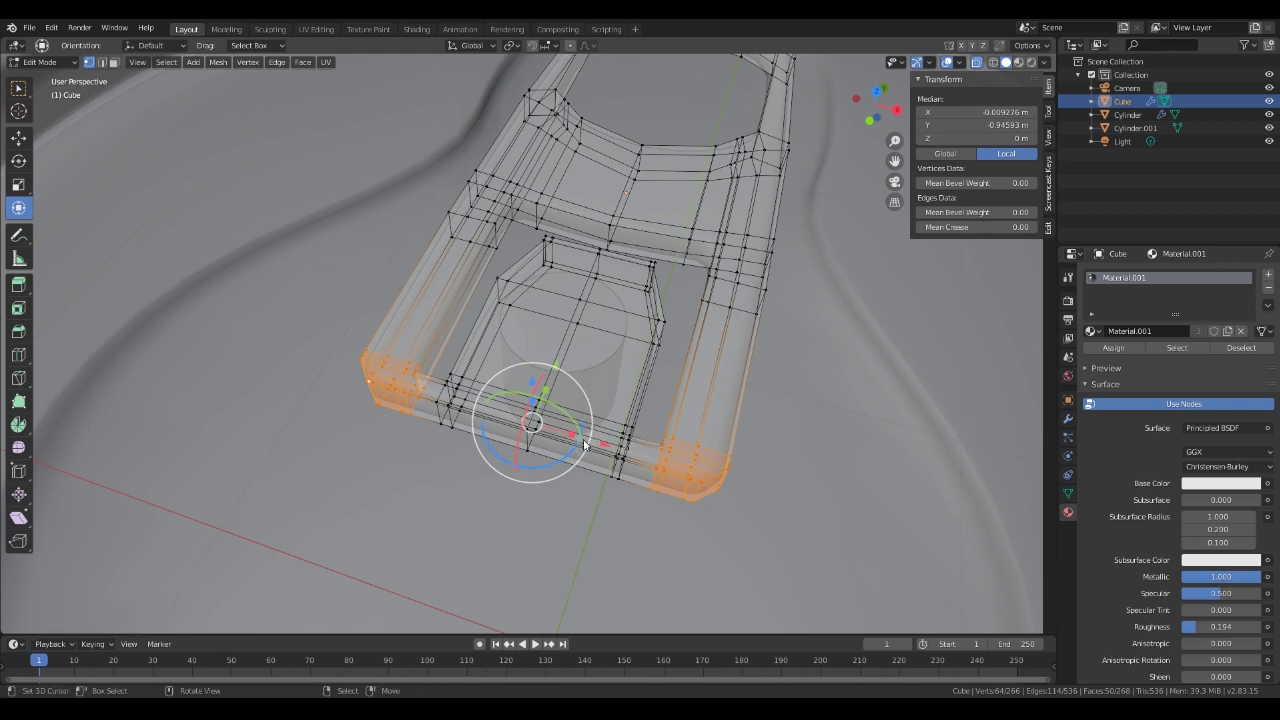
key("s")
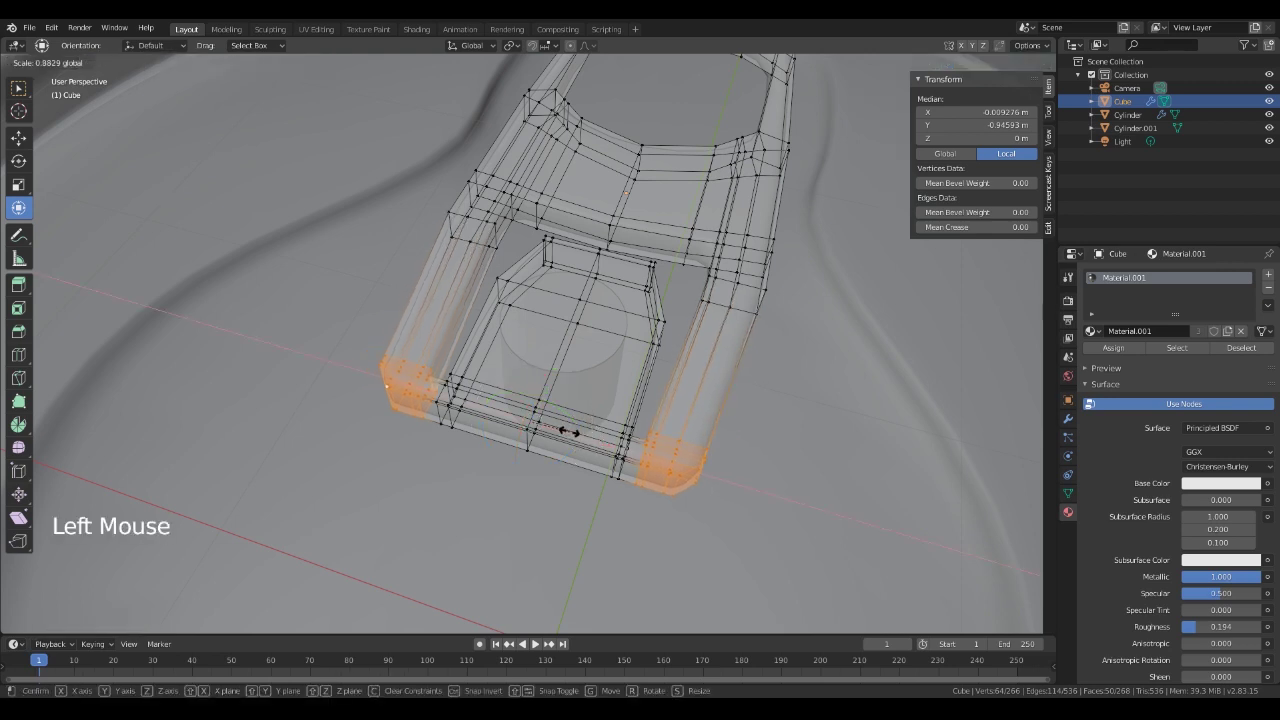
left_click(567, 430)
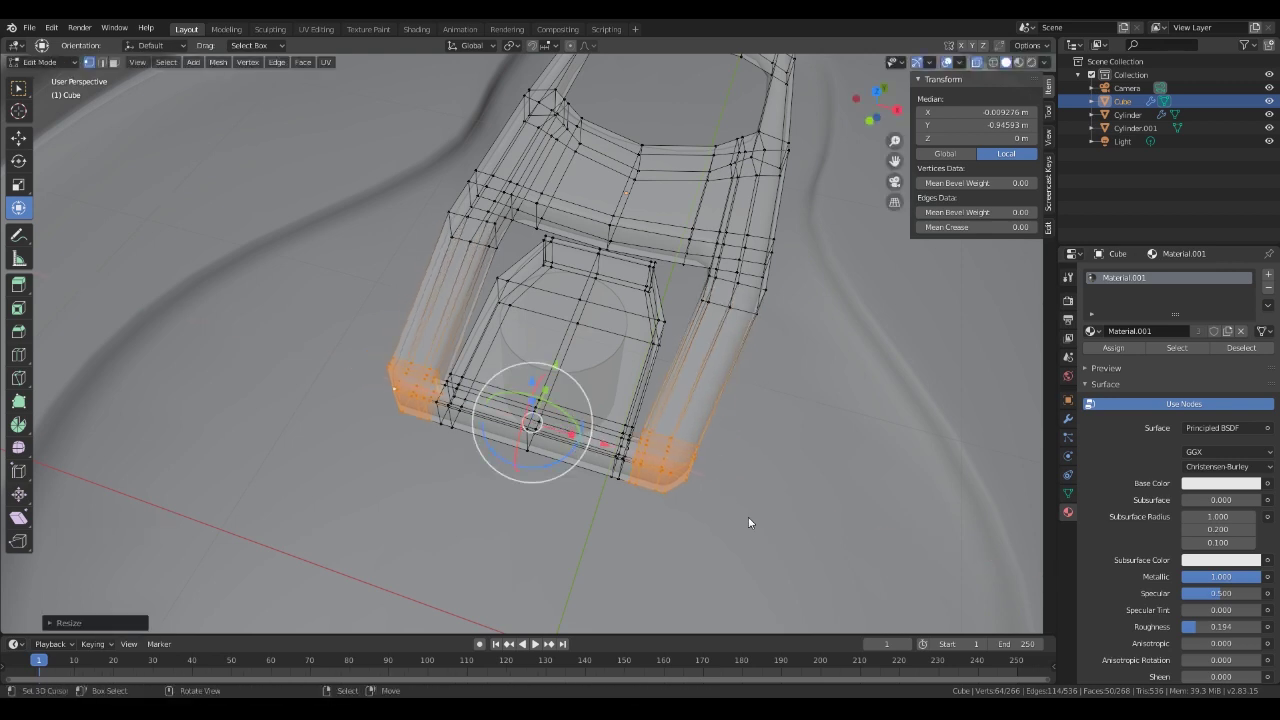
Inspect the whole can in Material Preview and switch the viewport to Rendered shading.
key("Tab")
scroll(757, 514, "down", 4)
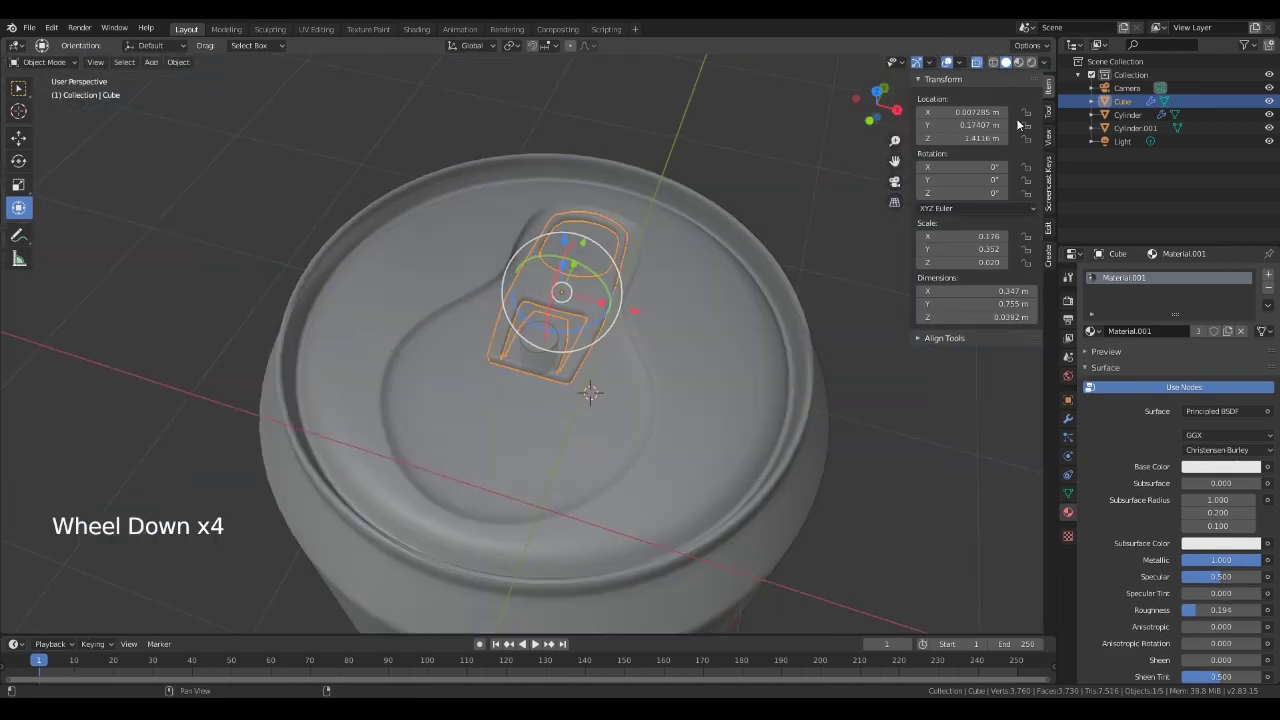
left_click(1019, 63)
mouse_move(728, 400)
middle_mouse_down()
mouse_move(671, 429)
mouse_move(492, 434)
mouse_move(850, 431)
mouse_move(645, 449)
mouse_move(548, 418)
mouse_move(563, 420)
mouse_move(518, 472)
mouse_move(459, 464)
middle_mouse_up()
scroll(640, 428, "down", 7)
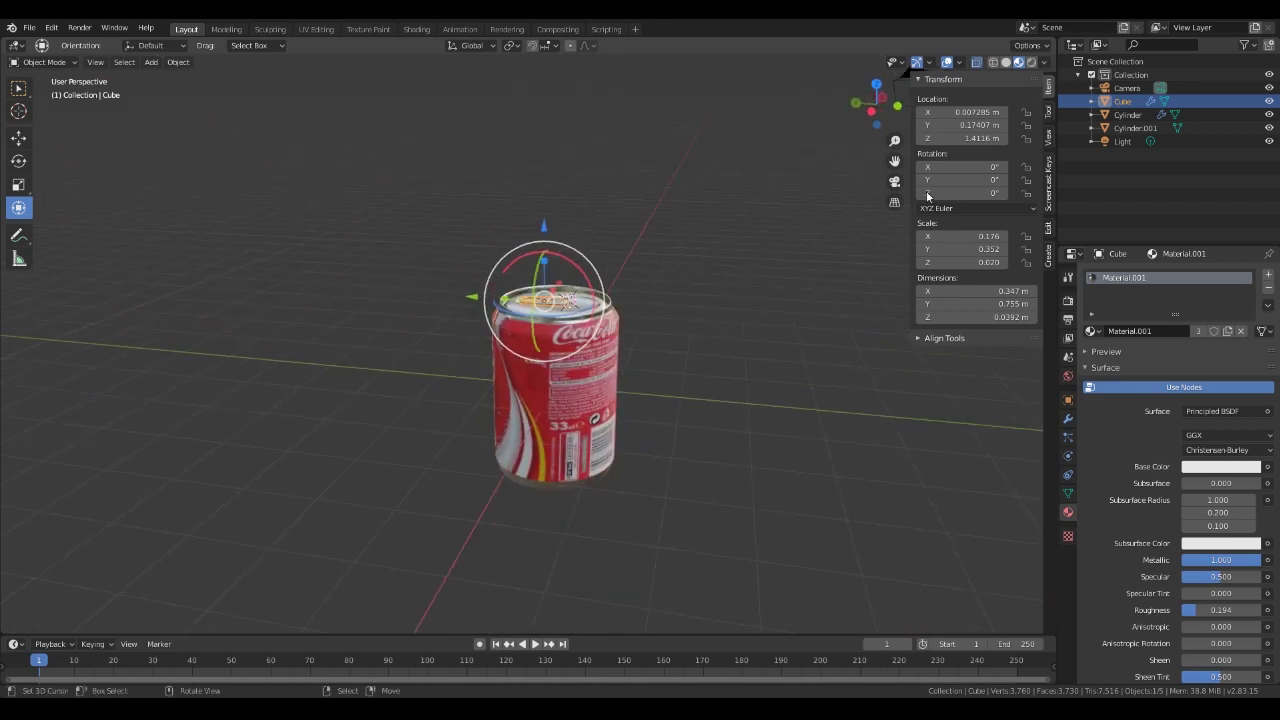
left_click(1031, 62)
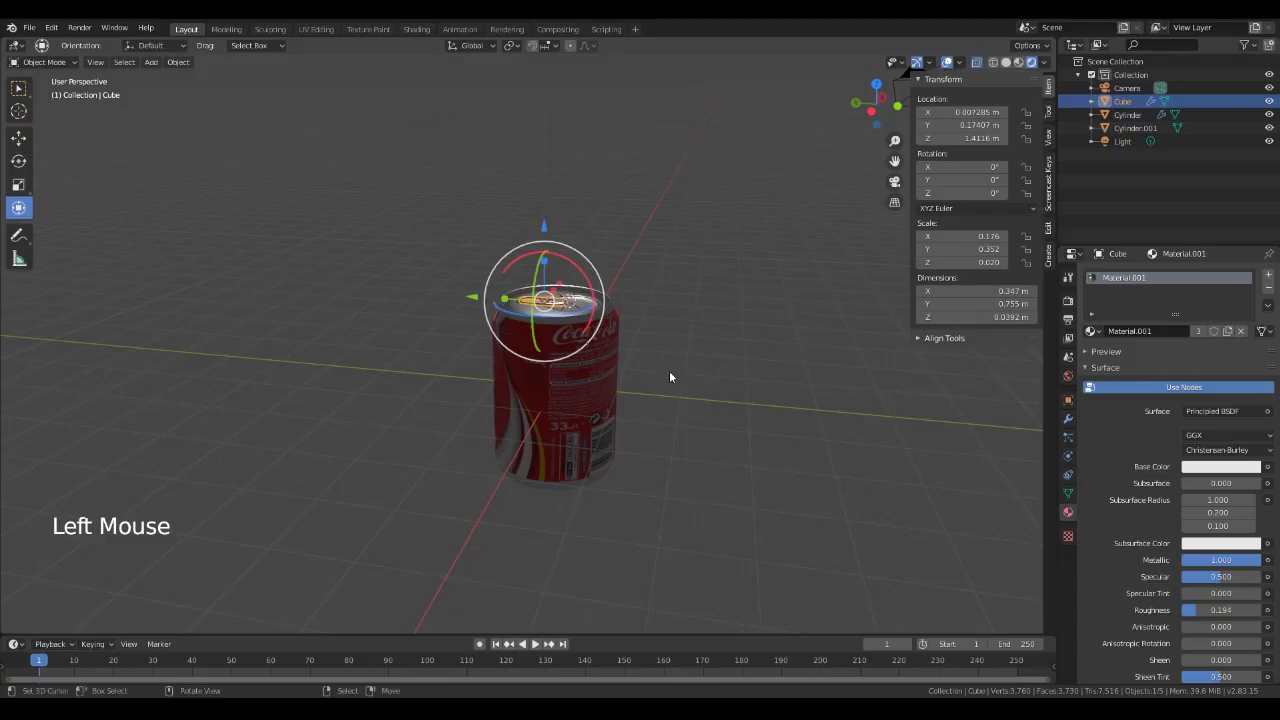
Add a plane beneath the can and scale it to about 28.1 m square as a floor.
key("shift+a")
mouse_move(669, 371)
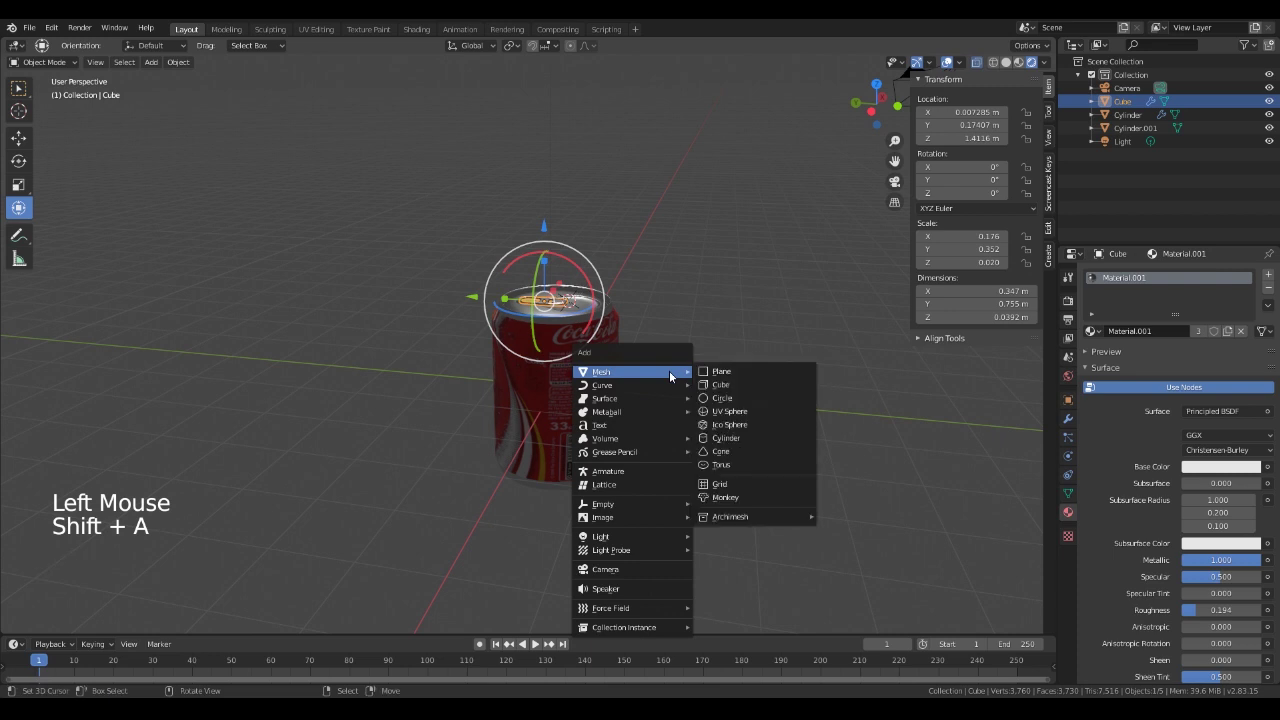
left_click(729, 376)
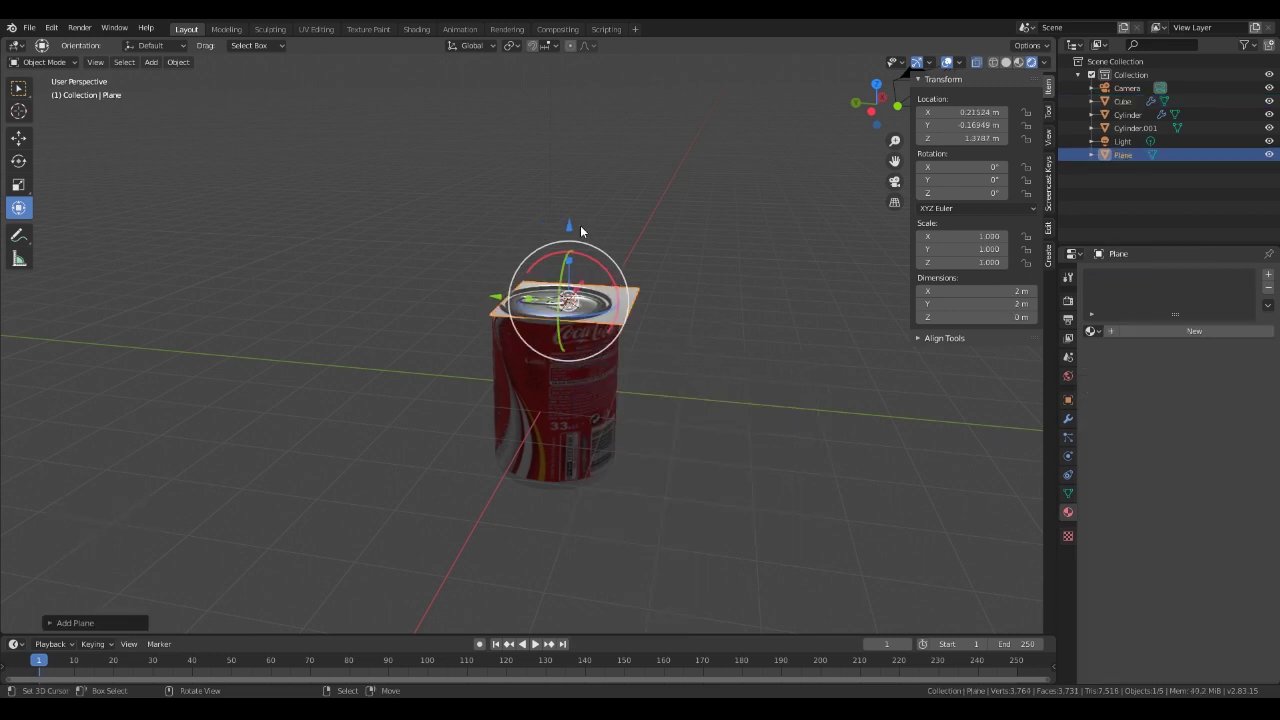
left_click_drag(569, 226, 560, 403)
key("s")
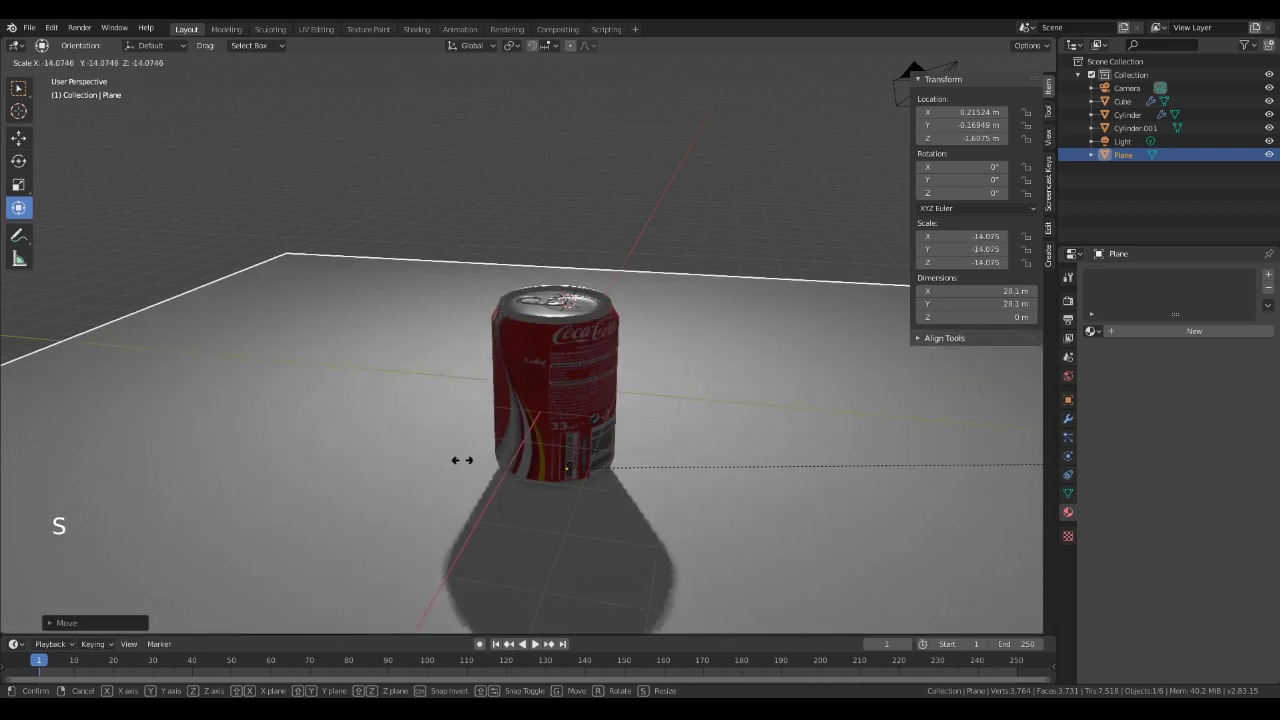
left_click(450, 460)
middle_click_drag(322, 477, 681, 493)
middle_click_drag(580, 498, 571, 335)
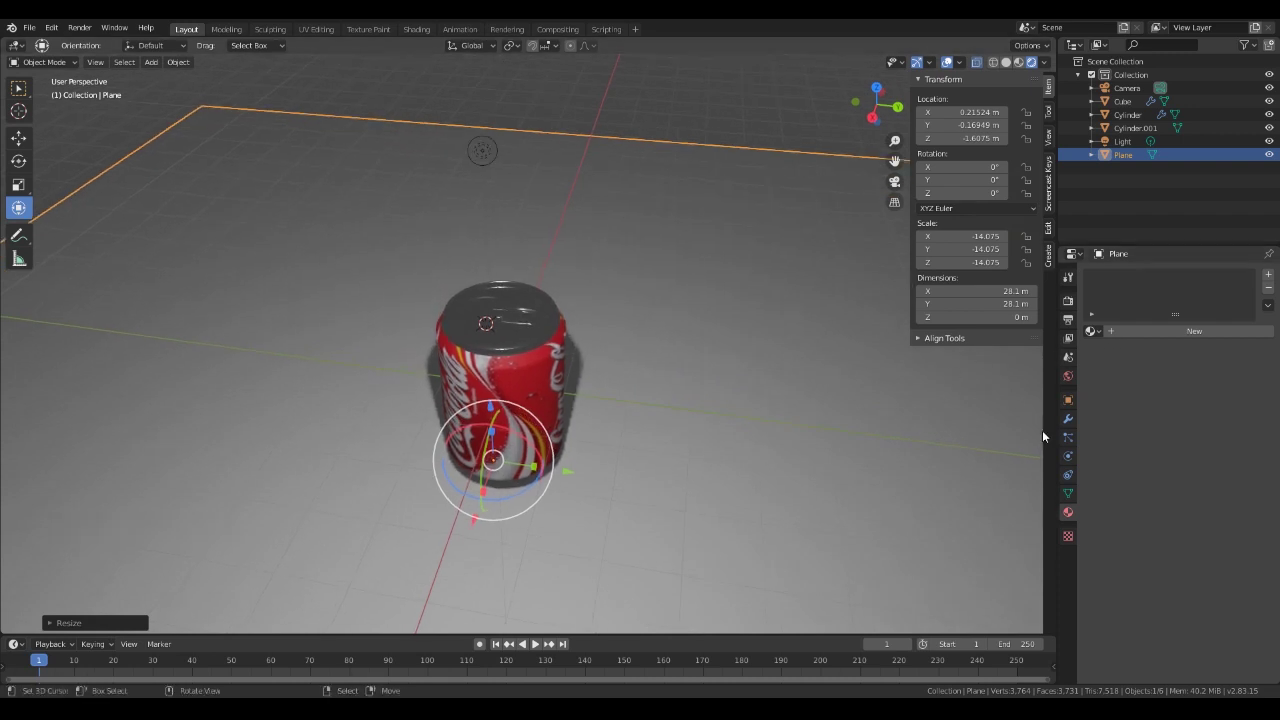
Enable Ambient Occlusion and Bloom for the Eevee render and set the Ambient Occlusion distance to 0.35 m.
left_click(1068, 301)
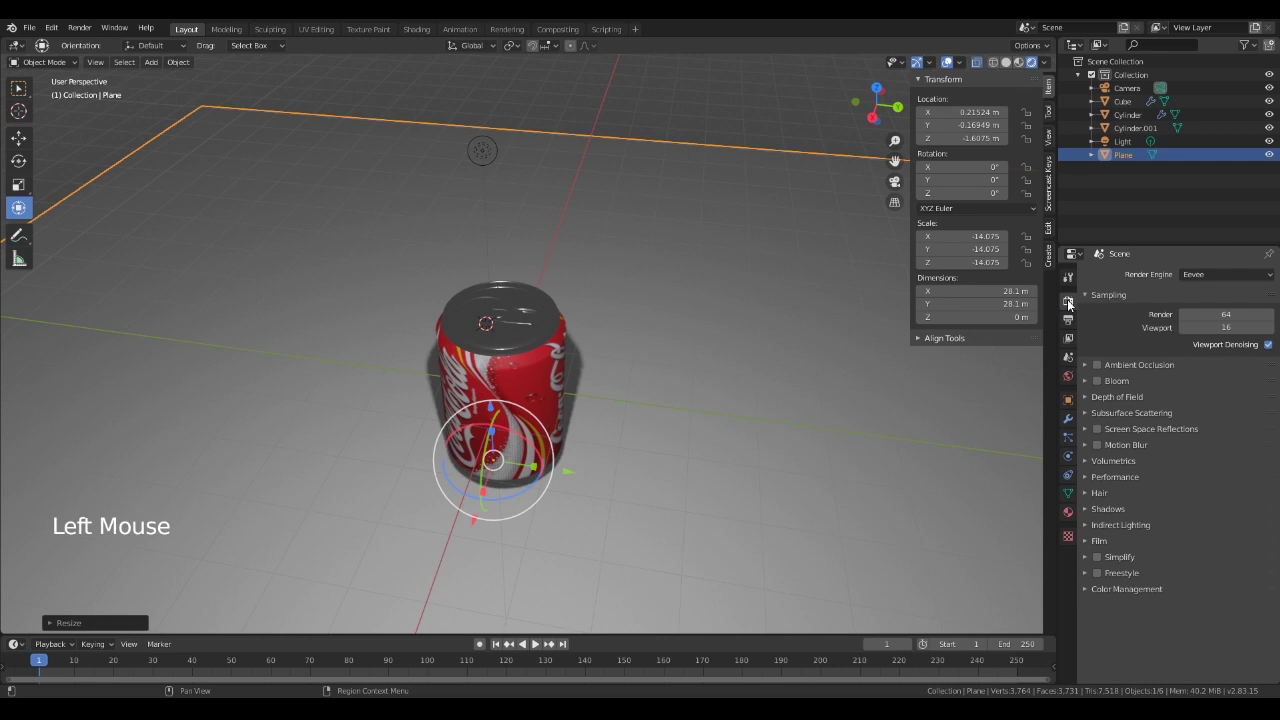
left_click(1097, 366)
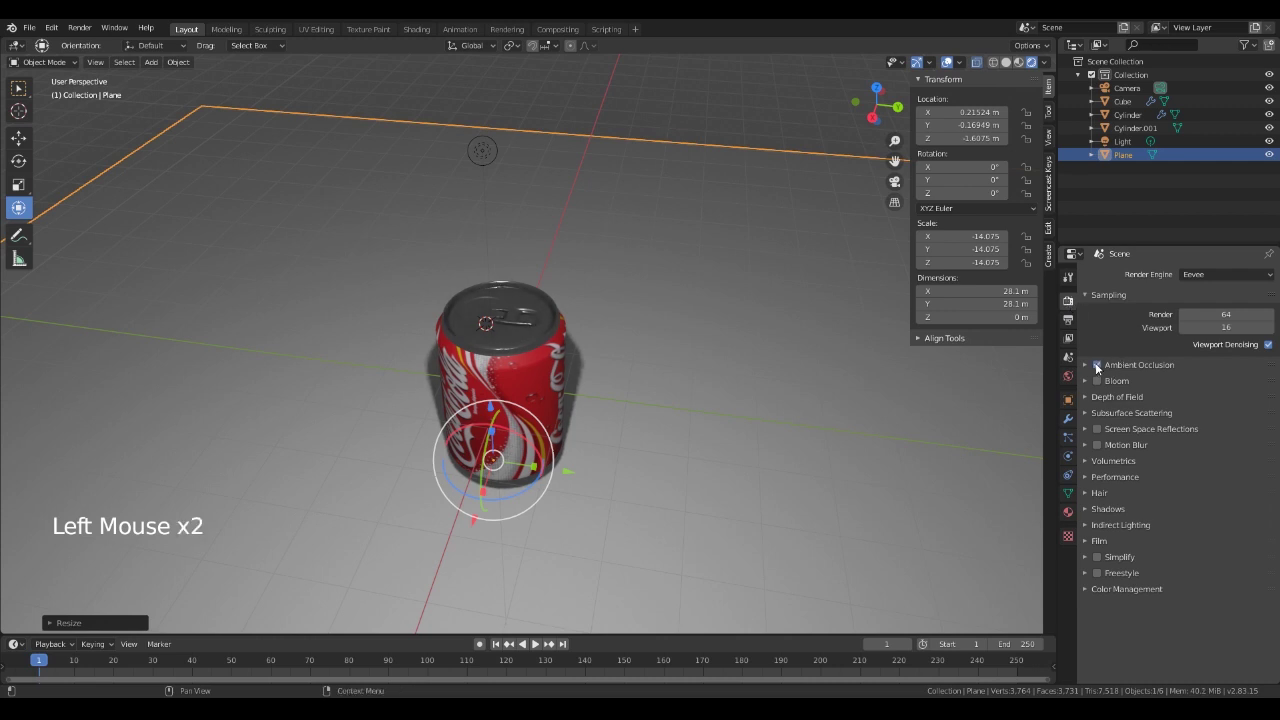
left_click(1084, 415)
left_click(1084, 415)
left_click(1085, 365)
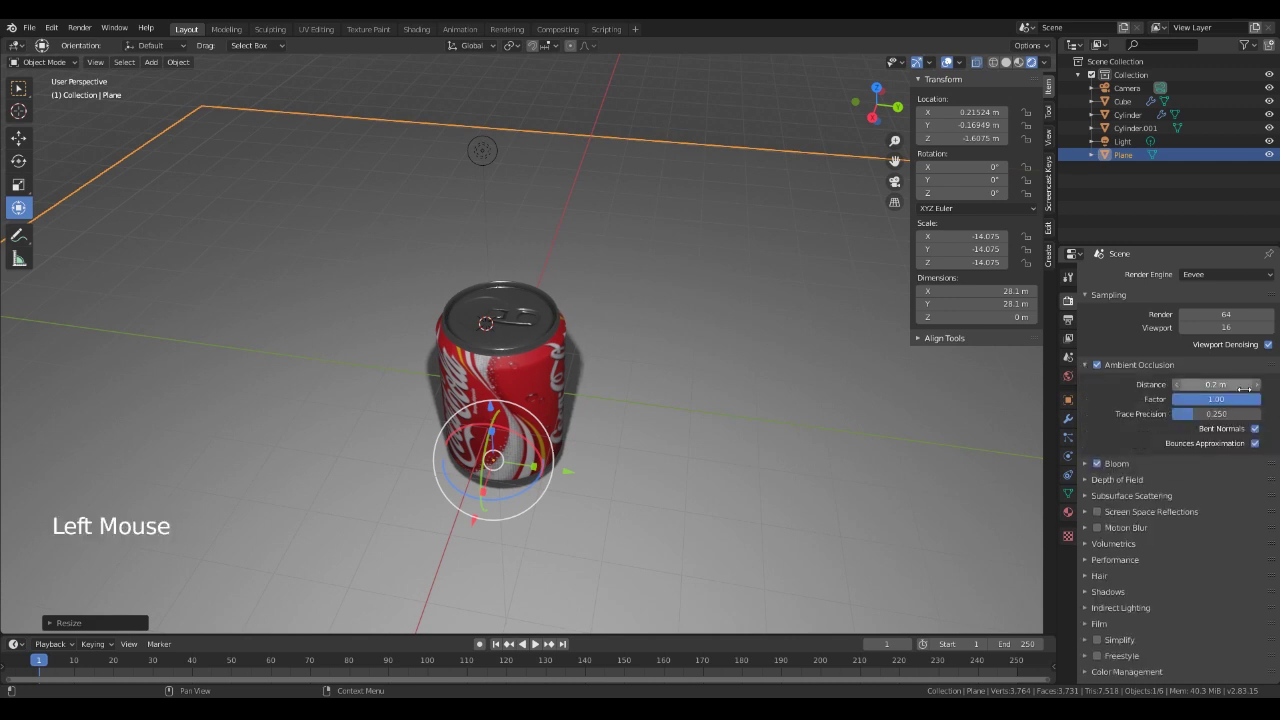
double_click(1214, 384)
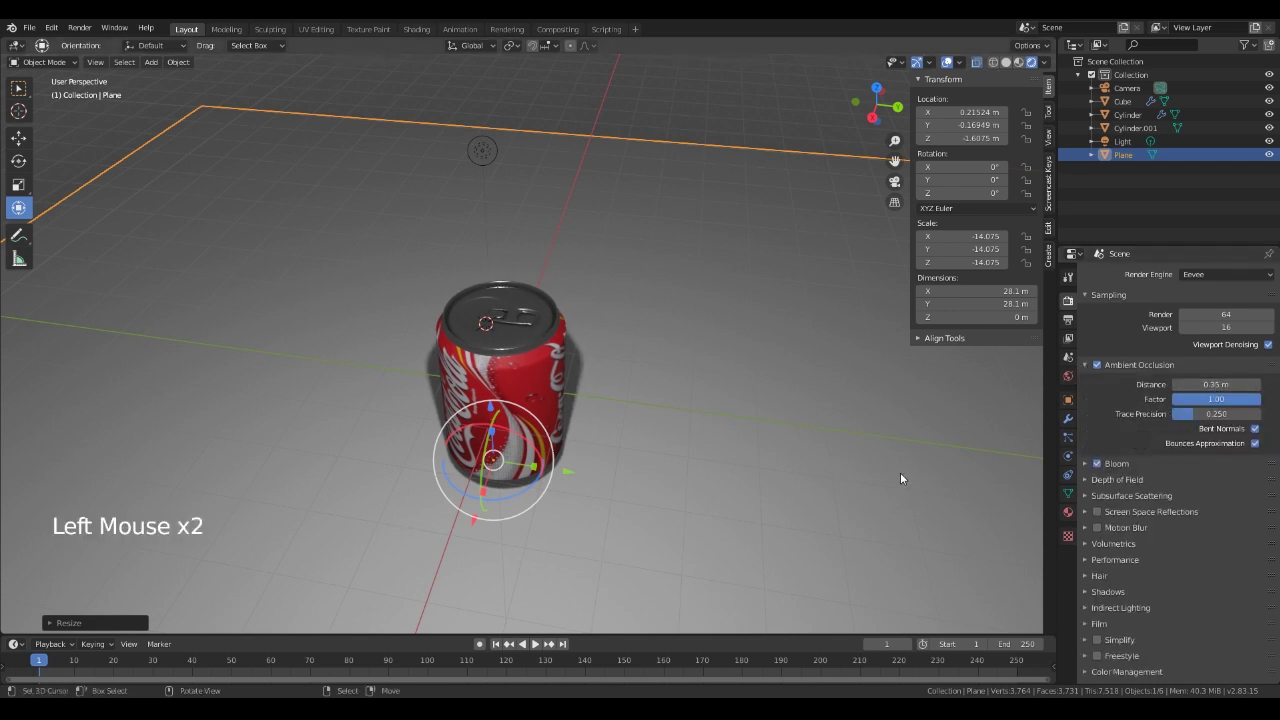
middle_click_drag(873, 468, 761, 479)
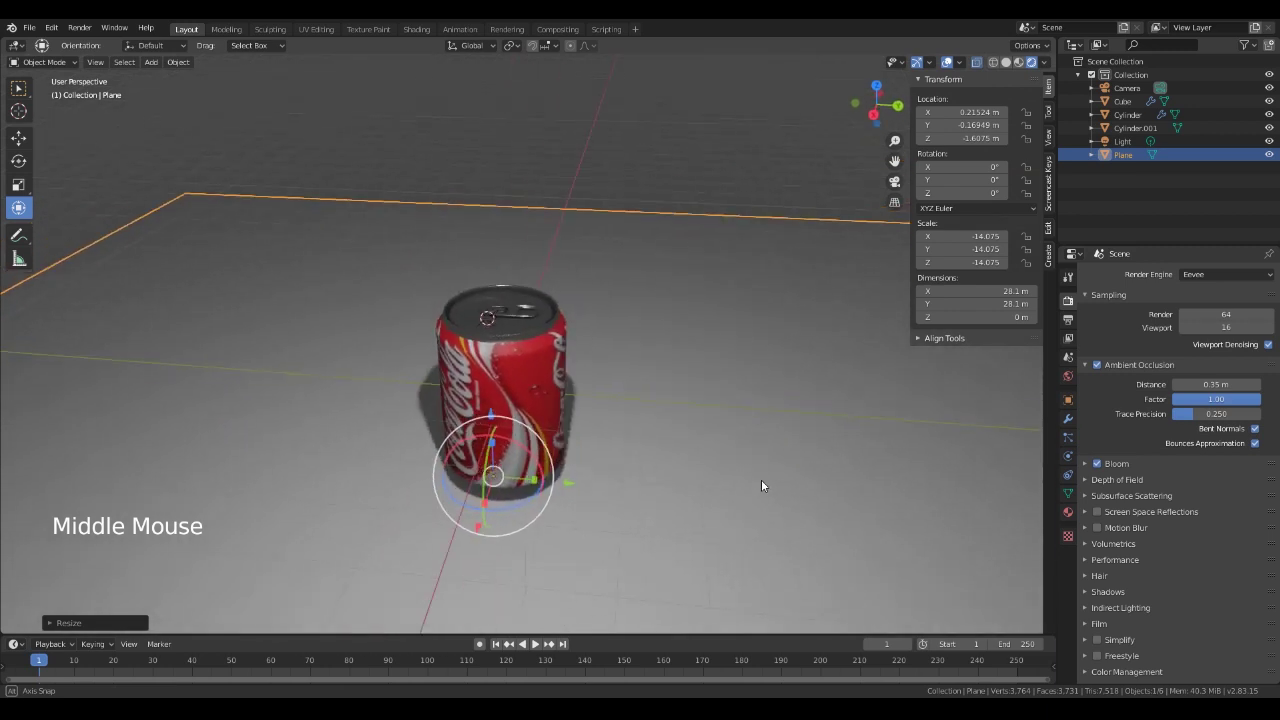
Assign an Environment Texture to the world background's color.
left_click(1068, 376)
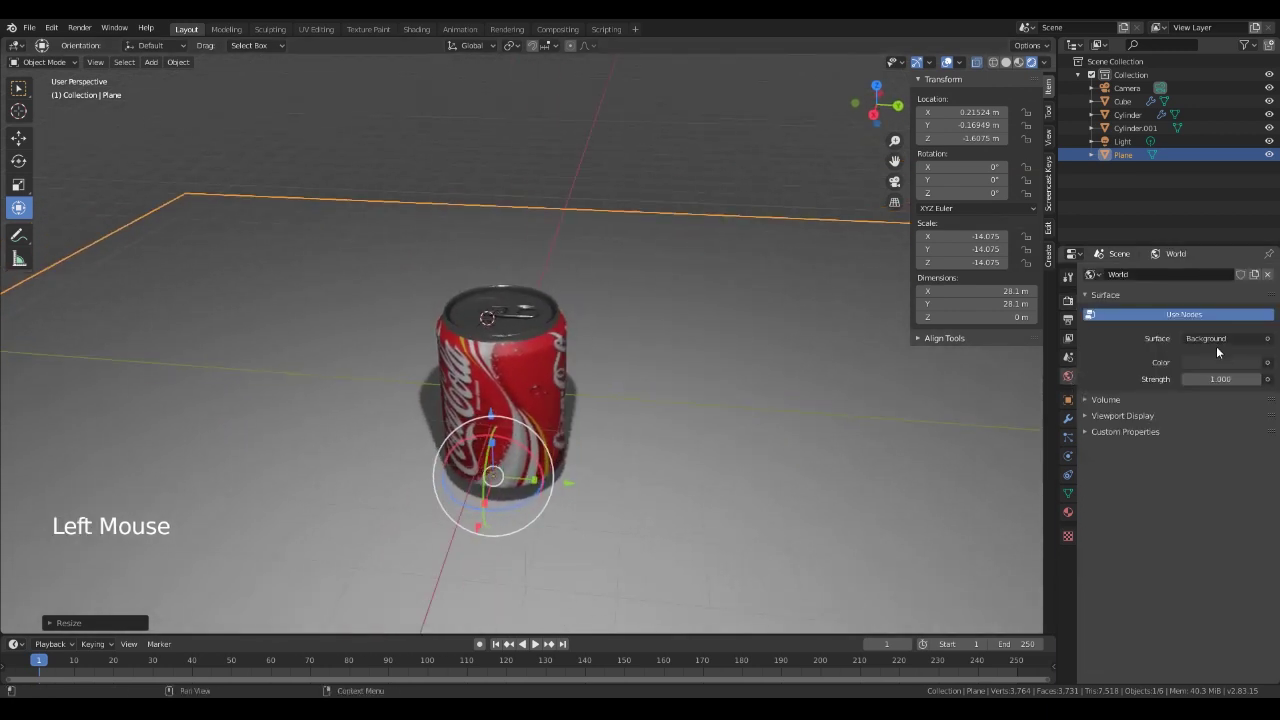
left_click(1266, 340)
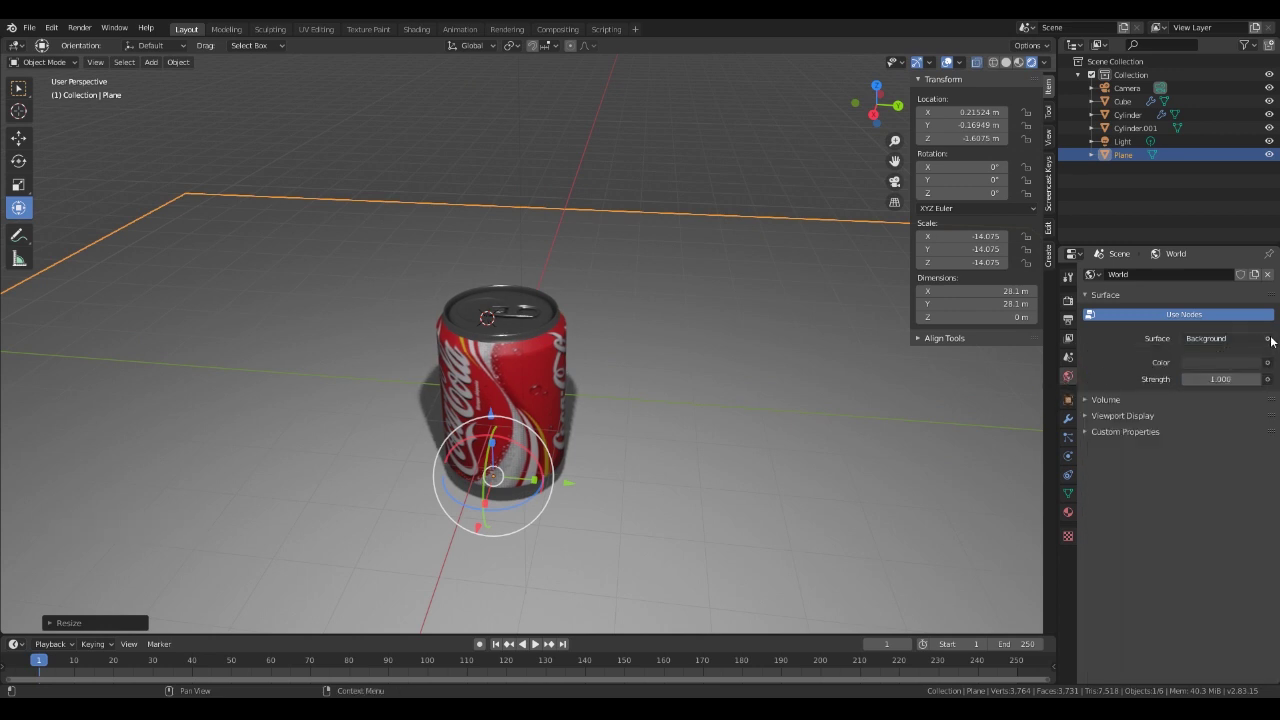
left_click(1228, 318)
left_click(1228, 318)
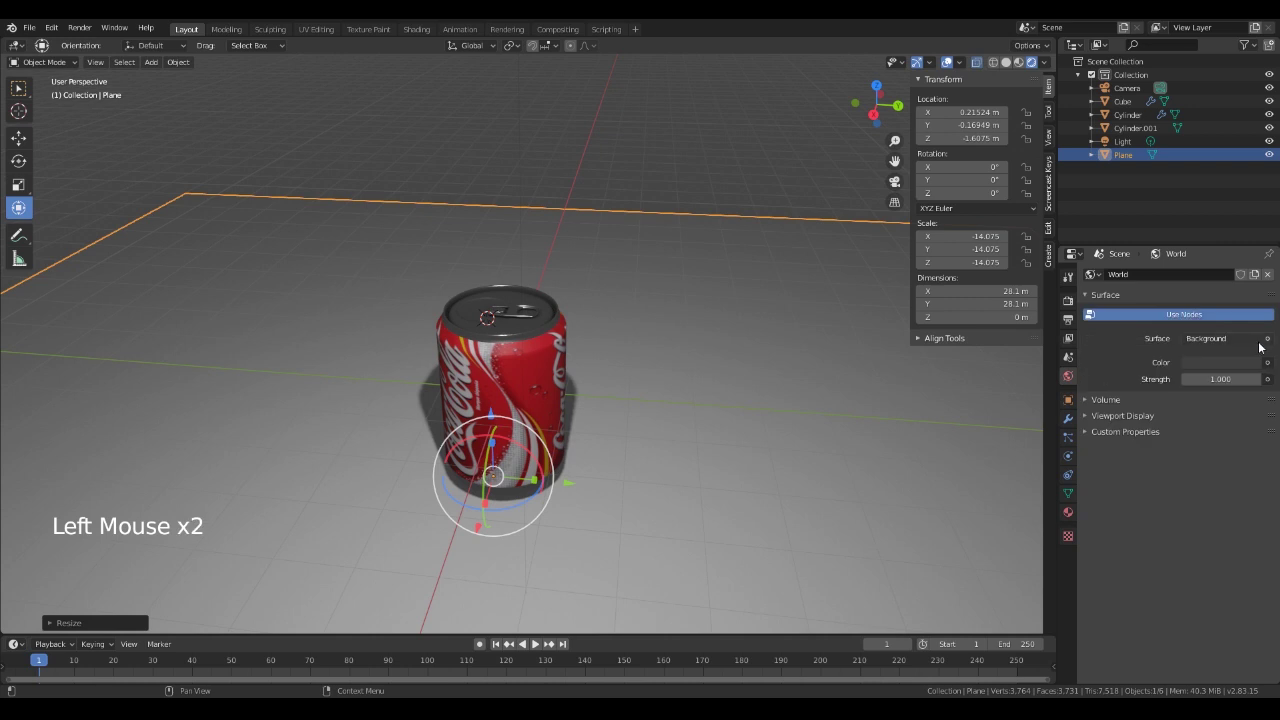
left_click(1268, 340)
left_click(1265, 364)
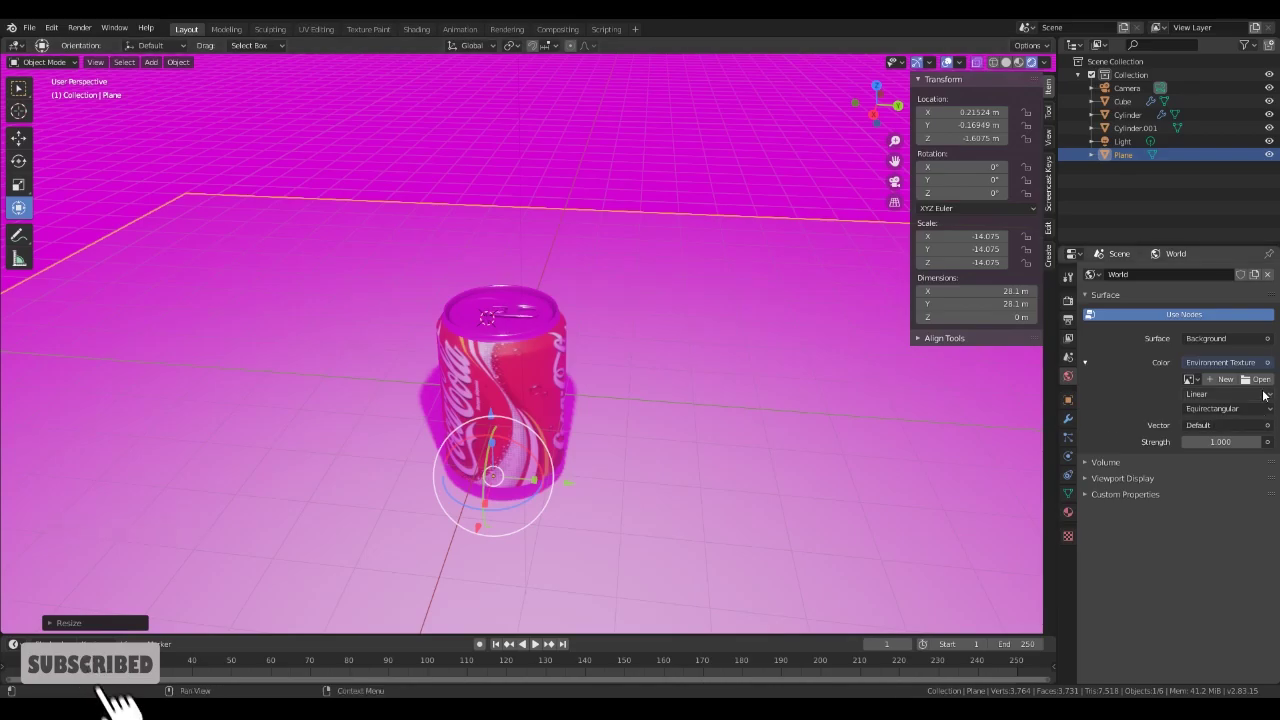
Load lebombo_2k.hdr from the Downloads folder as the world's environment texture.
left_click(1262, 380)
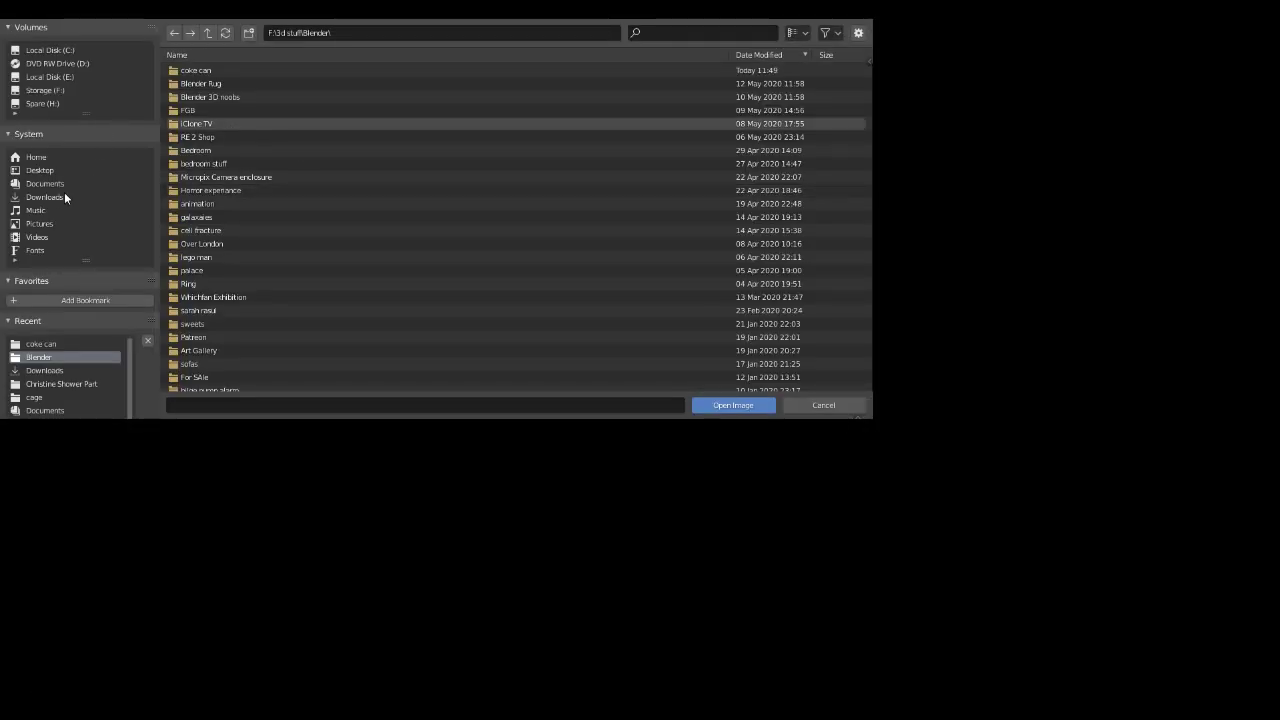
left_click(43, 198)
scroll(584, 248, "down", 5)
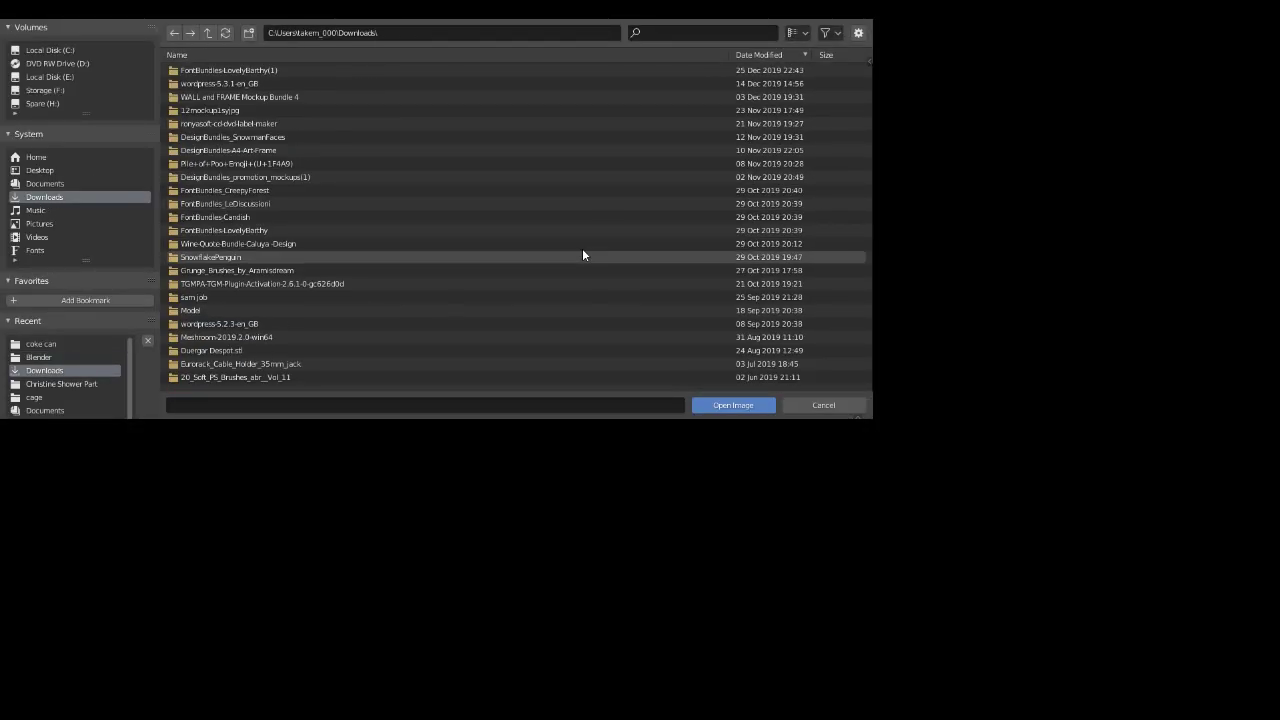
scroll(583, 257, "down", 10)
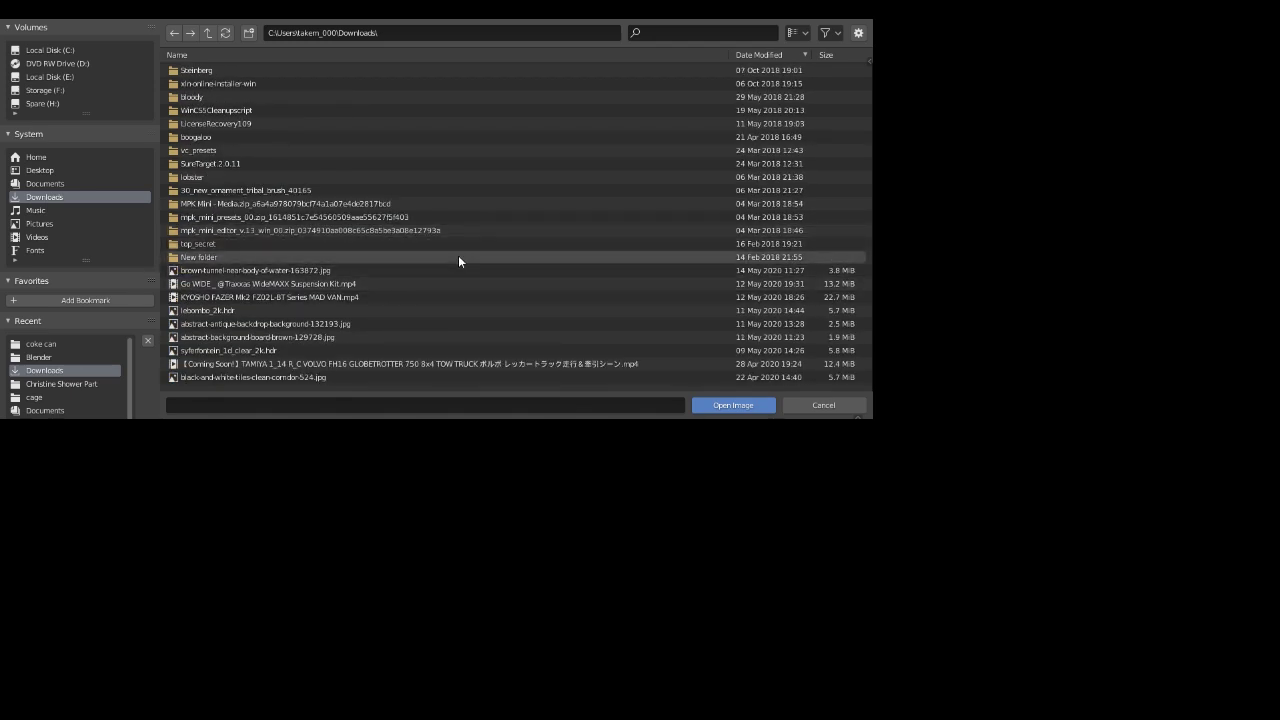
left_click(225, 311)
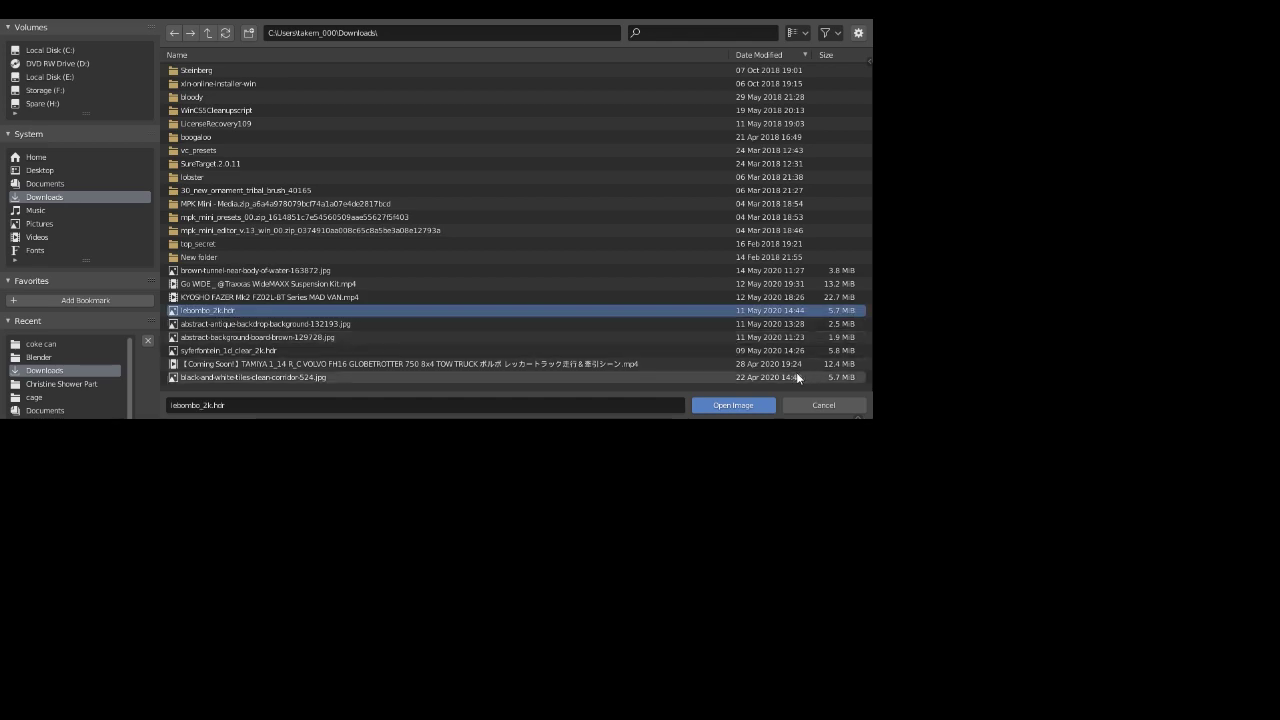
key("Return")
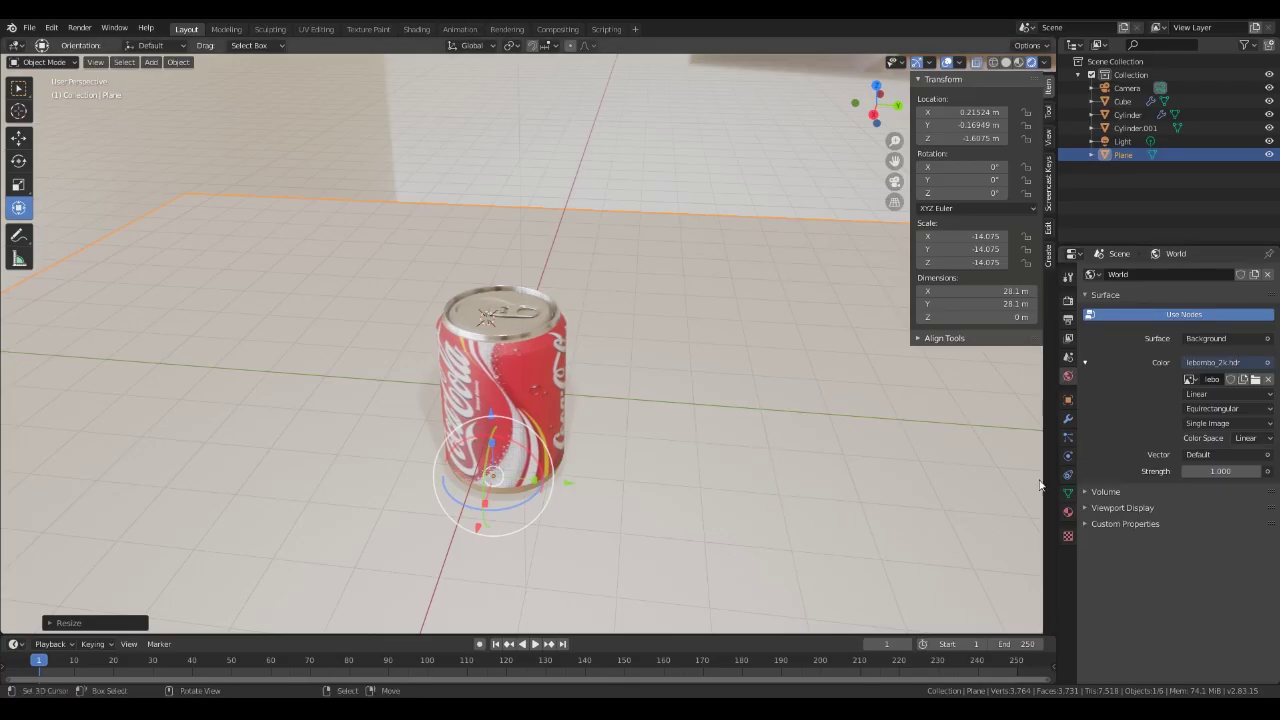
Change the scene's light to a rectangular area light with X and Y sizes of 2 m.
middle_click_drag(808, 498, 748, 473)
middle_click_drag(669, 486, 777, 523)
scroll(777, 523, "down", 4)
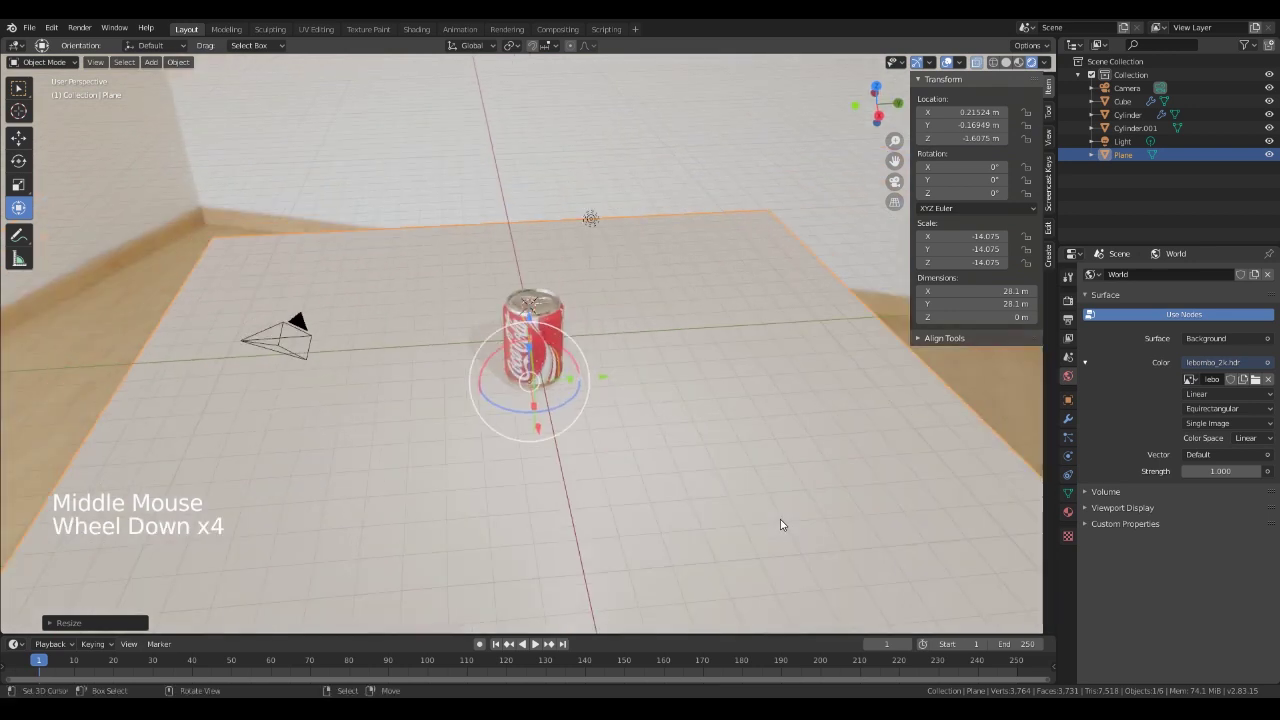
right_click(592, 217)
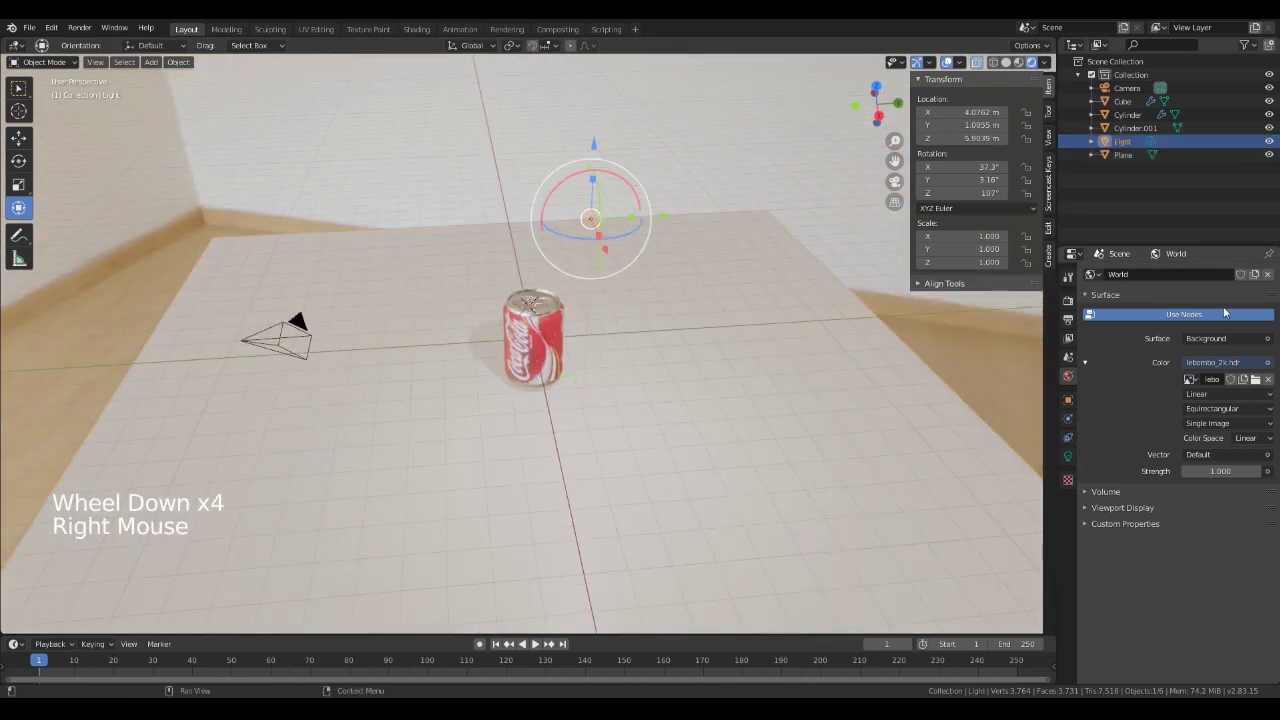
left_click(1068, 456)
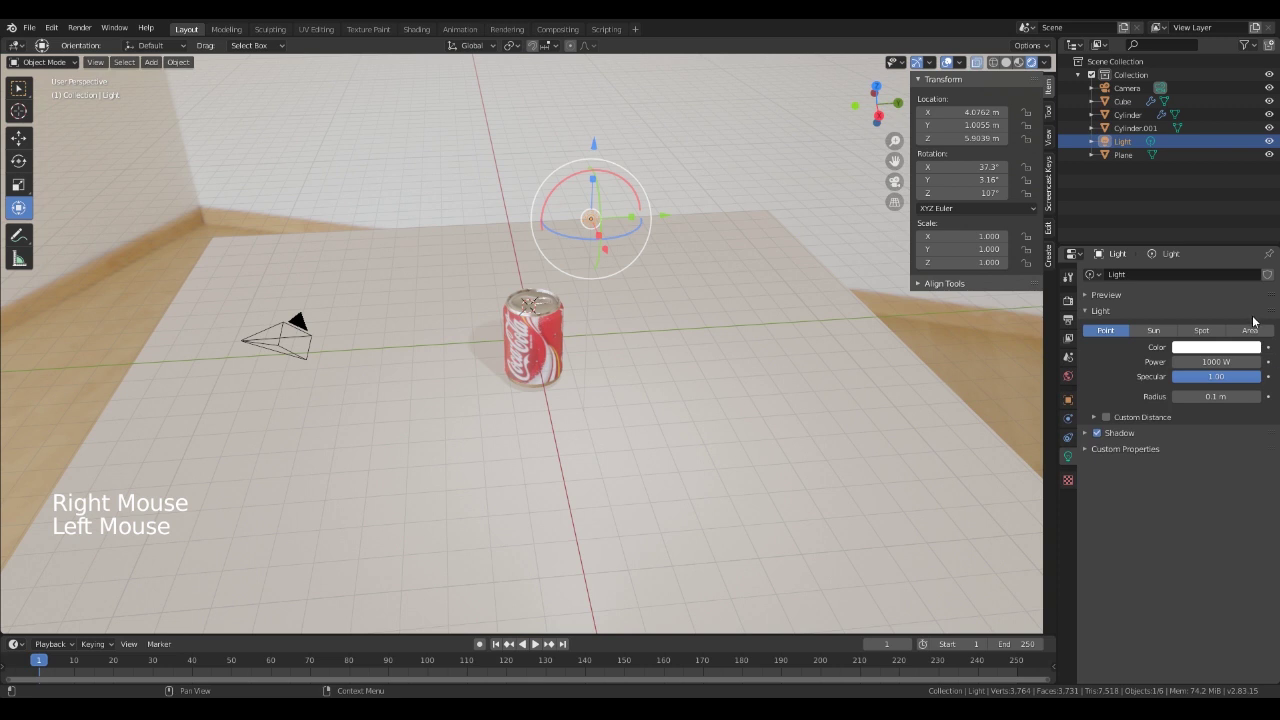
left_click(1250, 330)
left_click(1250, 330)
left_click(1222, 412)
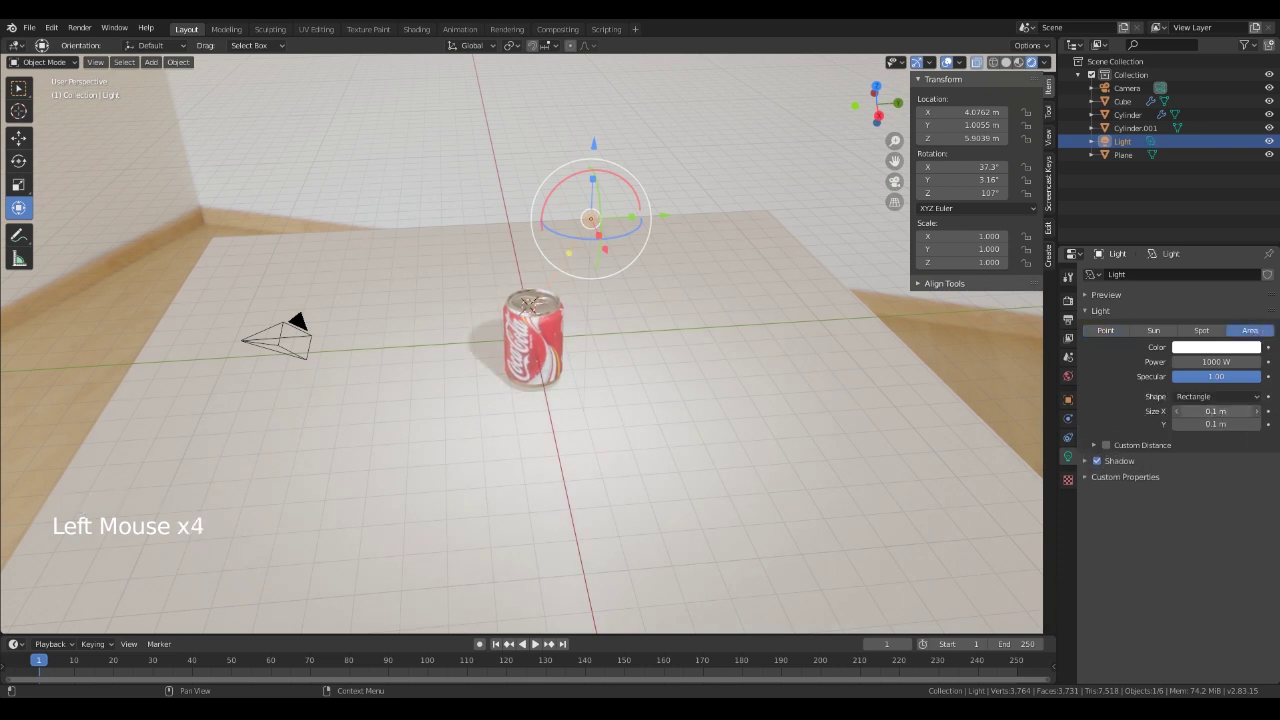
type("2")
key("Tab")
type("2")
key("Tab")
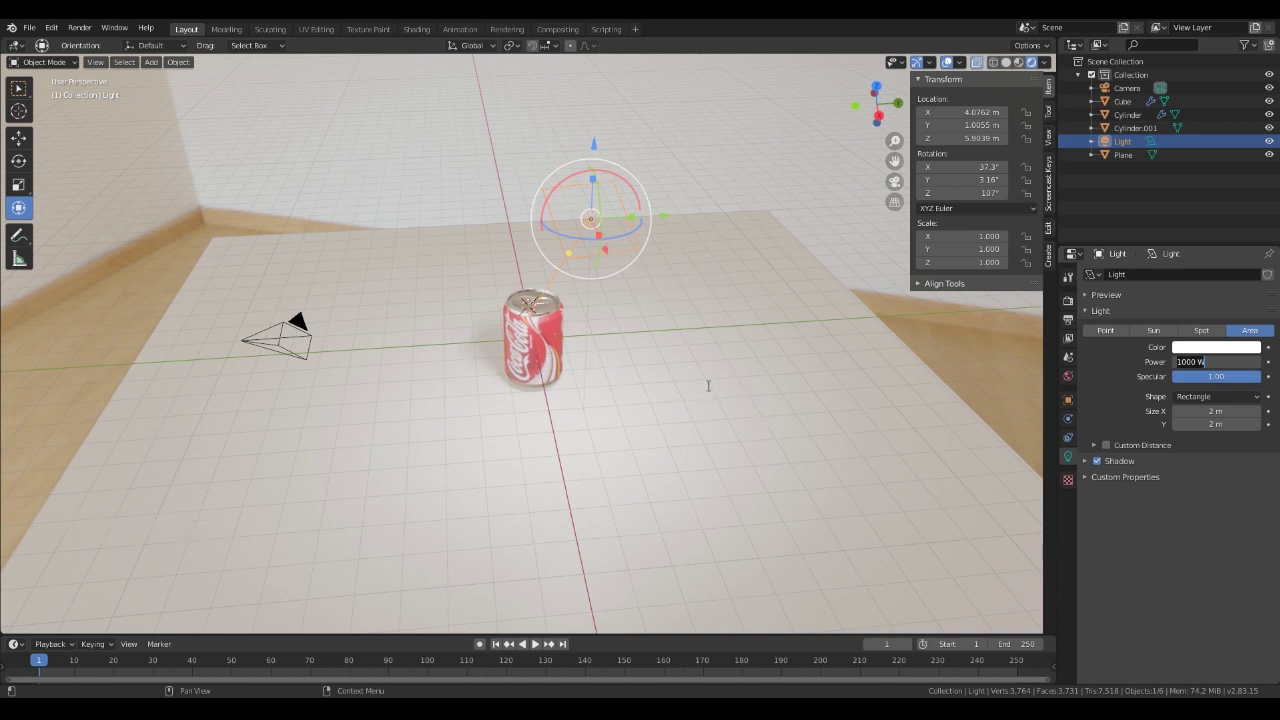
left_click(1164, 516)
Move the area light along its X axis.
left_click_drag(605, 246, 713, 310)
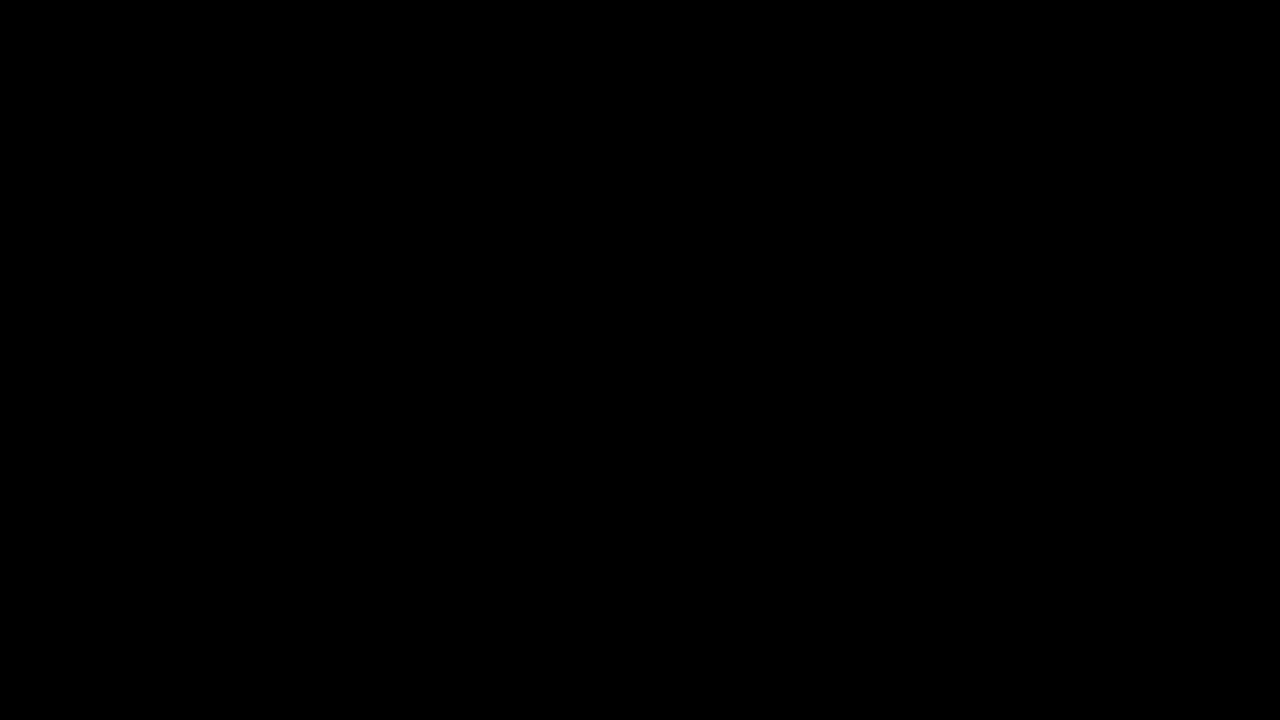